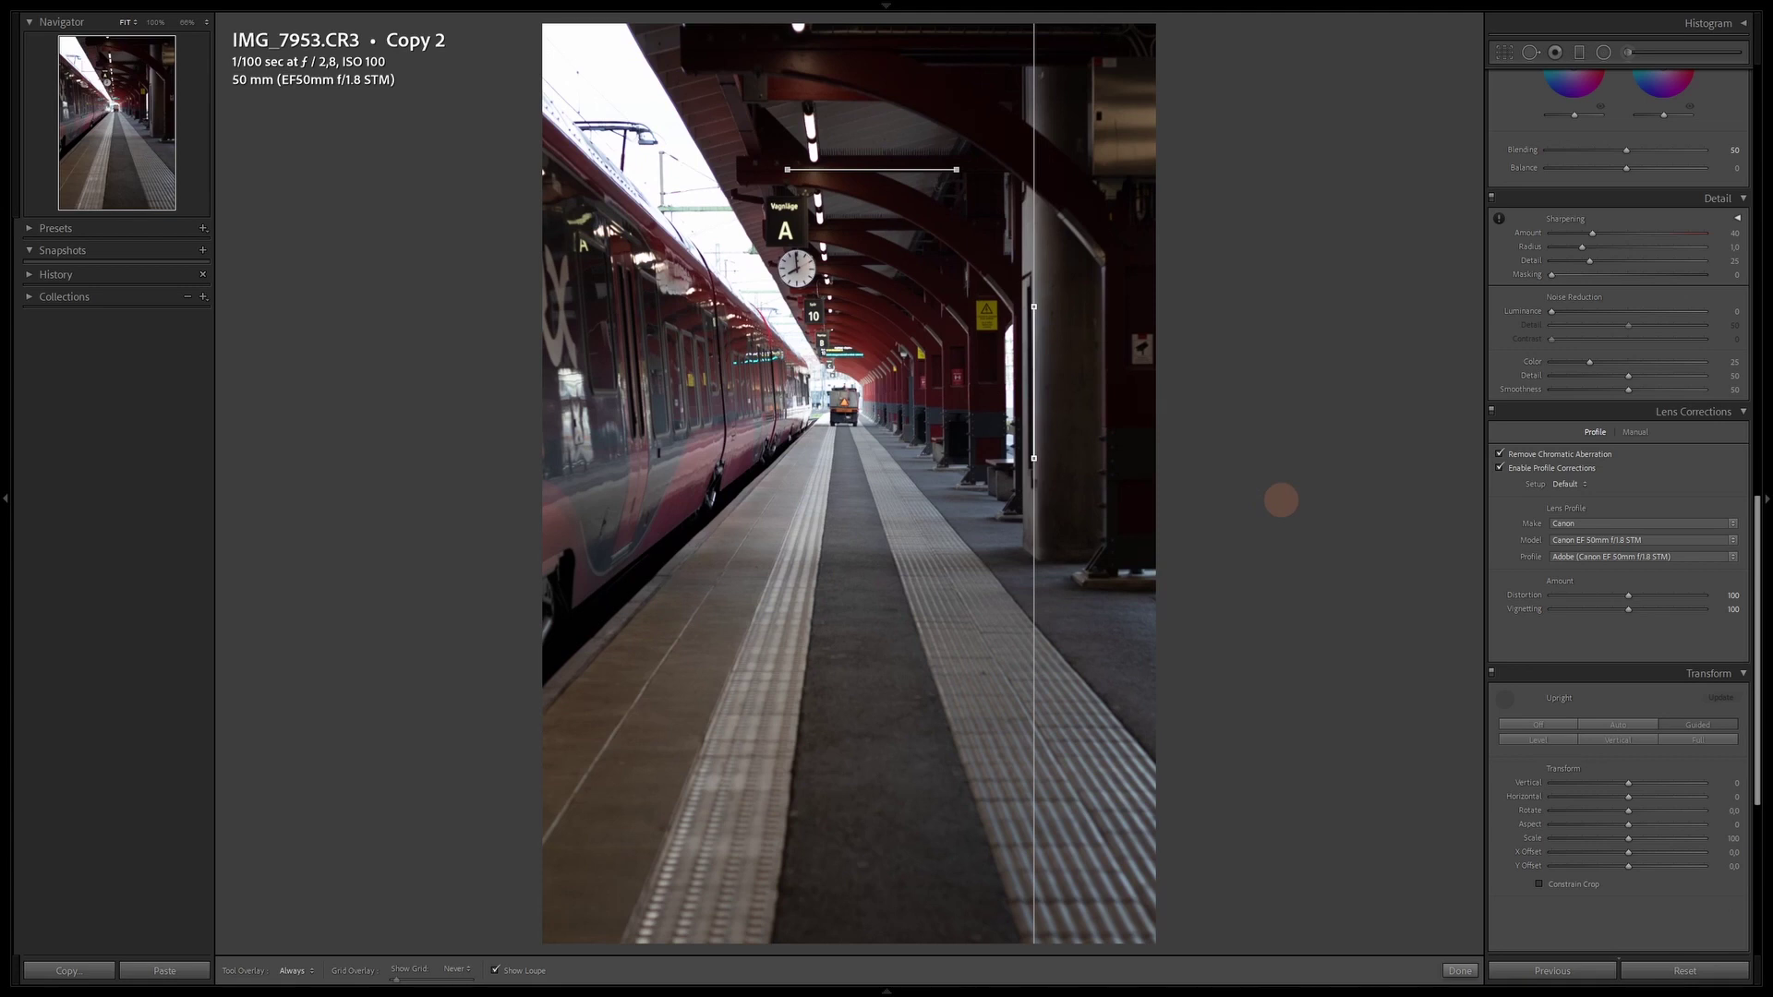
Step: Finish the guided upright correction, shape the point tone curve into an S-curve with lifted blacks, and set Exposure to +0.57
left_click(1460, 970)
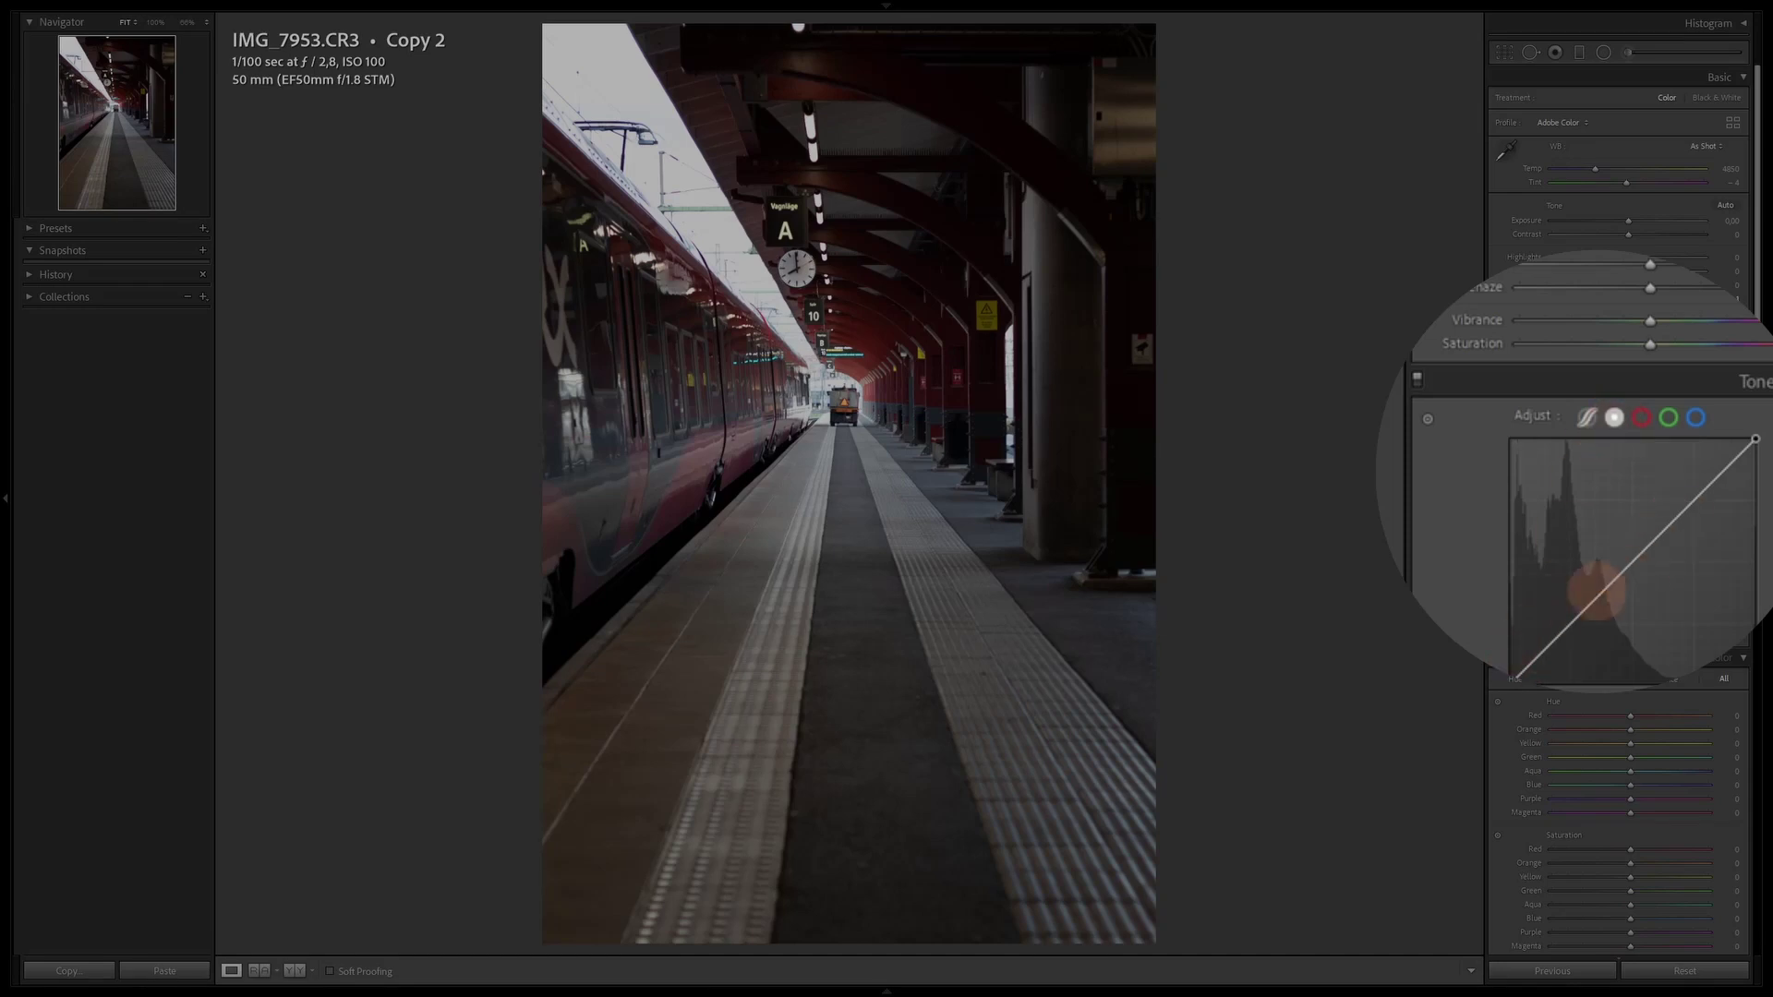
left_click_drag(1547, 597, 1652, 477)
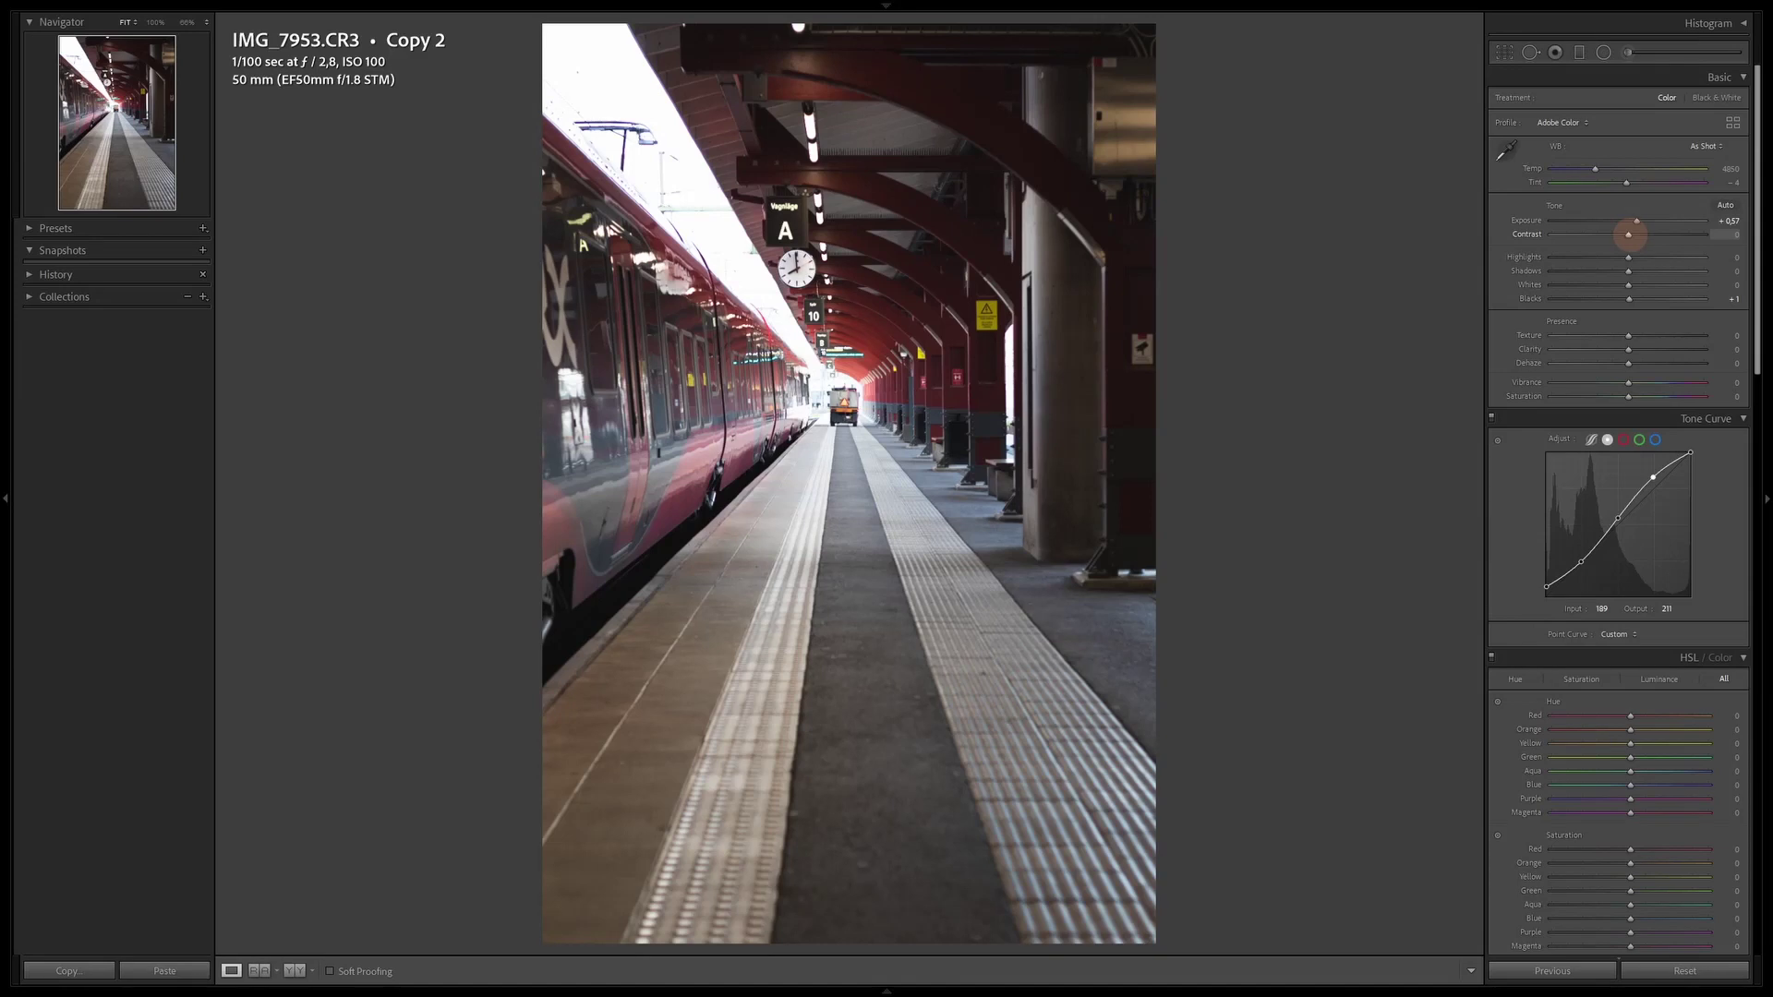
Step: With highlight clipping shown, set Contrast +61, Highlights -84, Shadows +41, Whites -76, Blacks +41, Texture -20 and Clarity +19
left_click_drag(1628, 234, 1662, 234)
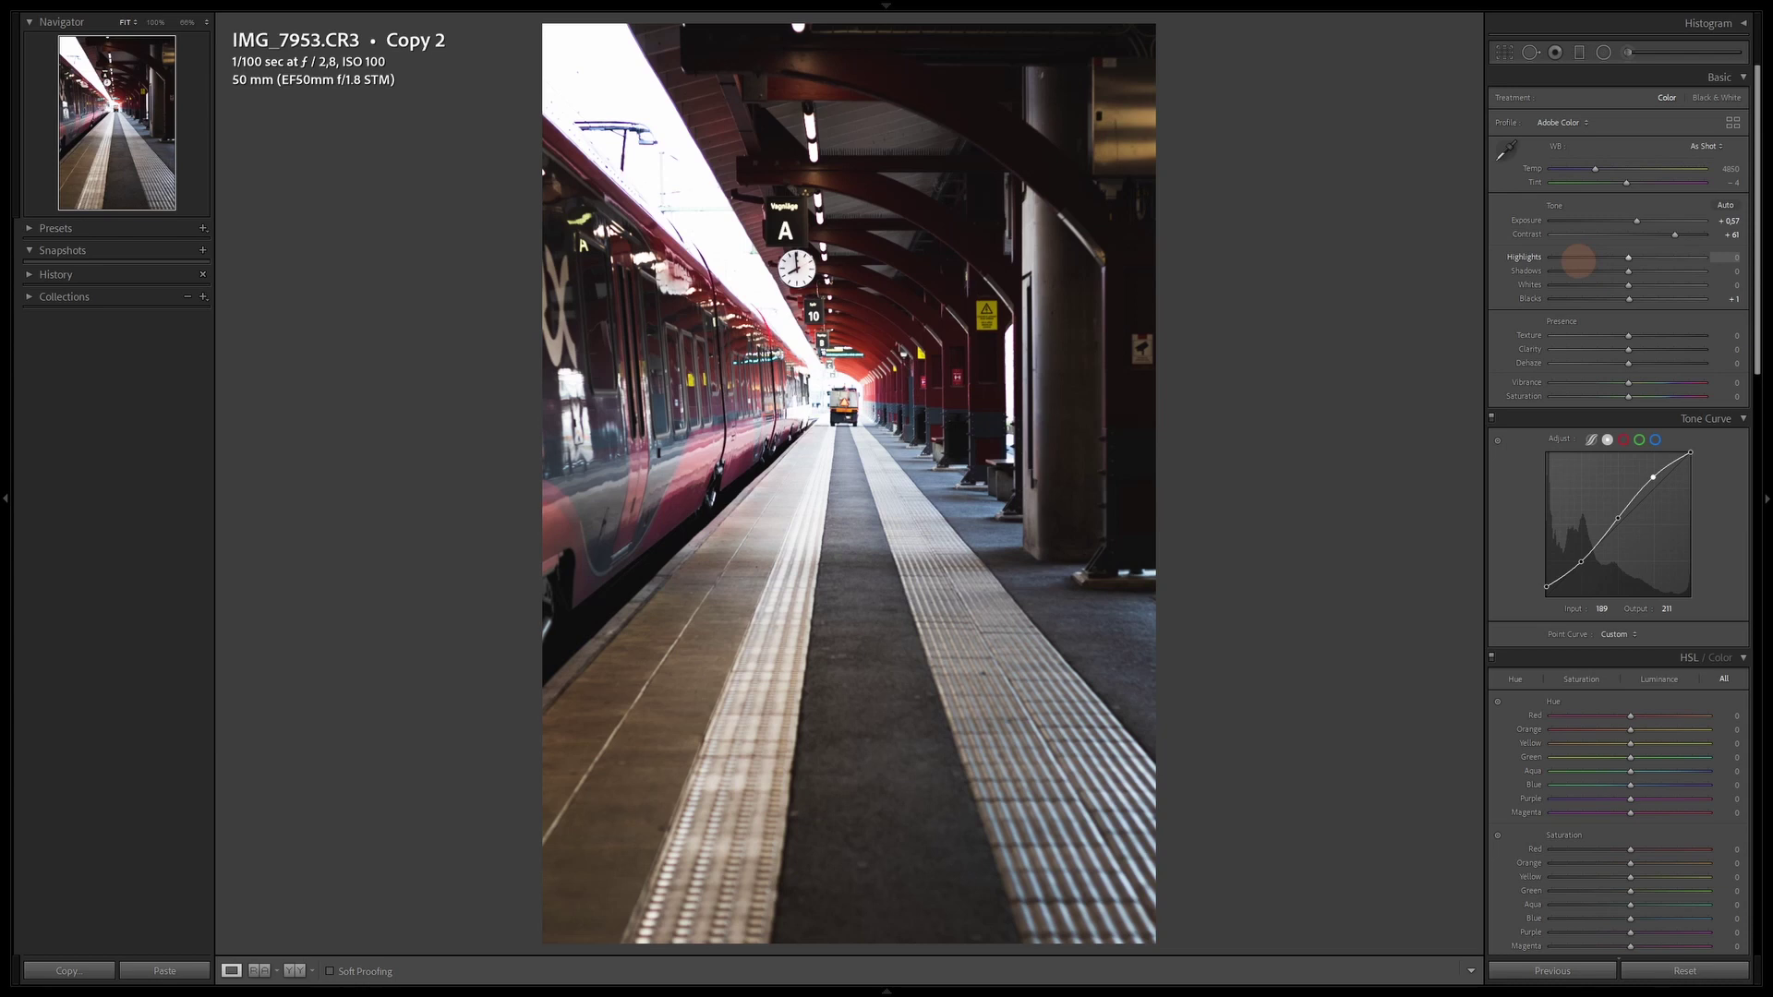
key("j")
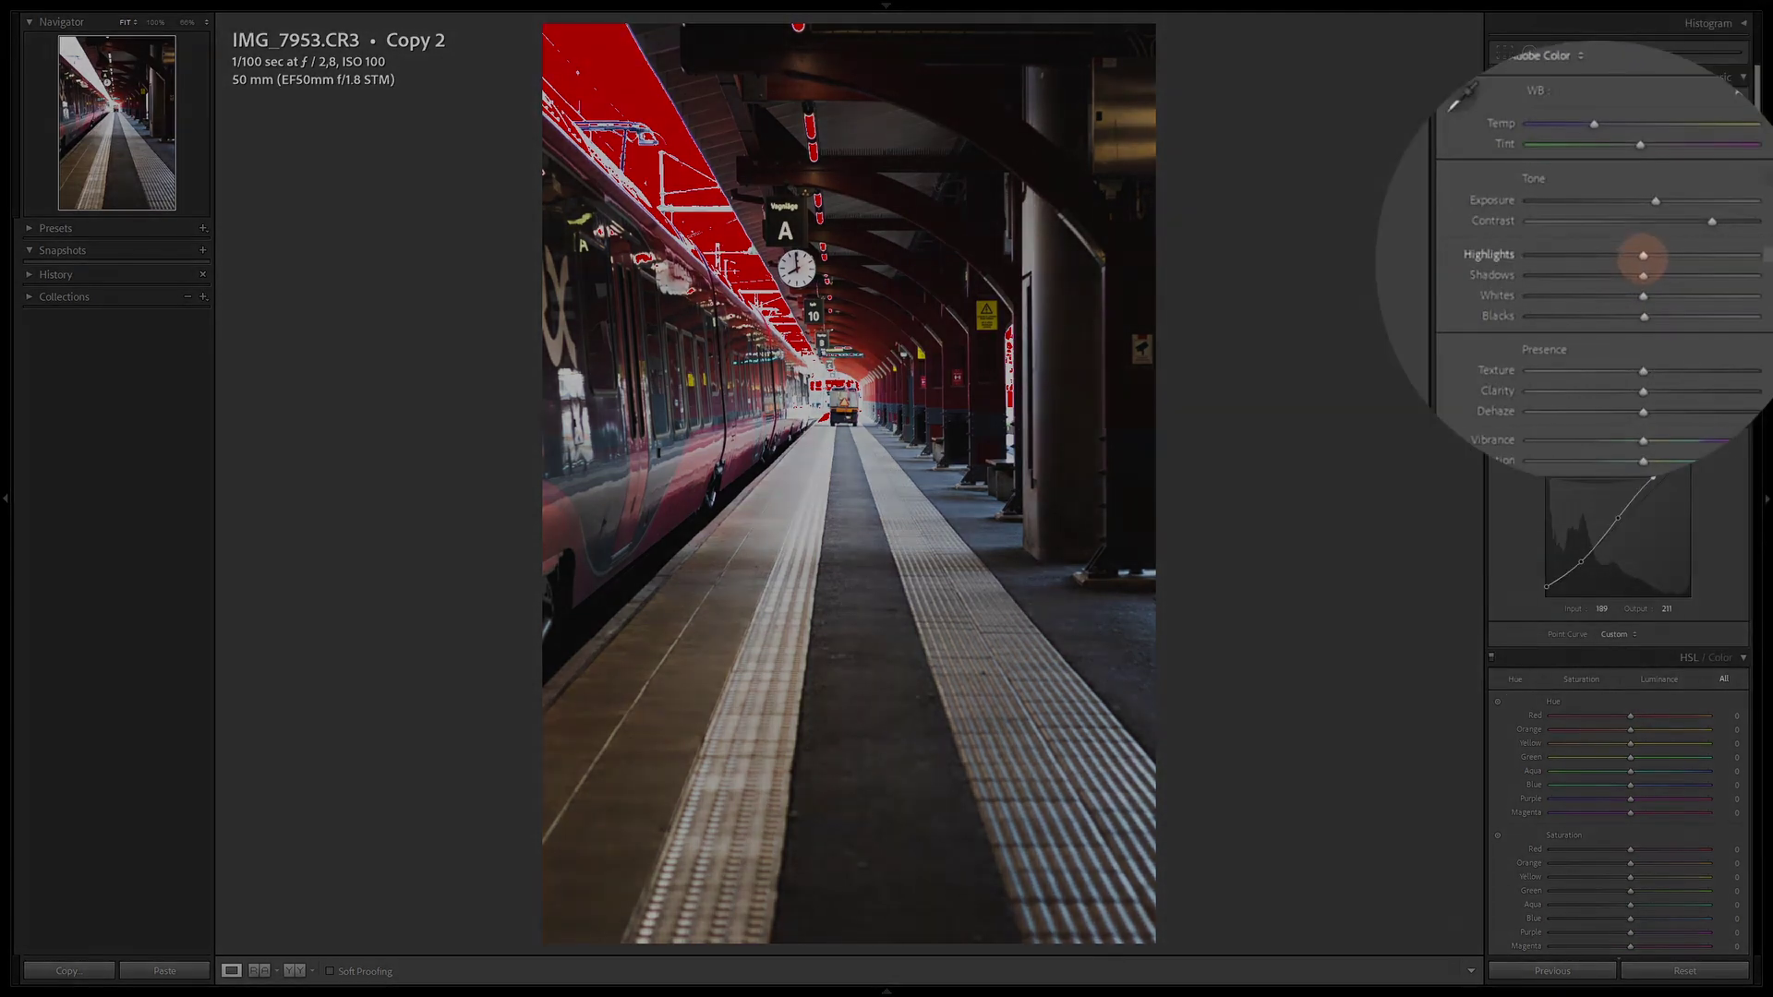
left_click_drag(1643, 257, 1563, 265)
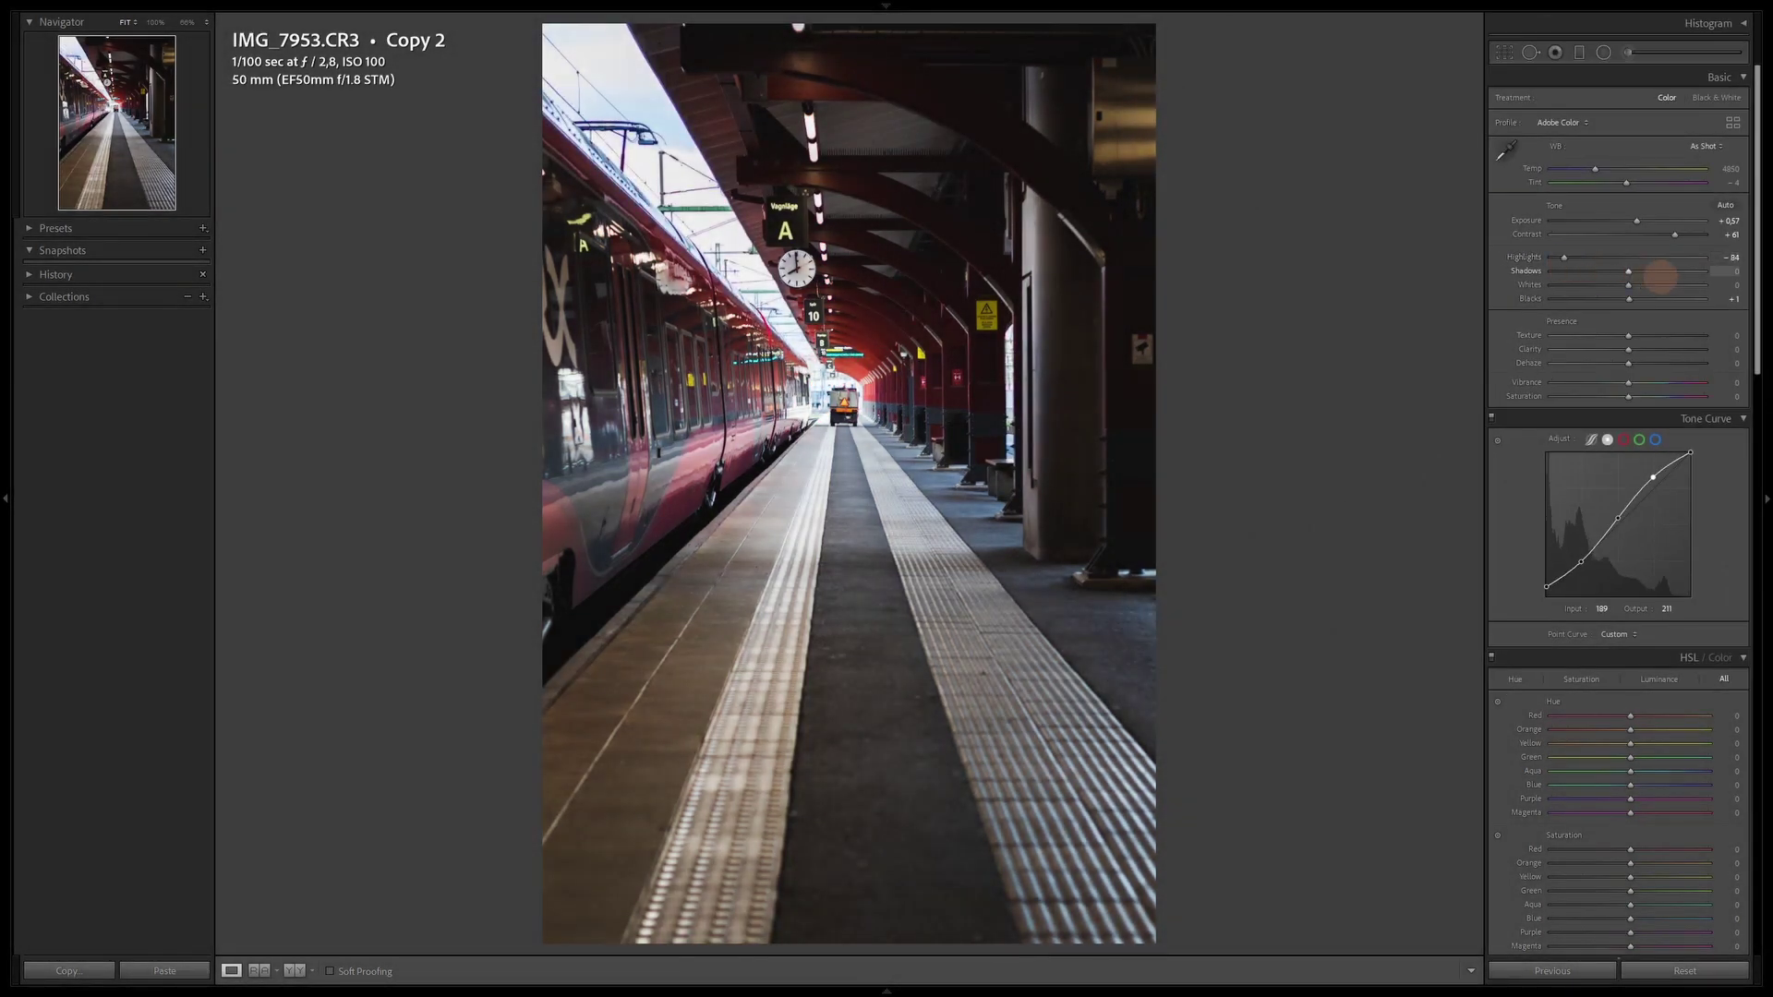
left_click_drag(1628, 272, 1658, 271)
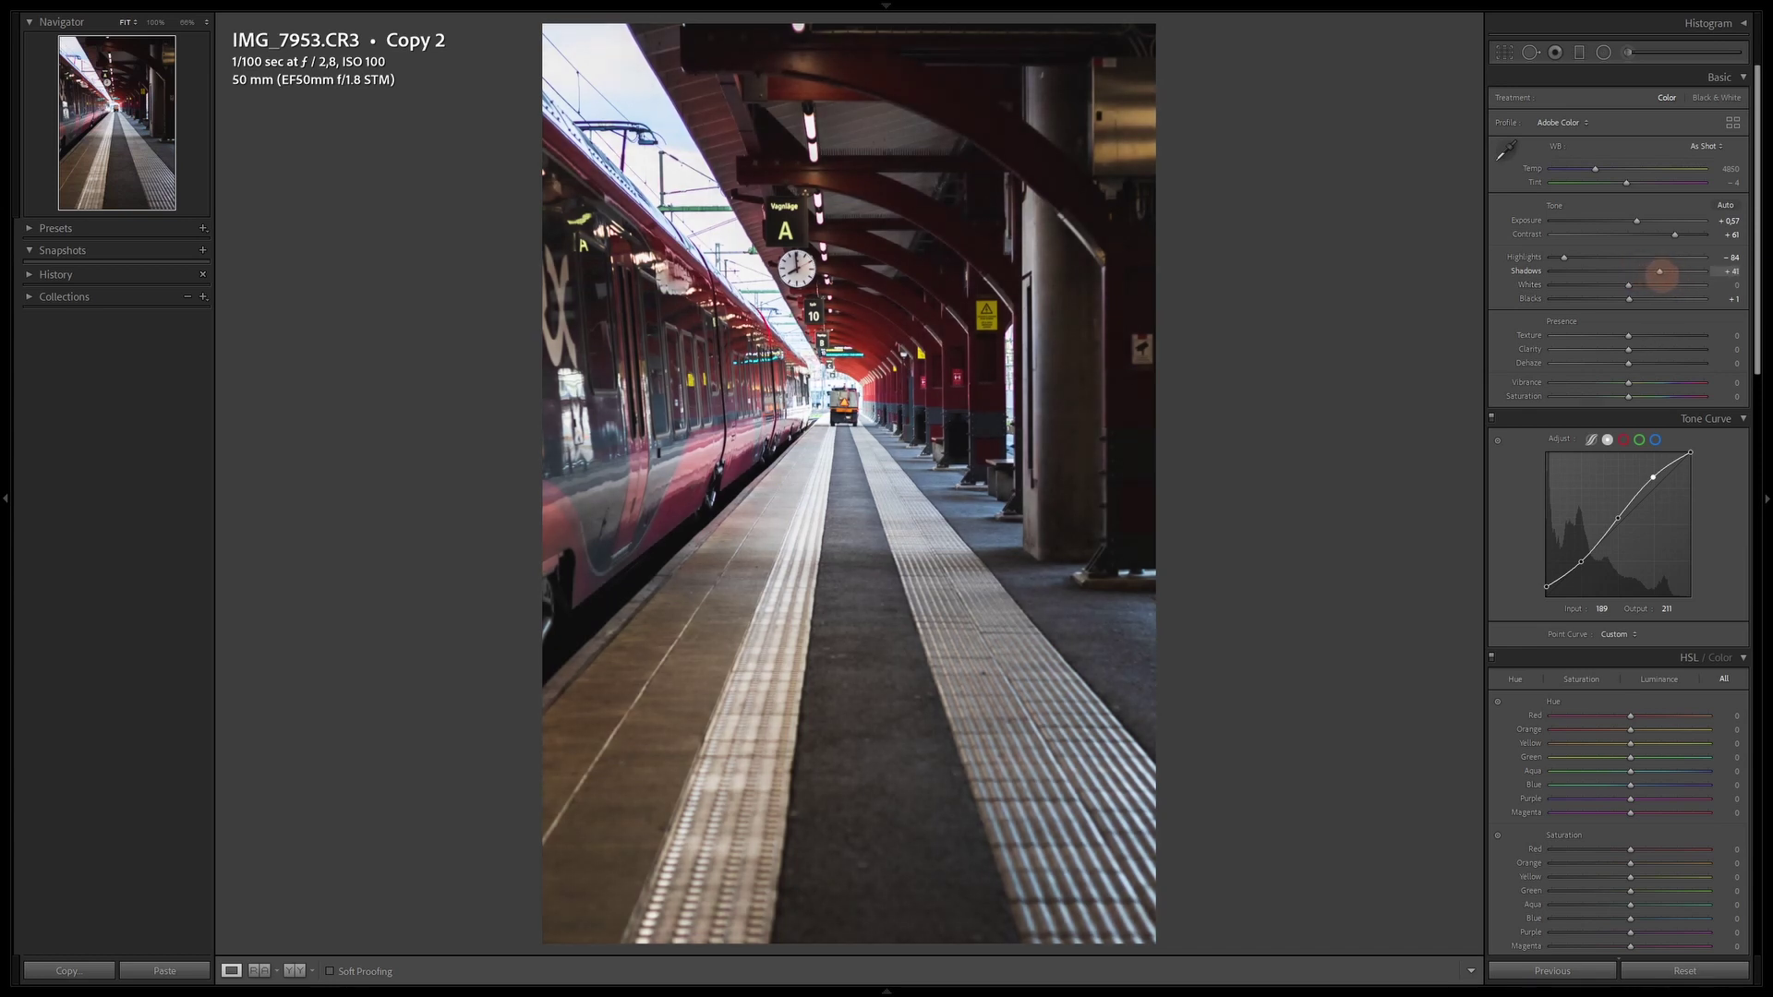
left_click_drag(1628, 286, 1578, 286)
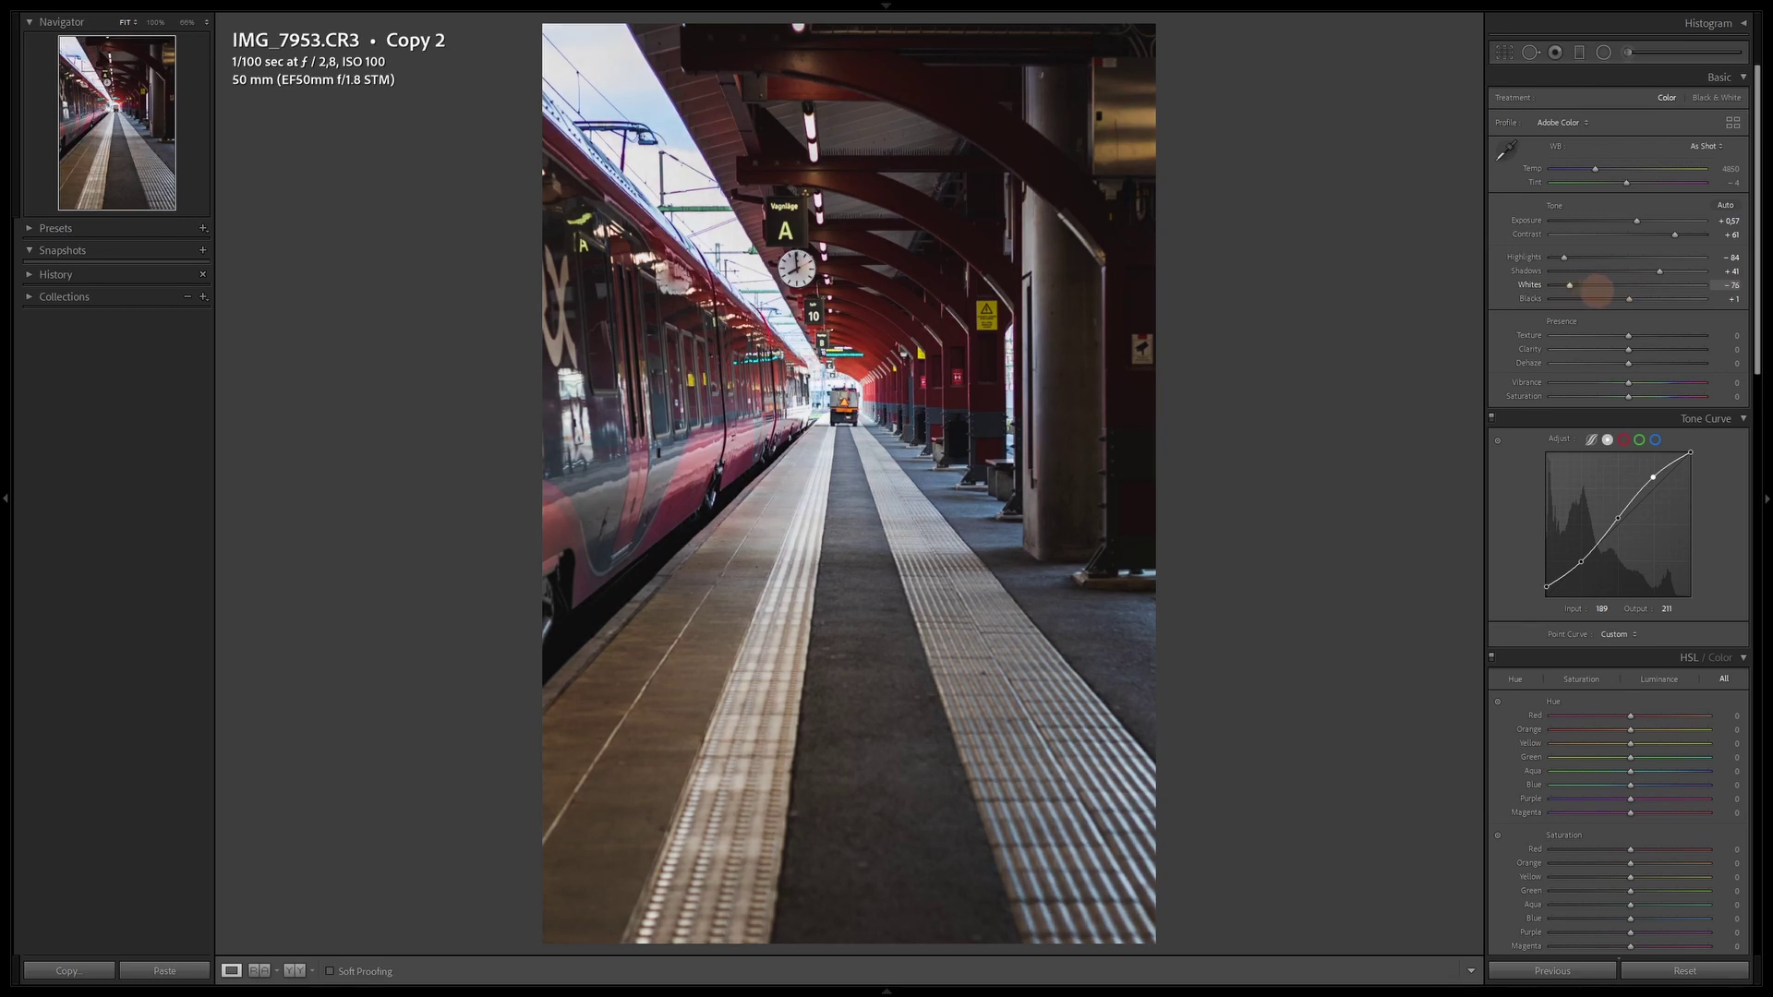
left_click_drag(1628, 298, 1645, 299)
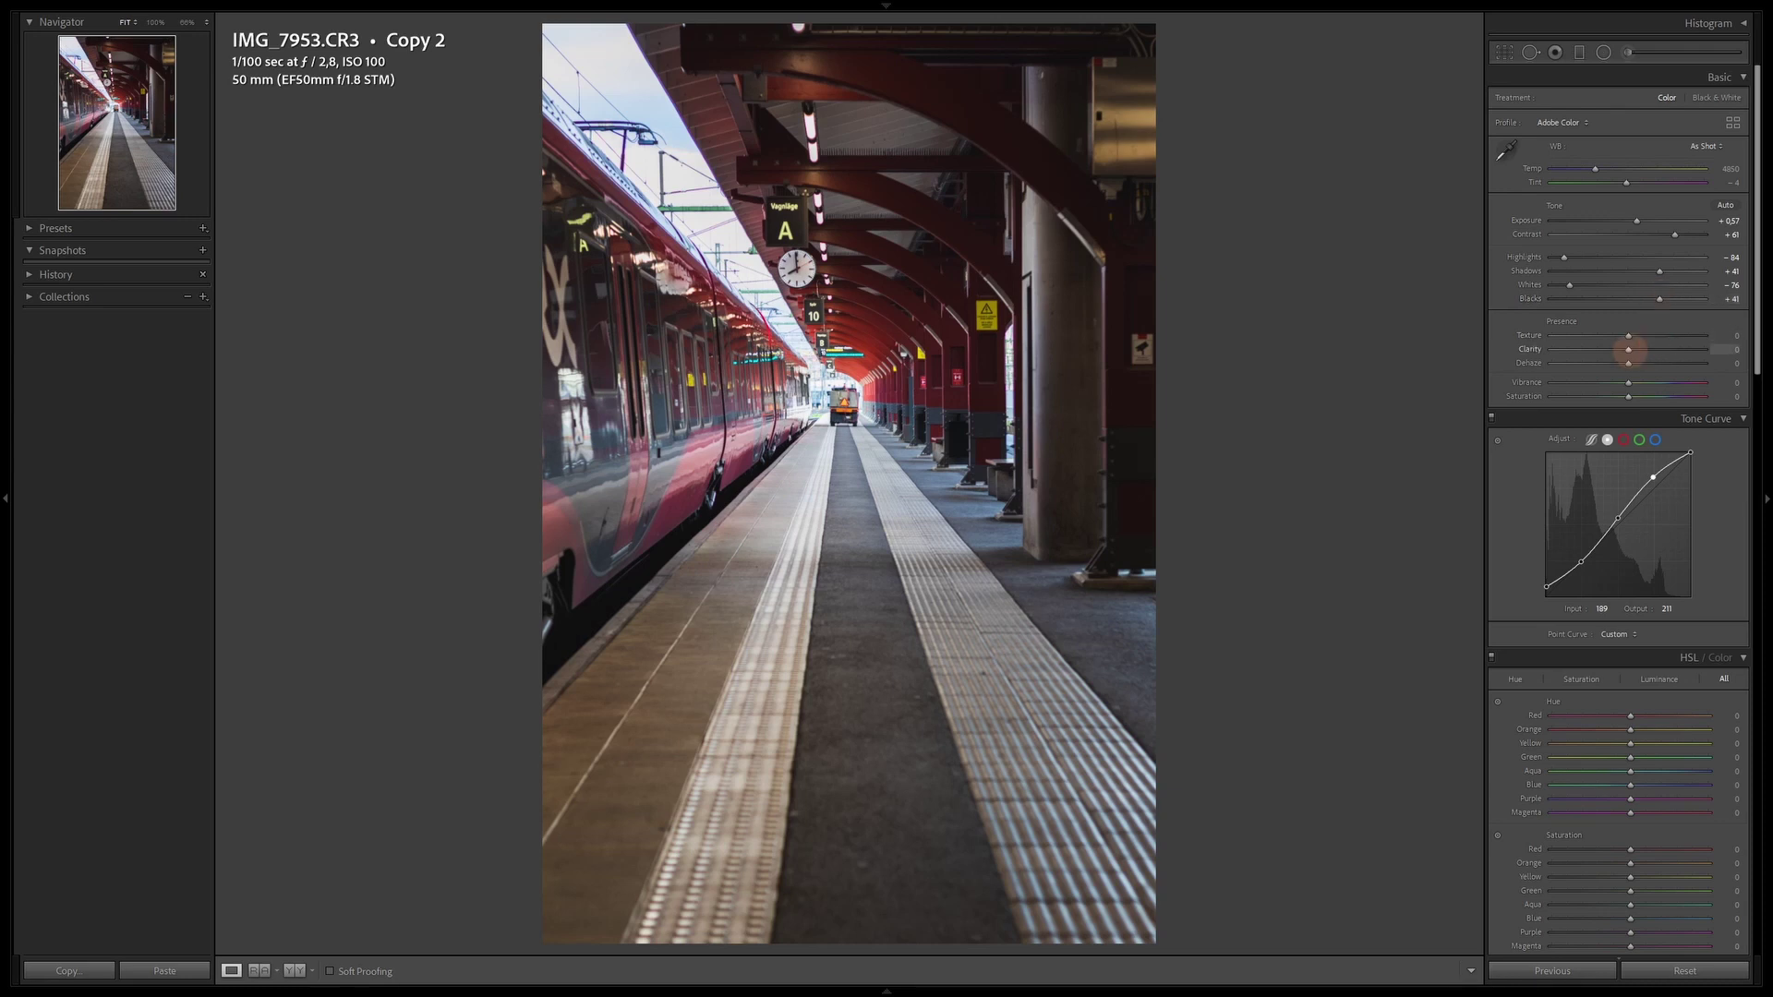
left_click_drag(1627, 349, 1590, 317)
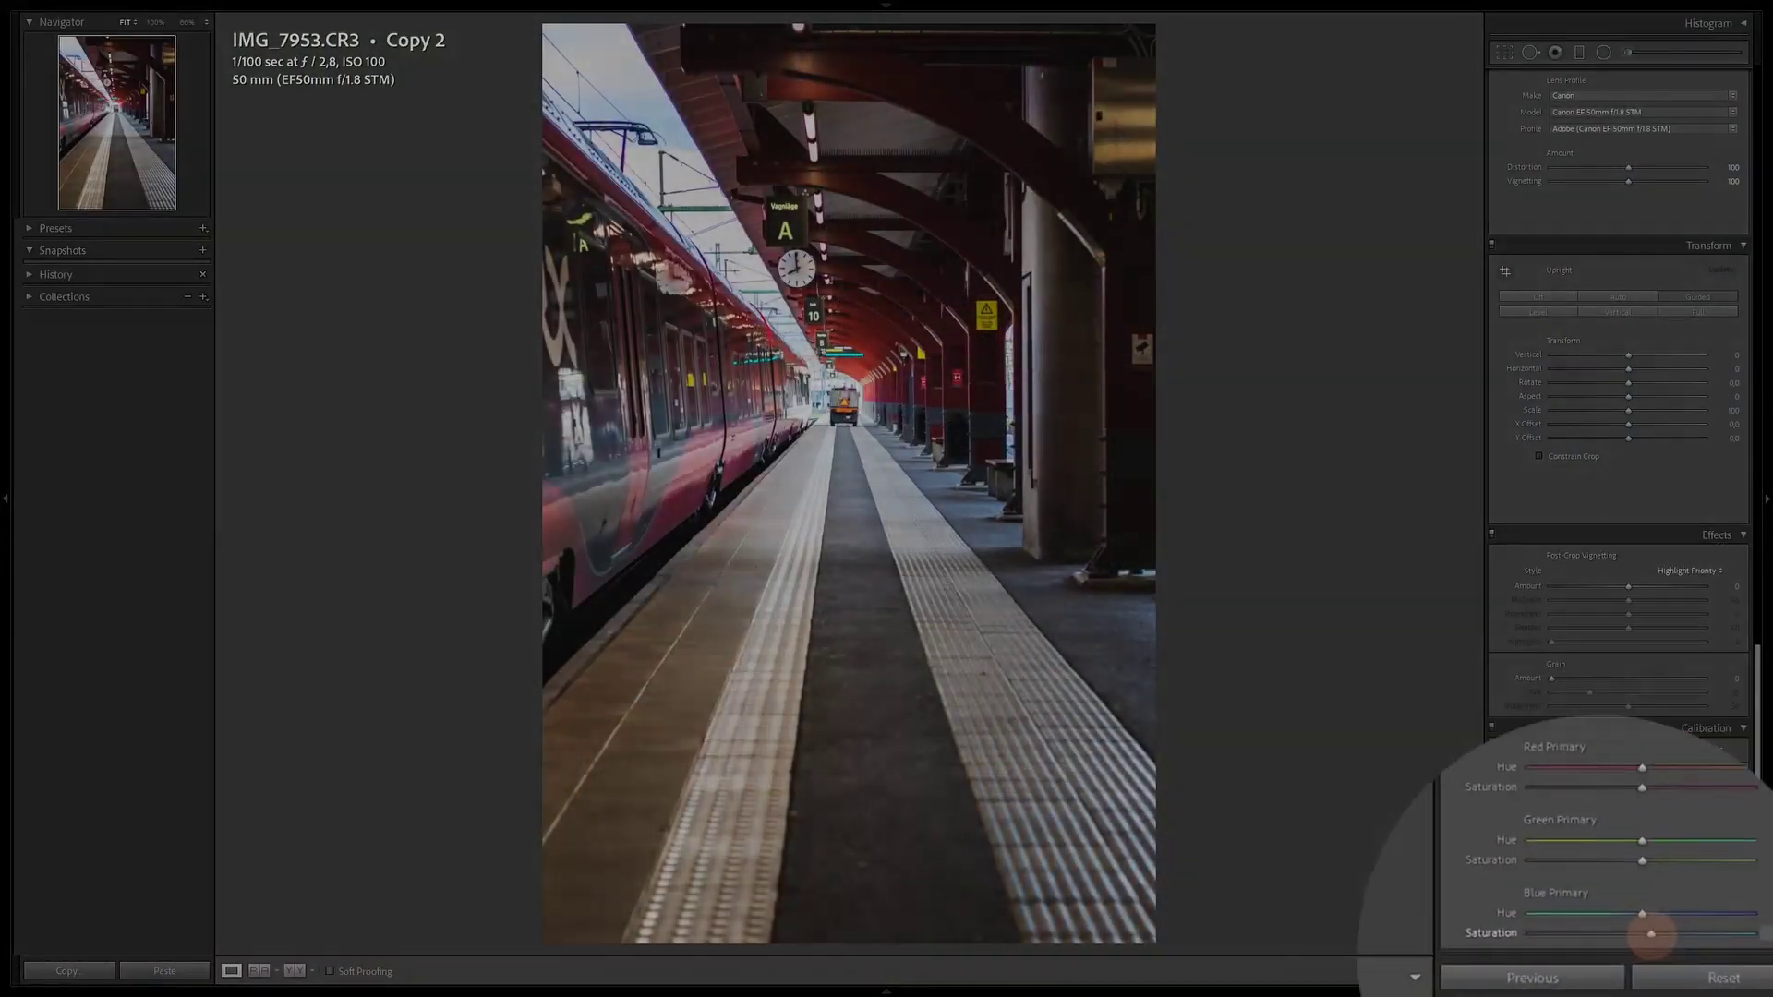
Step: In the camera calibration, set Blue Primary saturation to +35, Red Primary saturation to +35 and Red Primary hue to -40
mouse_move(1644, 933)
left_mouse_down()
mouse_move(1674, 933)
mouse_move(1655, 940)
left_mouse_up()
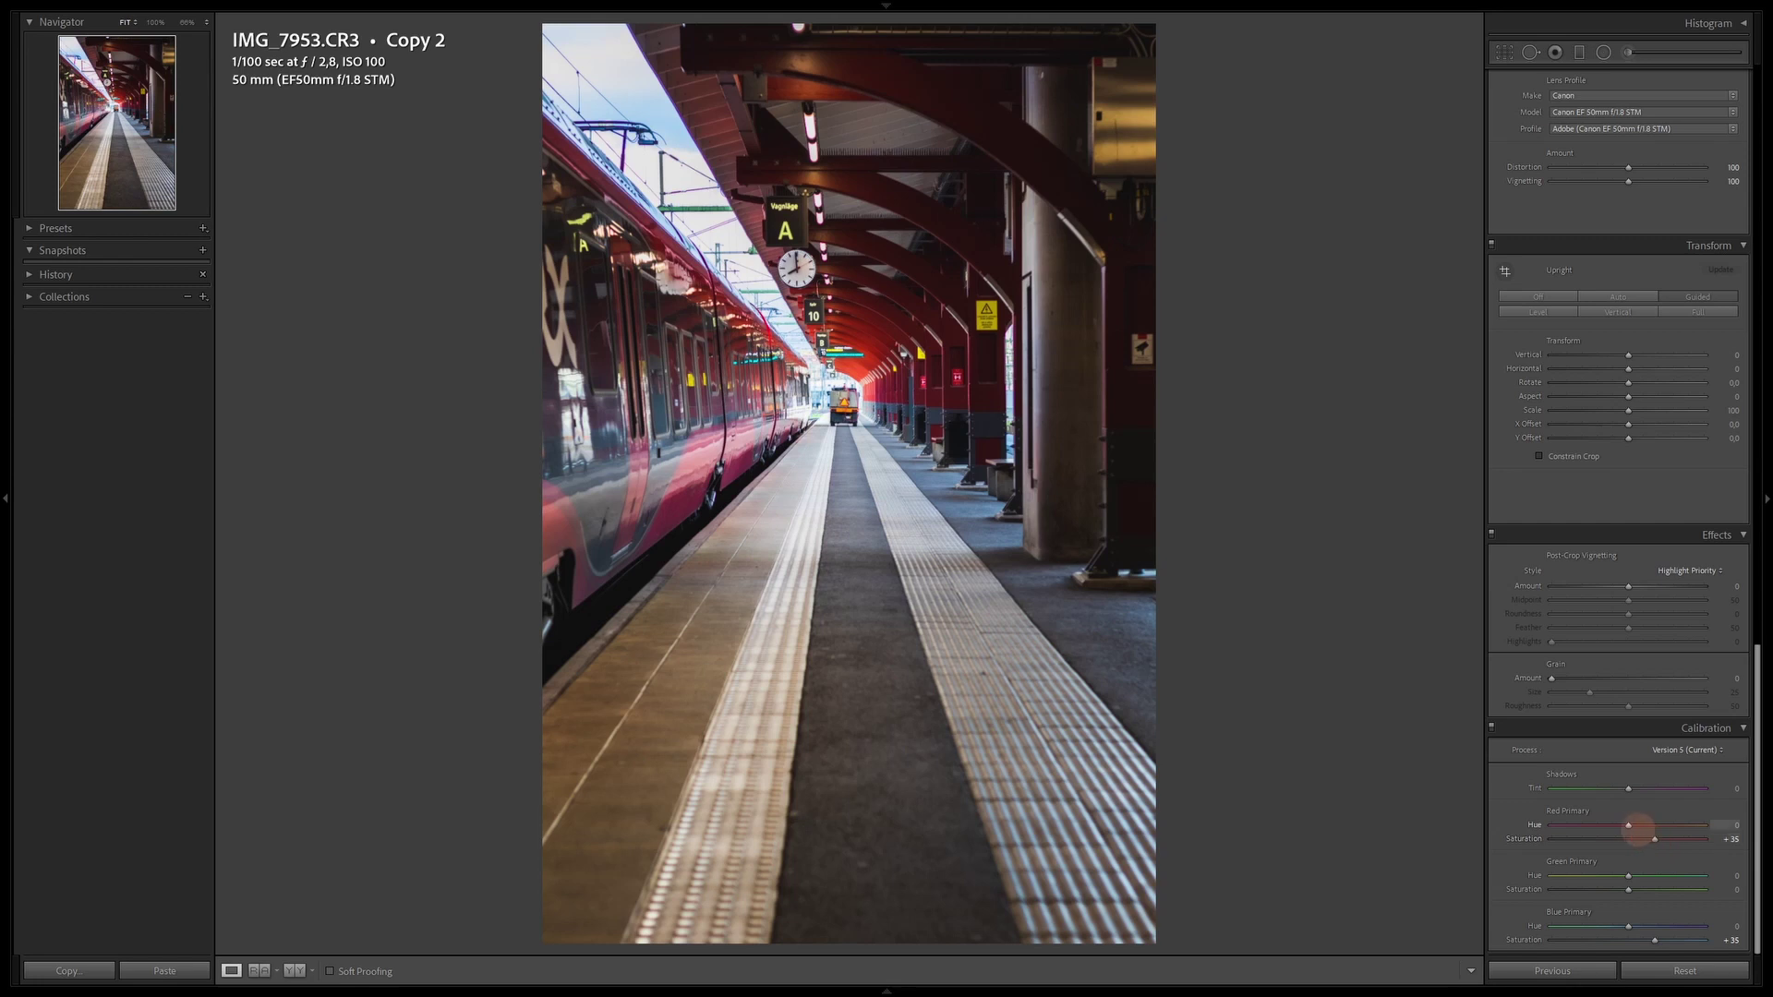
left_click_drag(1628, 825, 1602, 826)
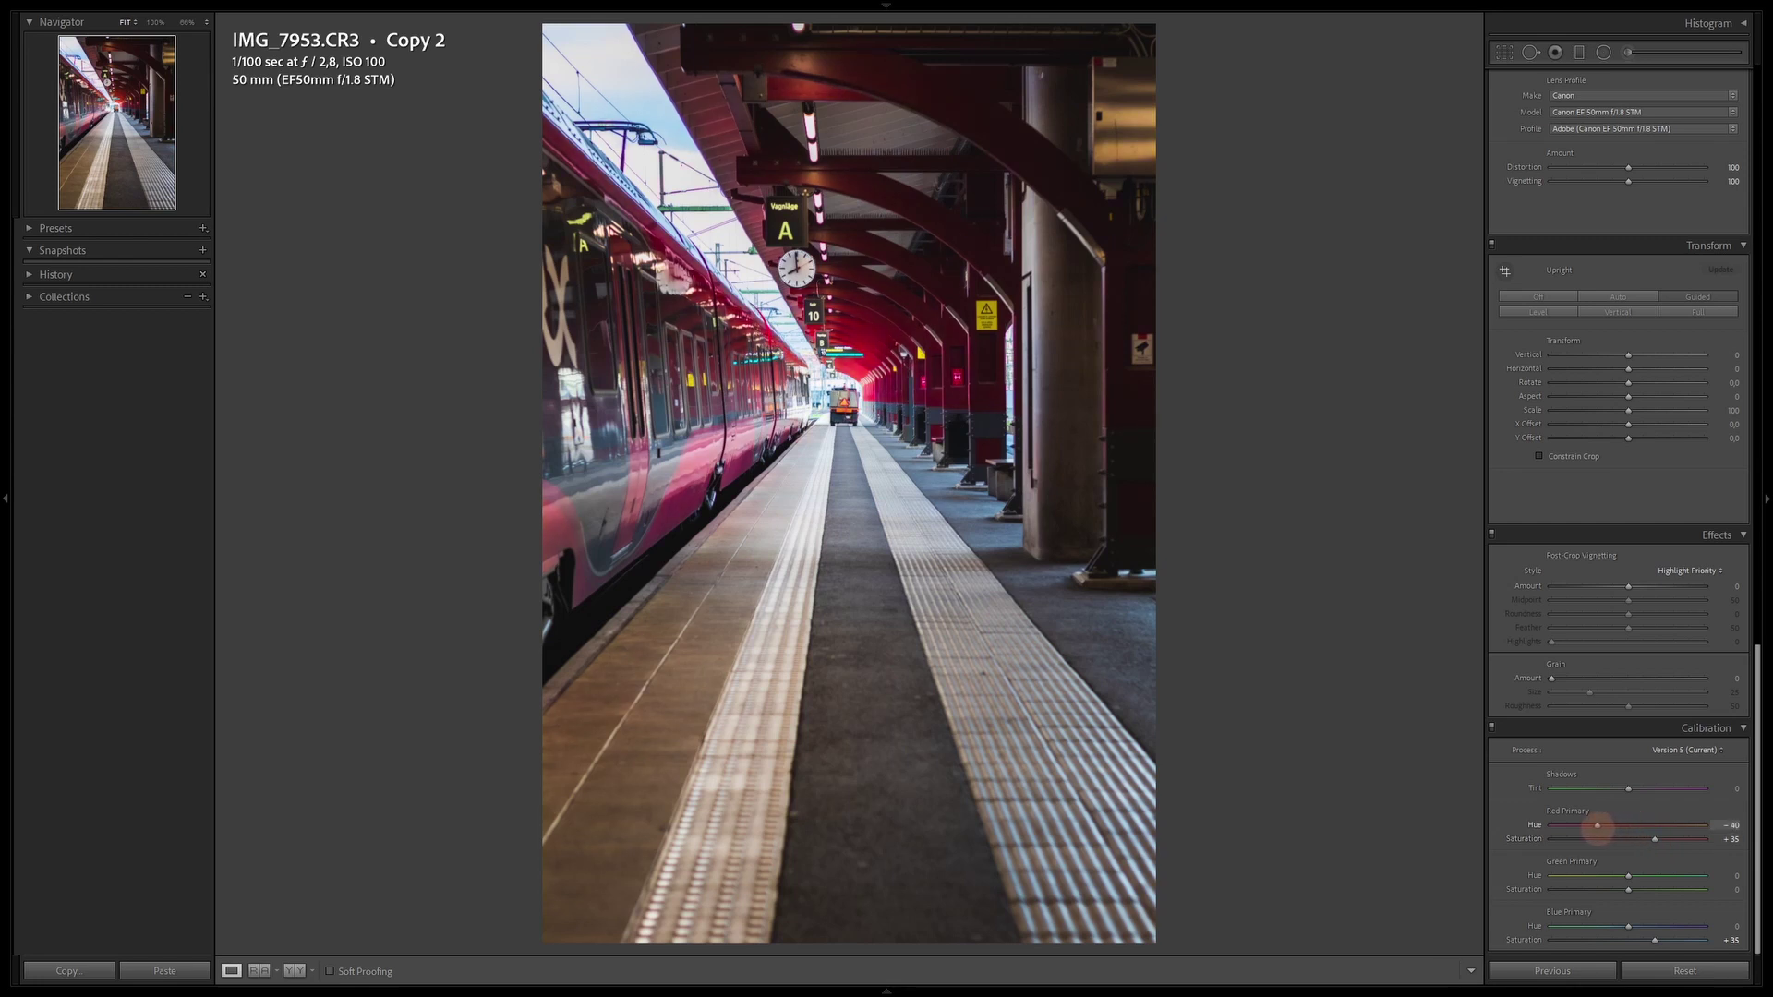
Step: Set the HSL hues to Red -11, Orange -30, Yellow -71, Blue -41, Purple +70 and Magenta +70
scroll(1607, 840, "up", 15)
scroll(1608, 840, "down", 3)
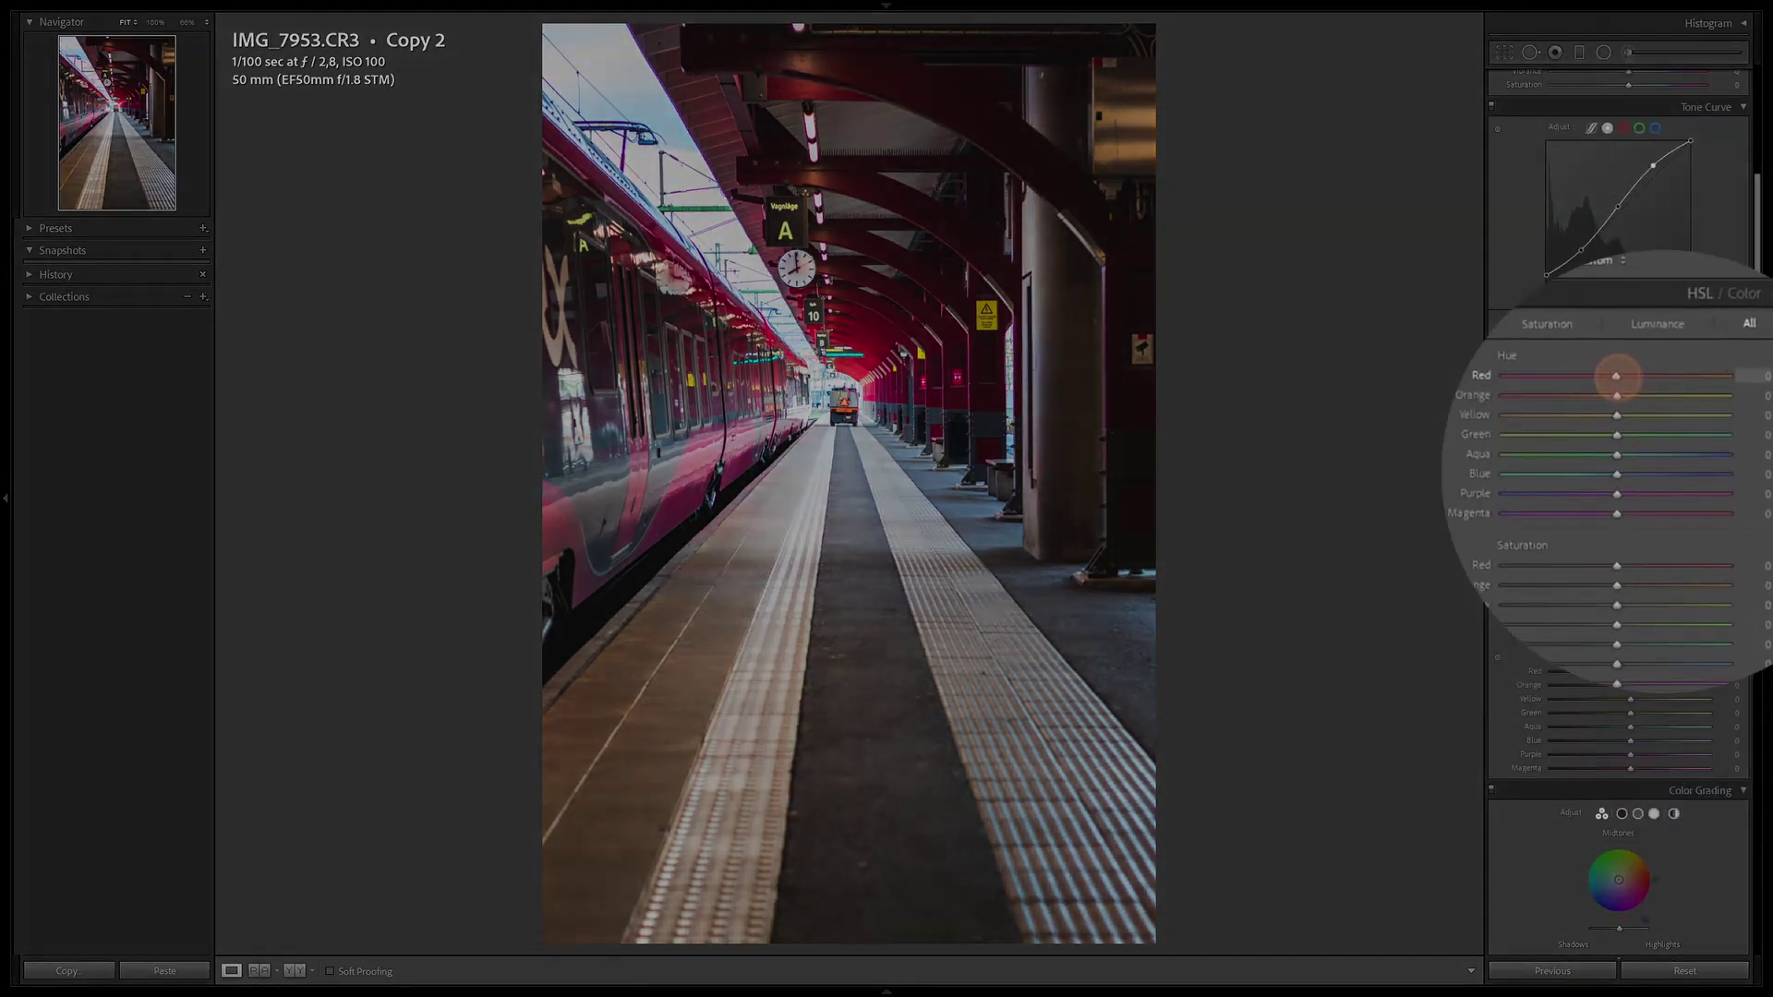
left_click_drag(1629, 404, 1540, 416)
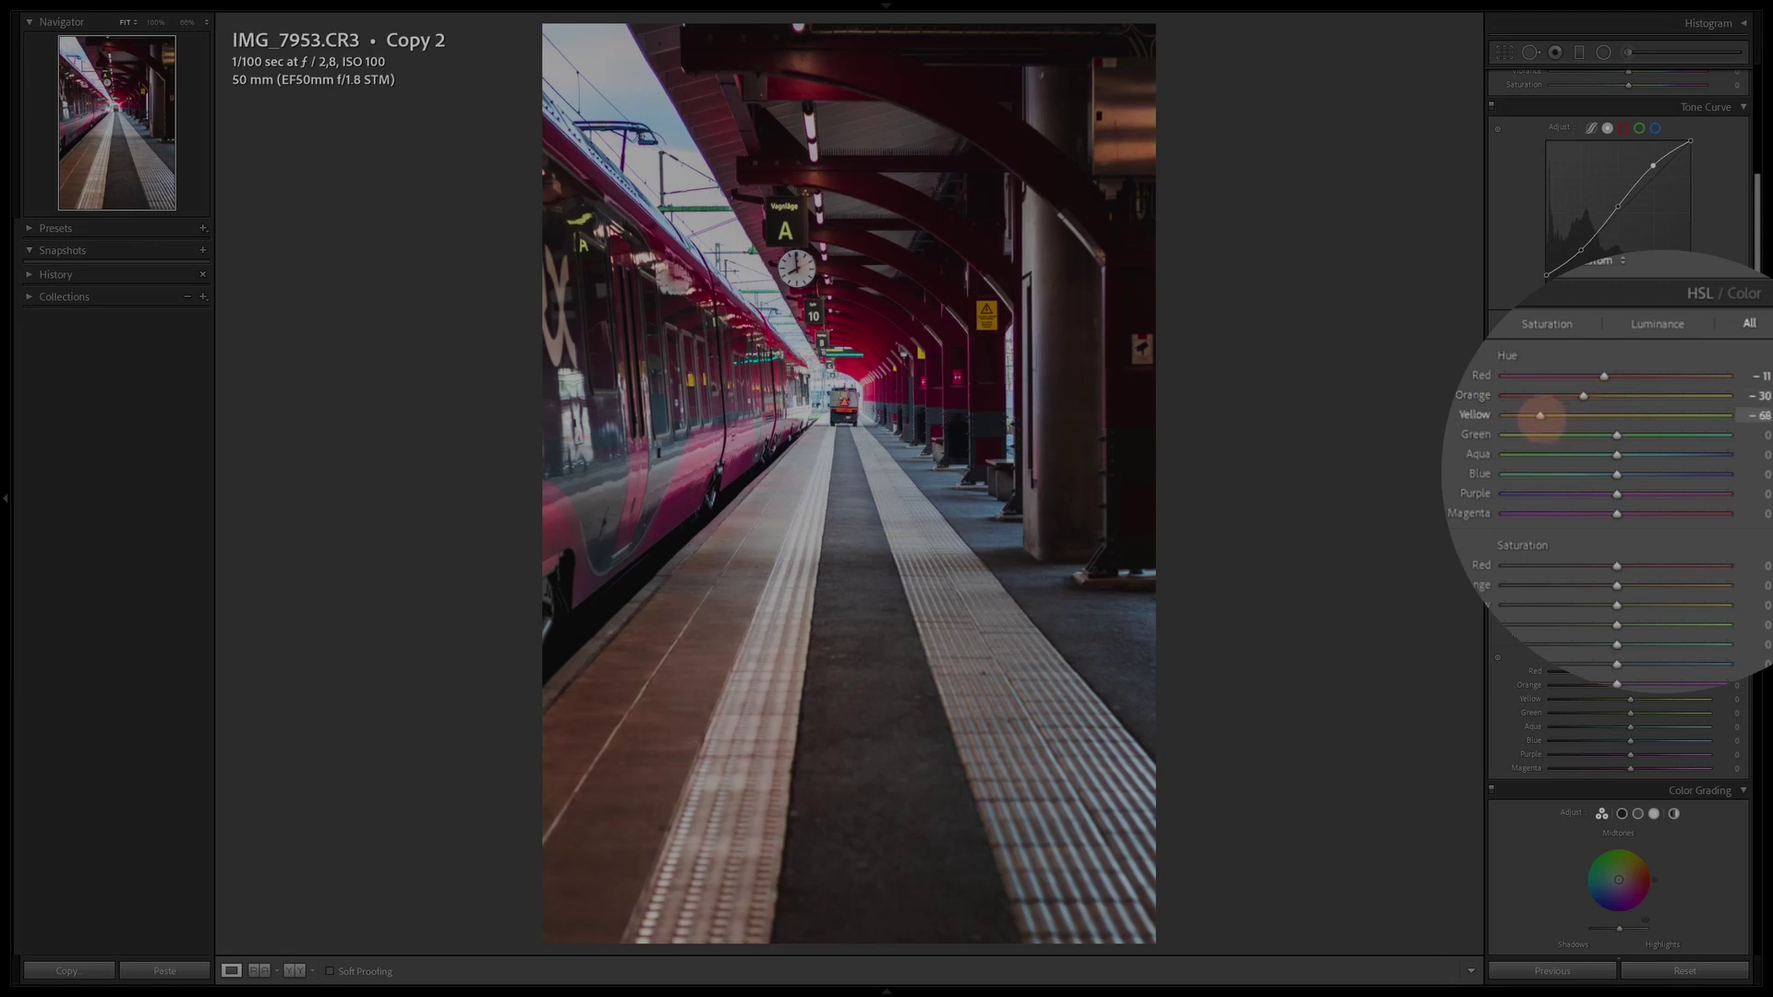
left_click_drag(1617, 475, 1688, 495)
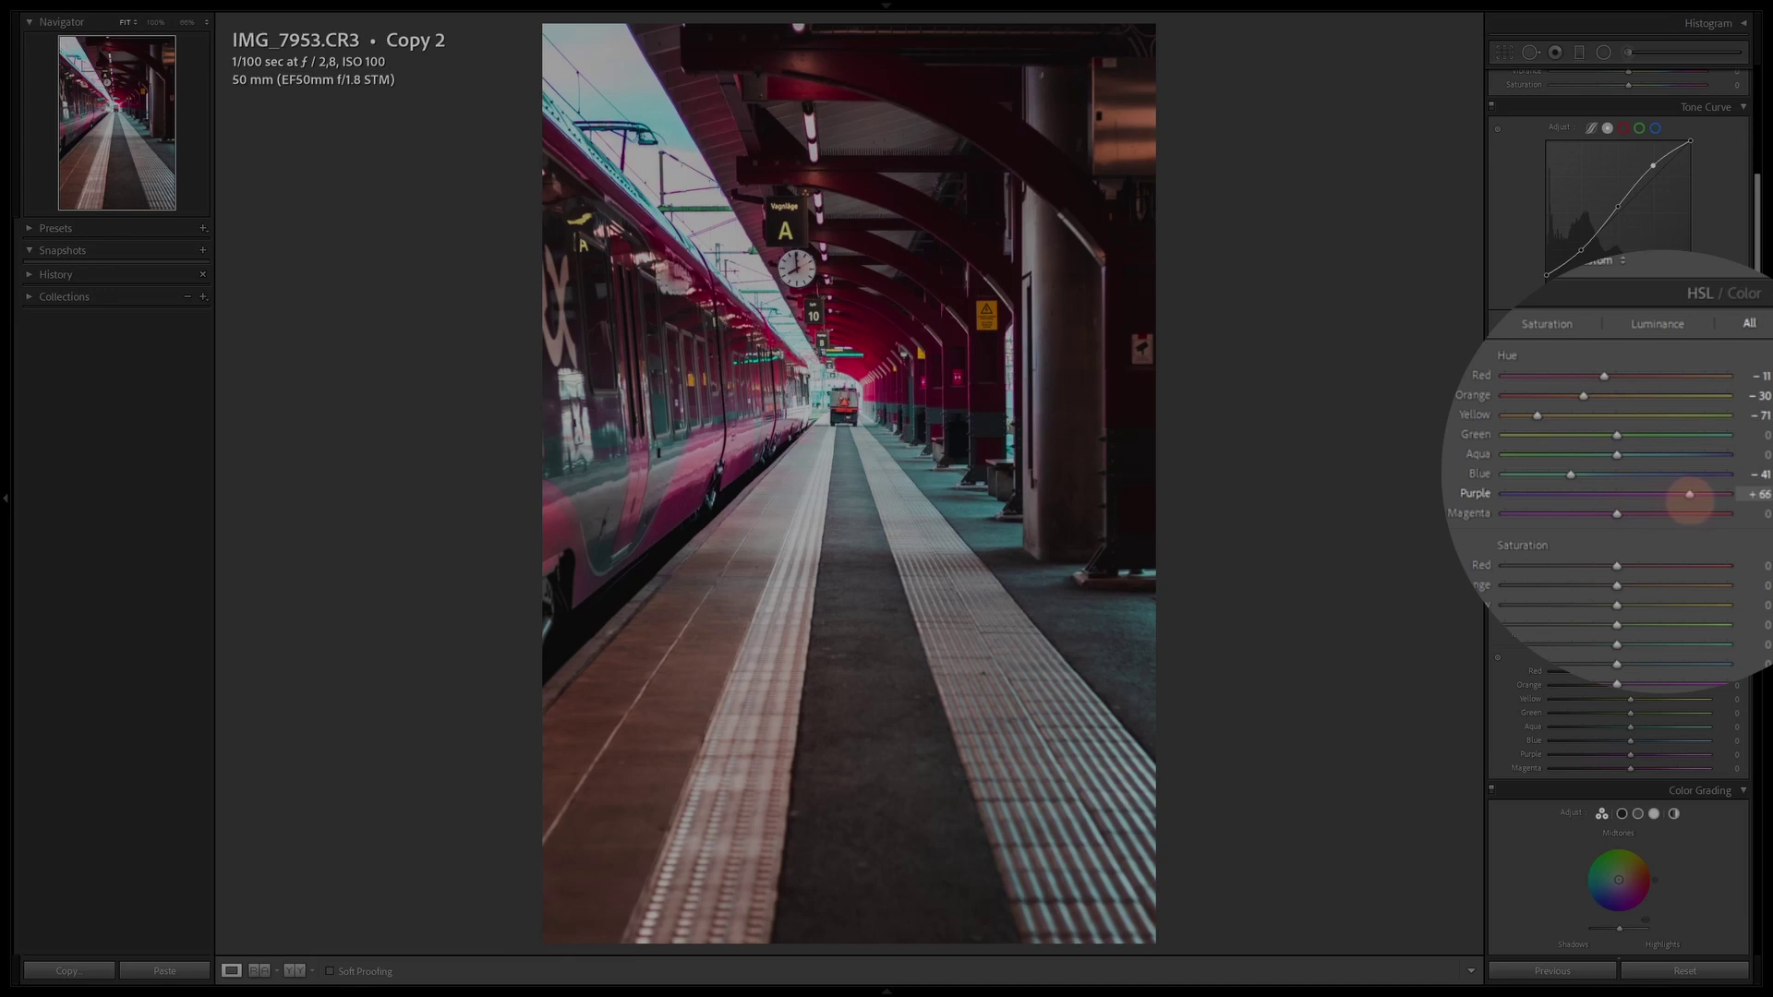
left_click_drag(1616, 514, 1695, 514)
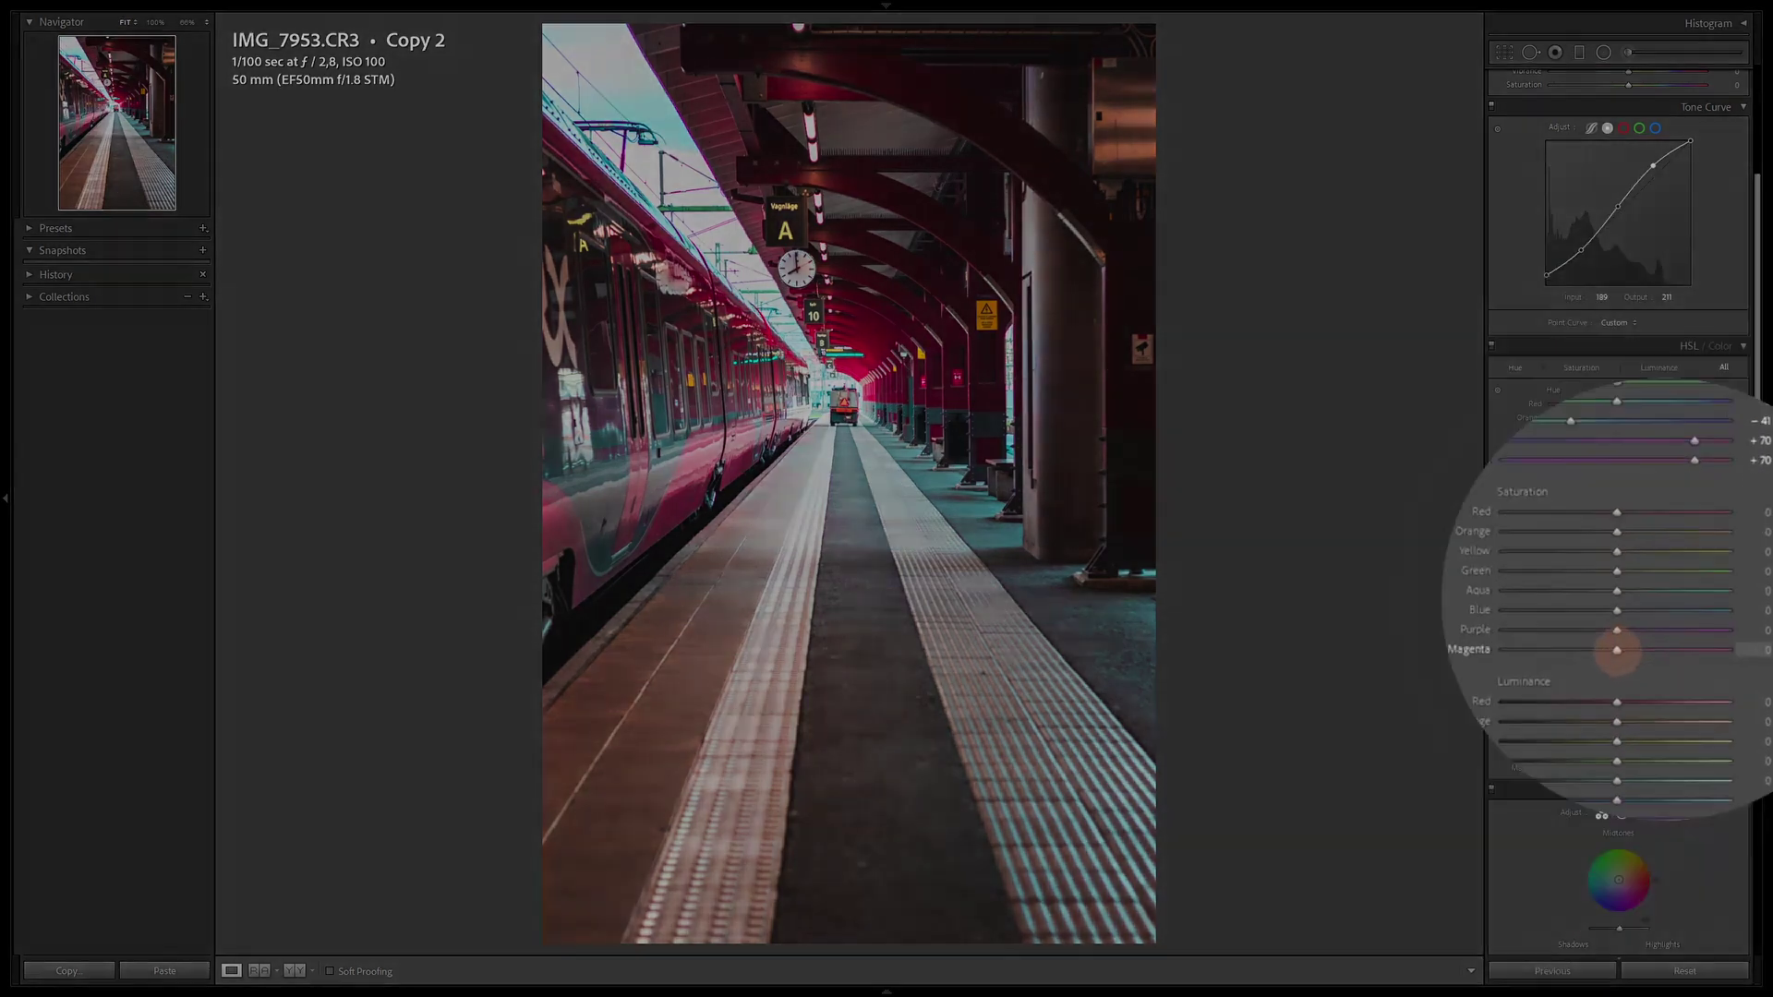
Step: Set the HSL saturation to Red +16, Orange -39, Aqua -96, Blue -90, and Yellow, Green, Purple and Magenta -100
left_click_drag(1631, 635, 1475, 629)
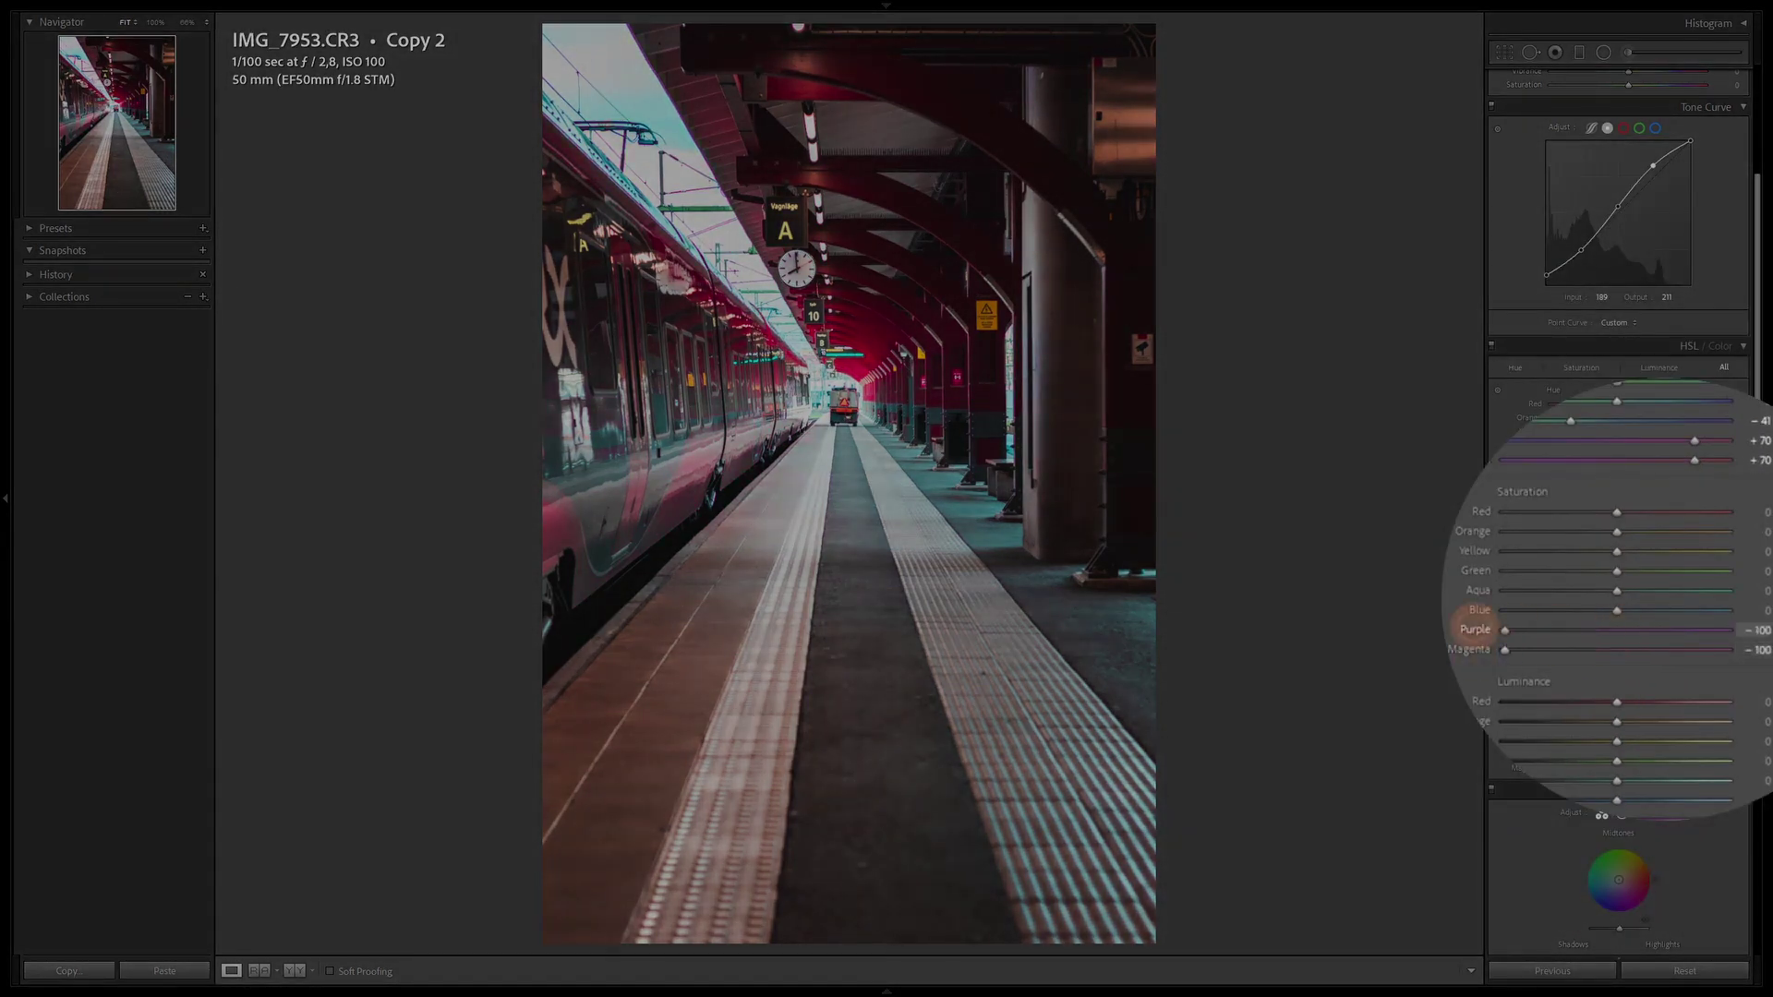
left_click_drag(1616, 610, 1450, 610)
left_click_drag(1617, 590, 1463, 590)
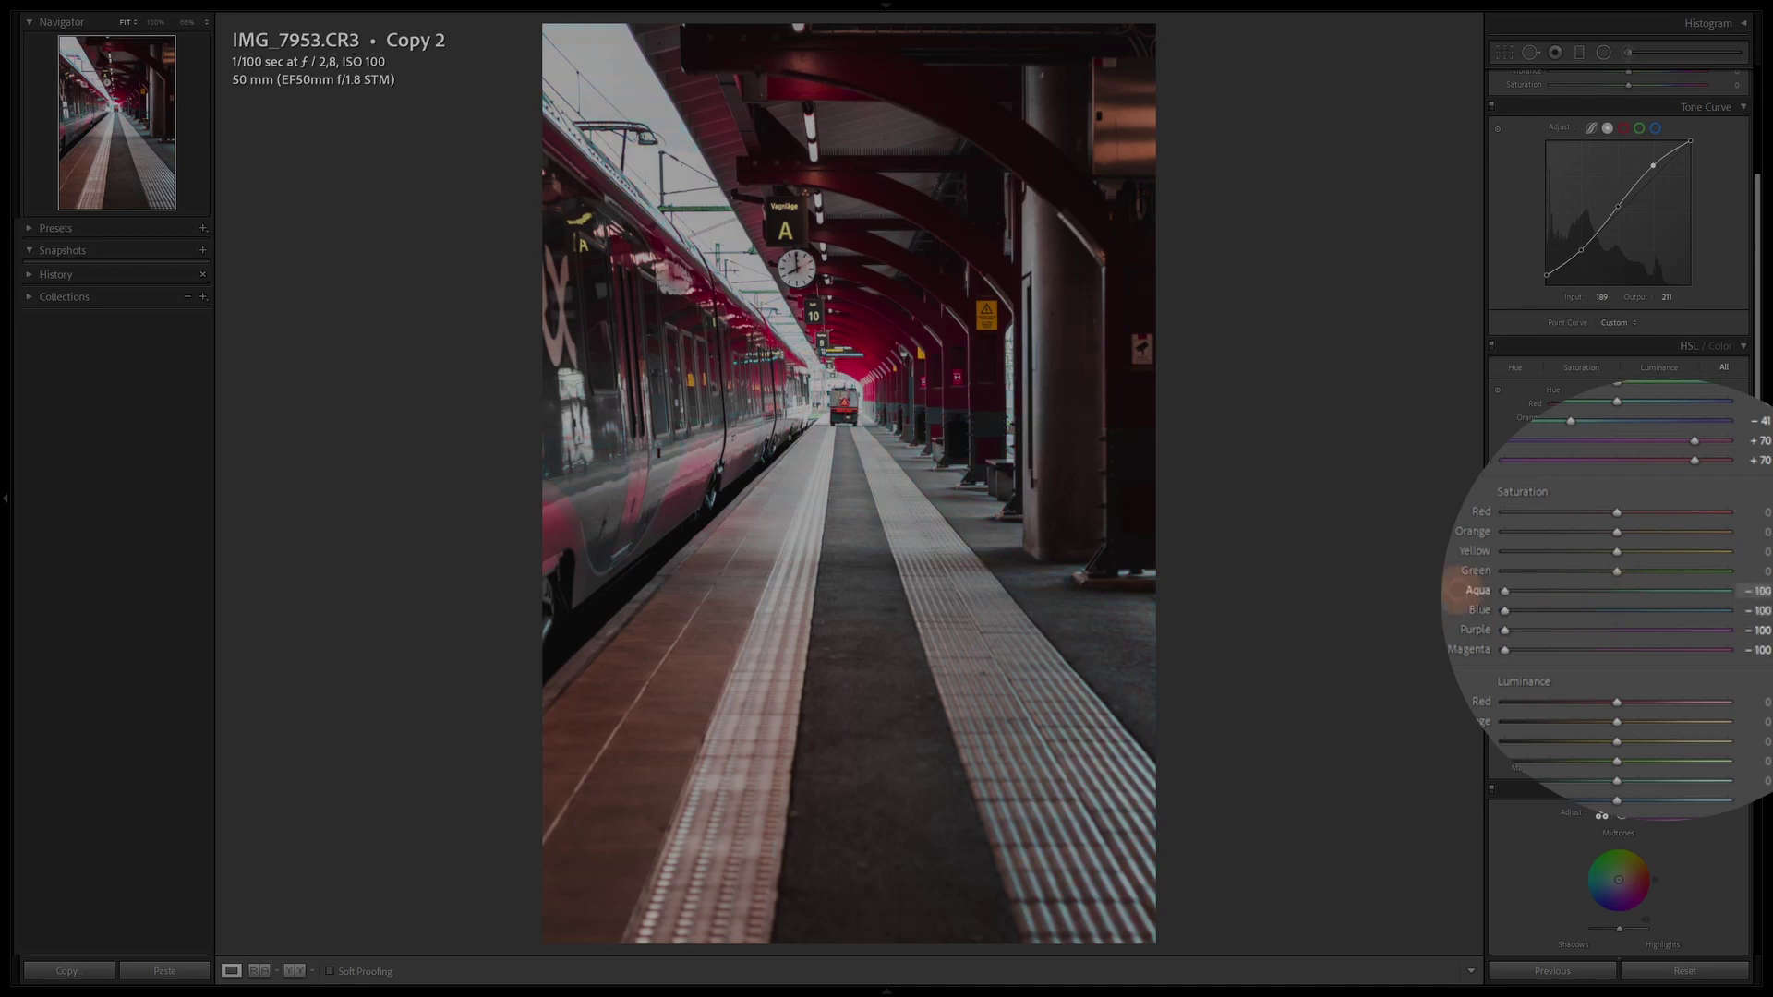
left_click_drag(1617, 571, 1505, 574)
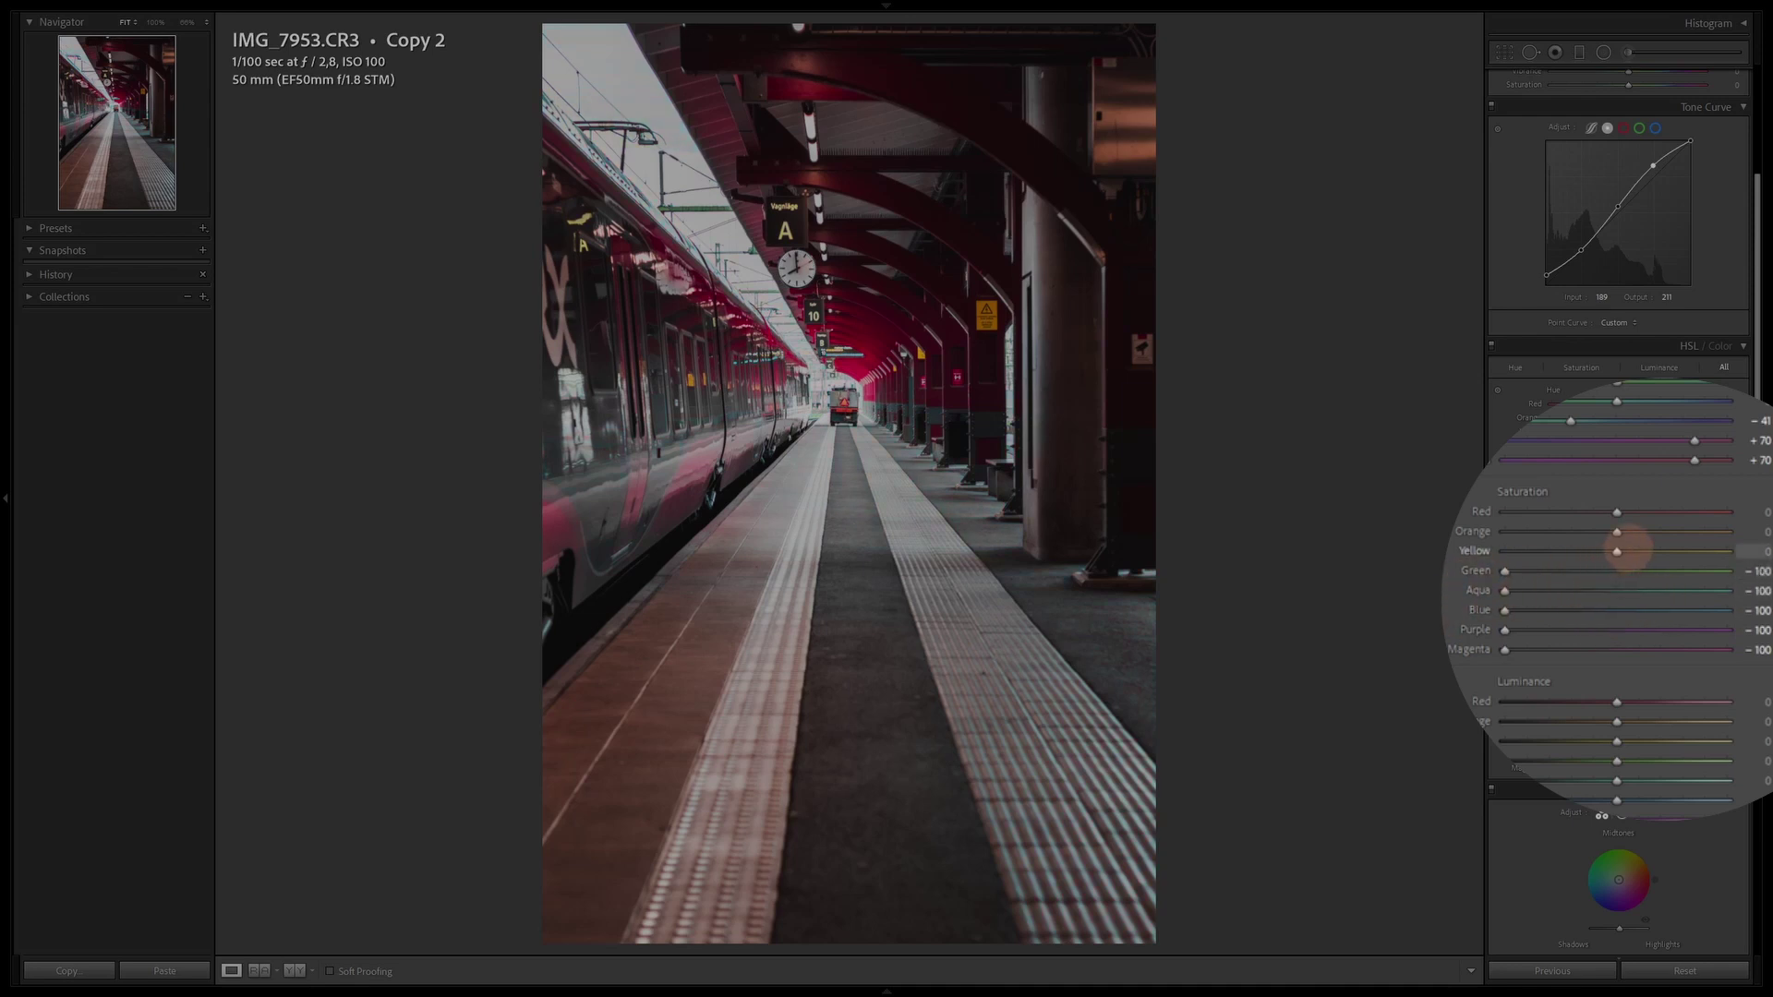
left_click_drag(1616, 550, 1497, 552)
left_click_drag(1617, 513, 1576, 533)
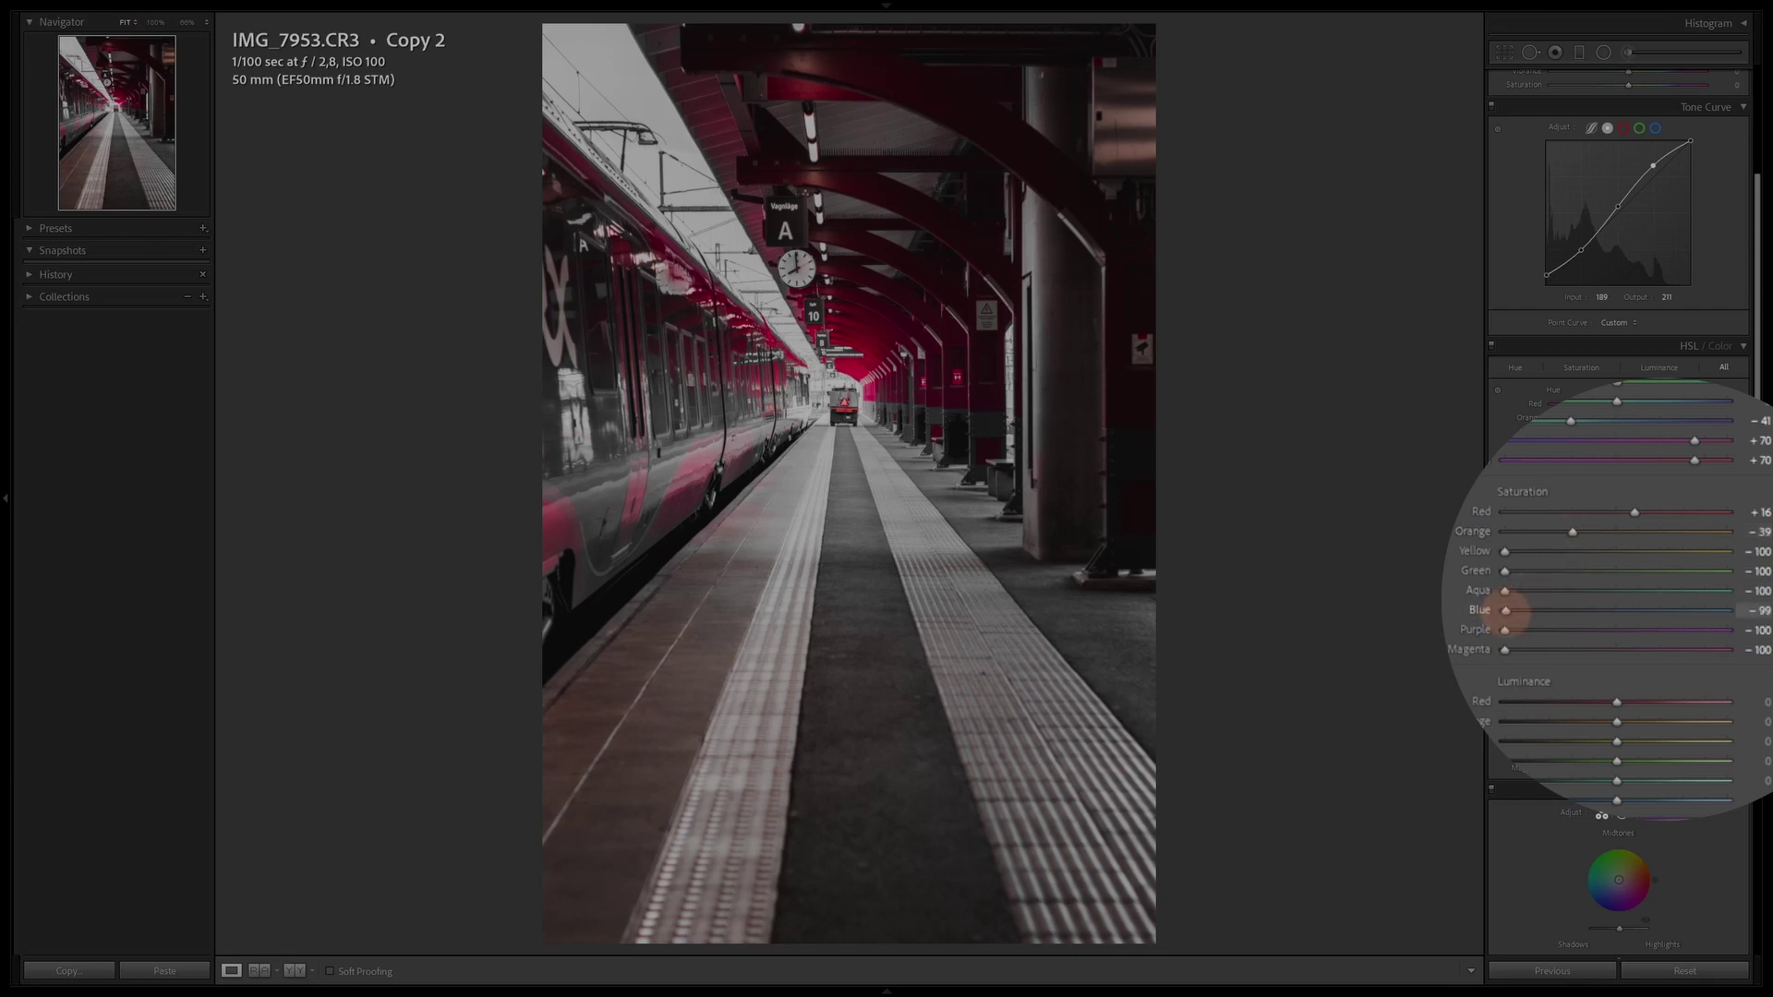
left_click_drag(1510, 611, 1516, 611)
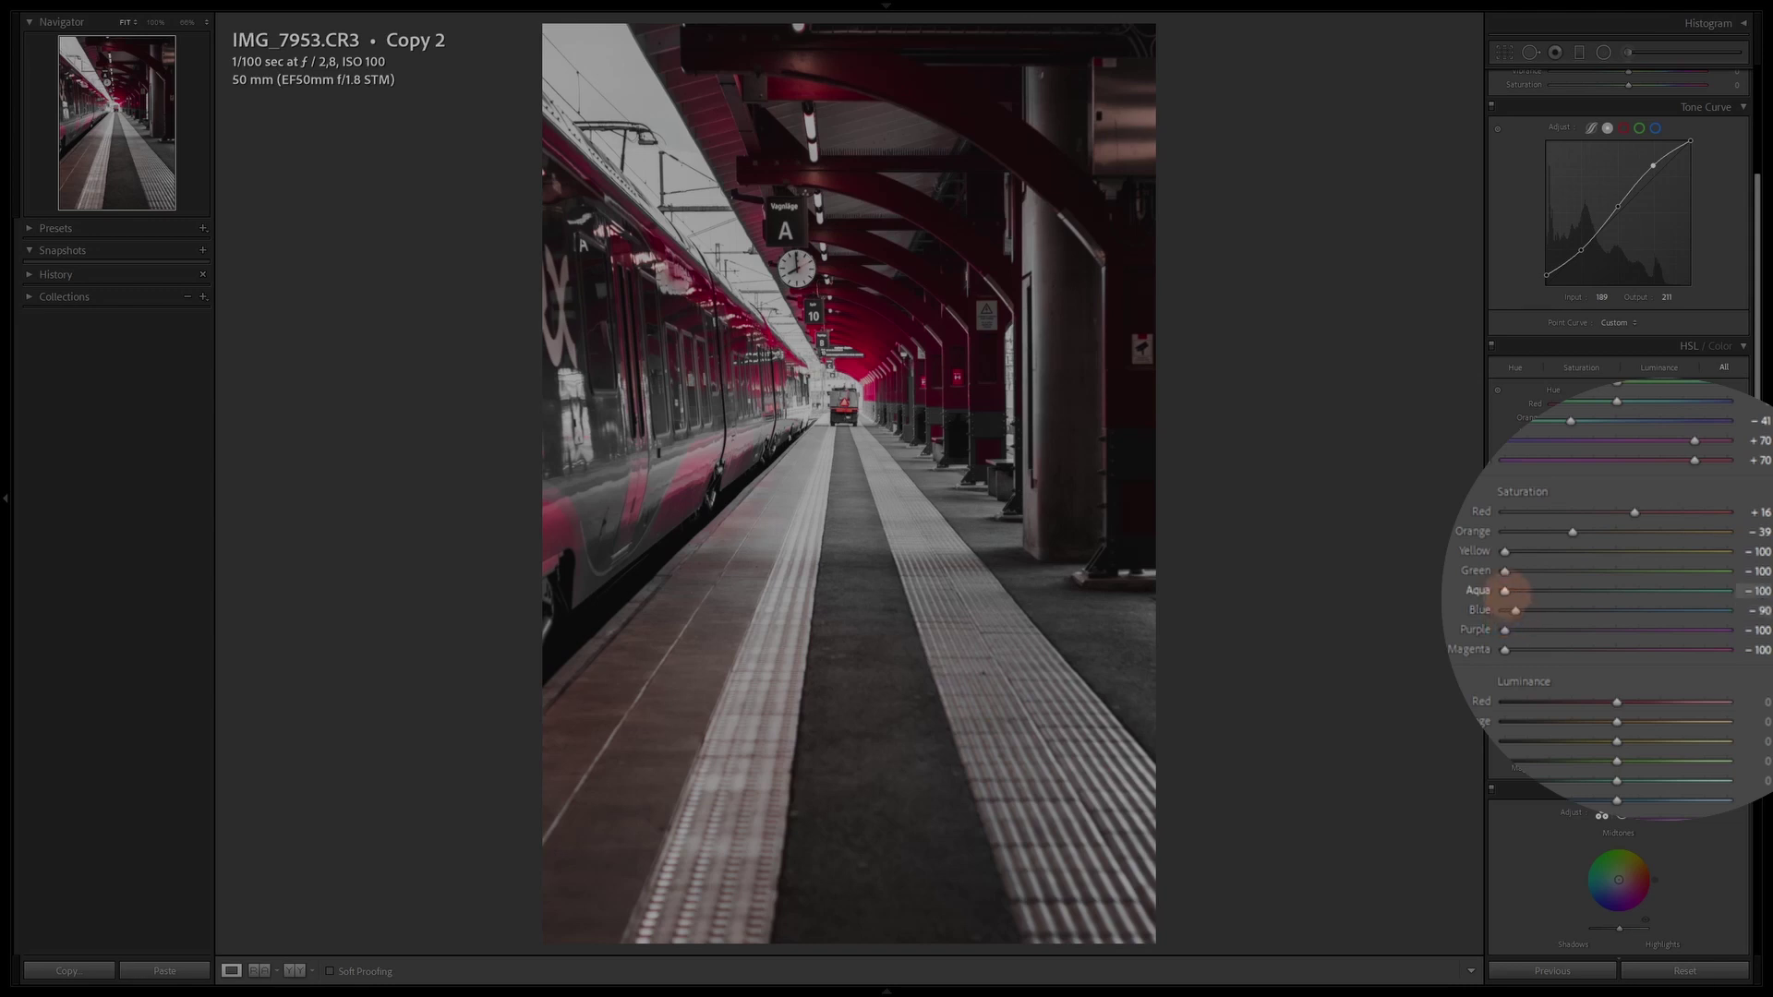
left_click_drag(1504, 591, 1506, 591)
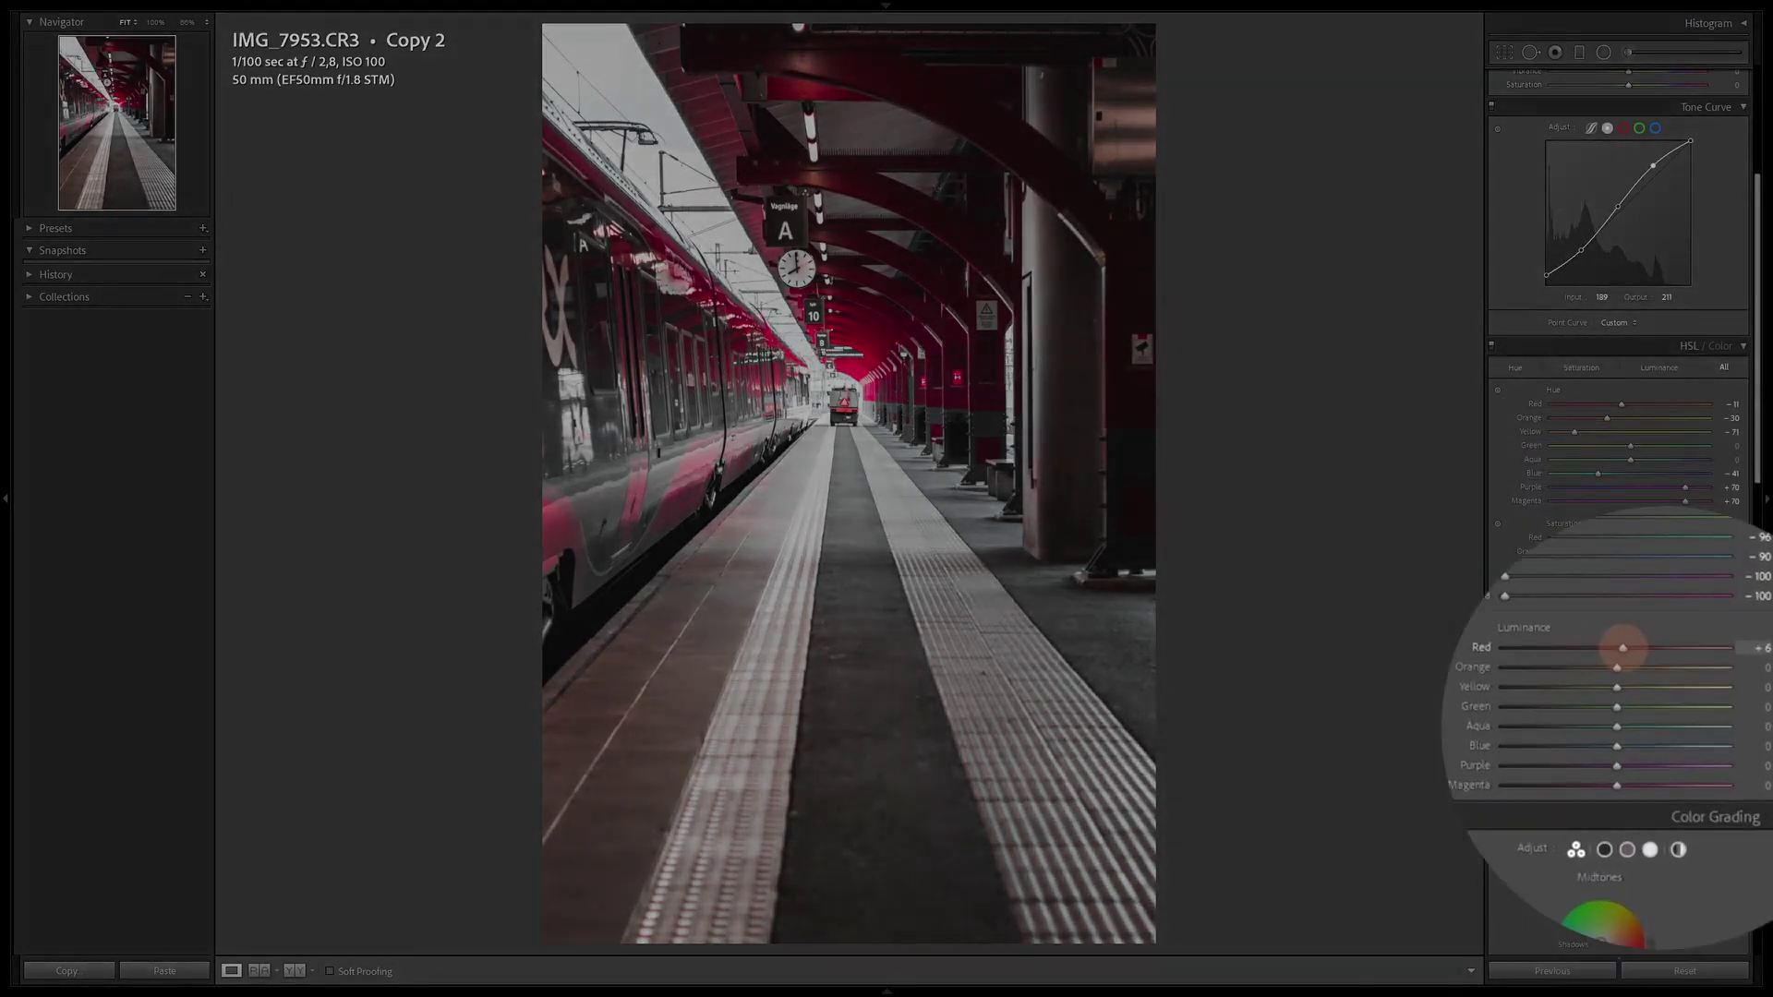
Step: Set the HSL luminance to Red +14, Orange +10, Yellow -11, Blue -27 and Magenta -26
left_click_drag(1631, 671, 1624, 667)
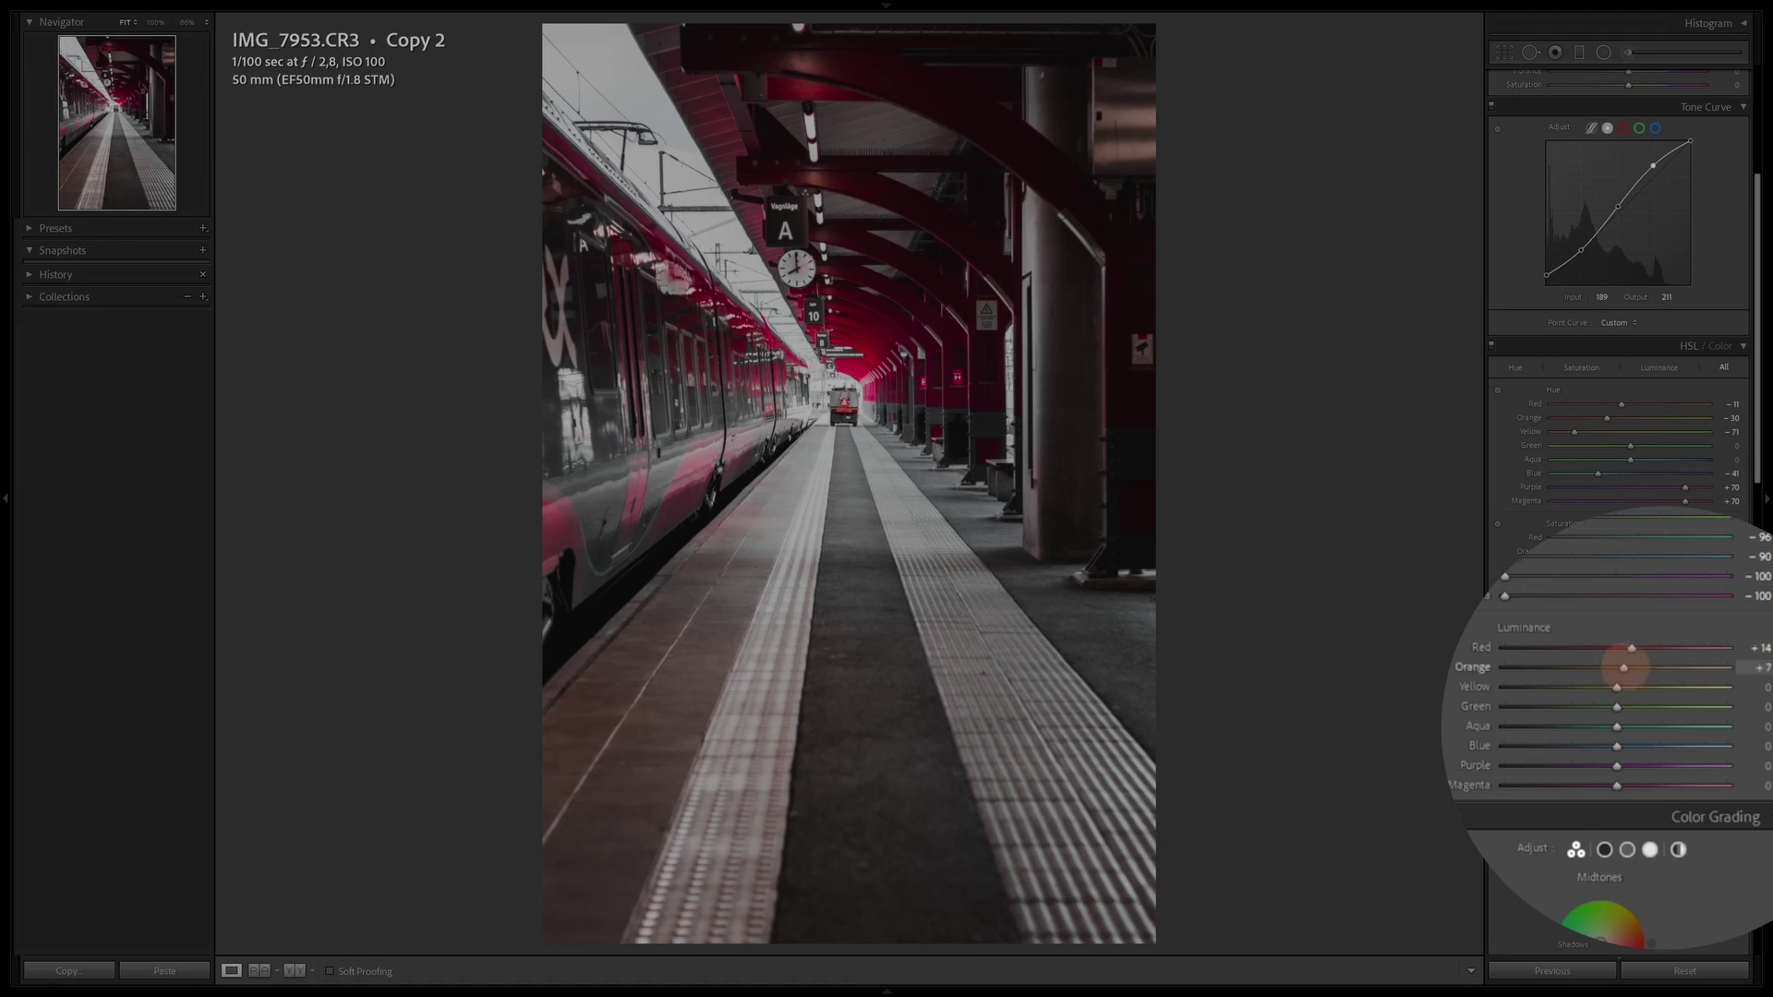
left_click_drag(1616, 686, 1604, 687)
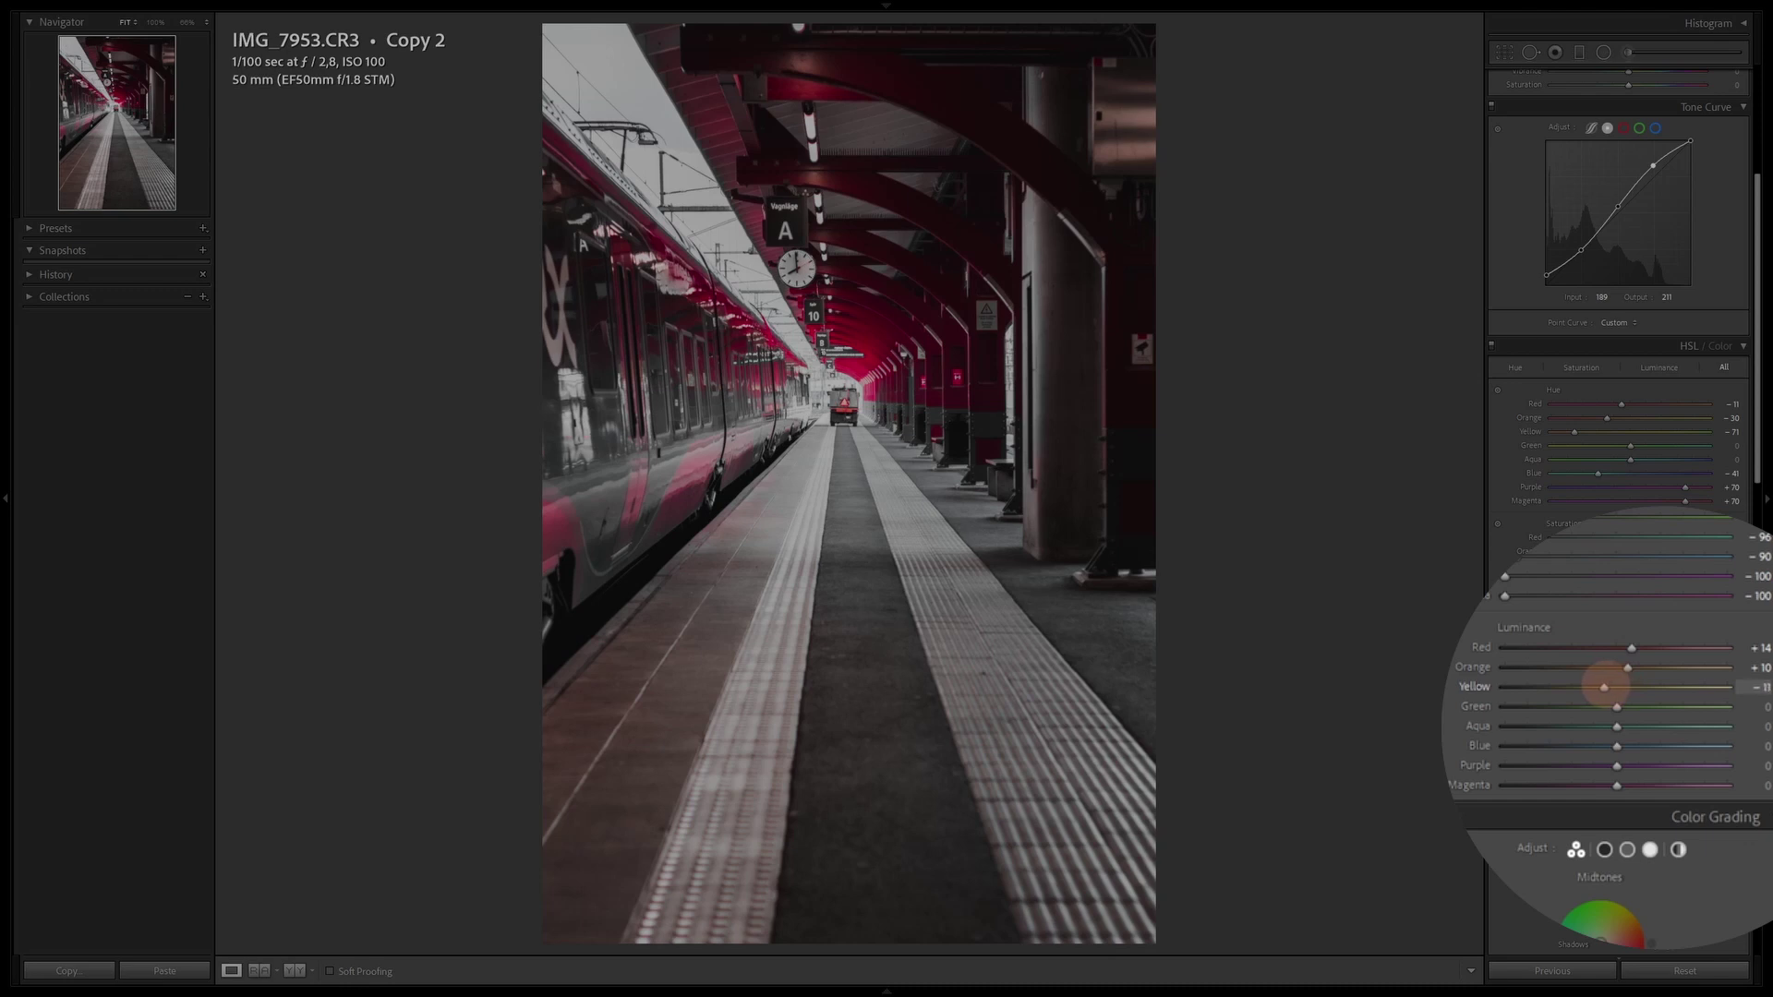
left_click_drag(1617, 746, 1589, 746)
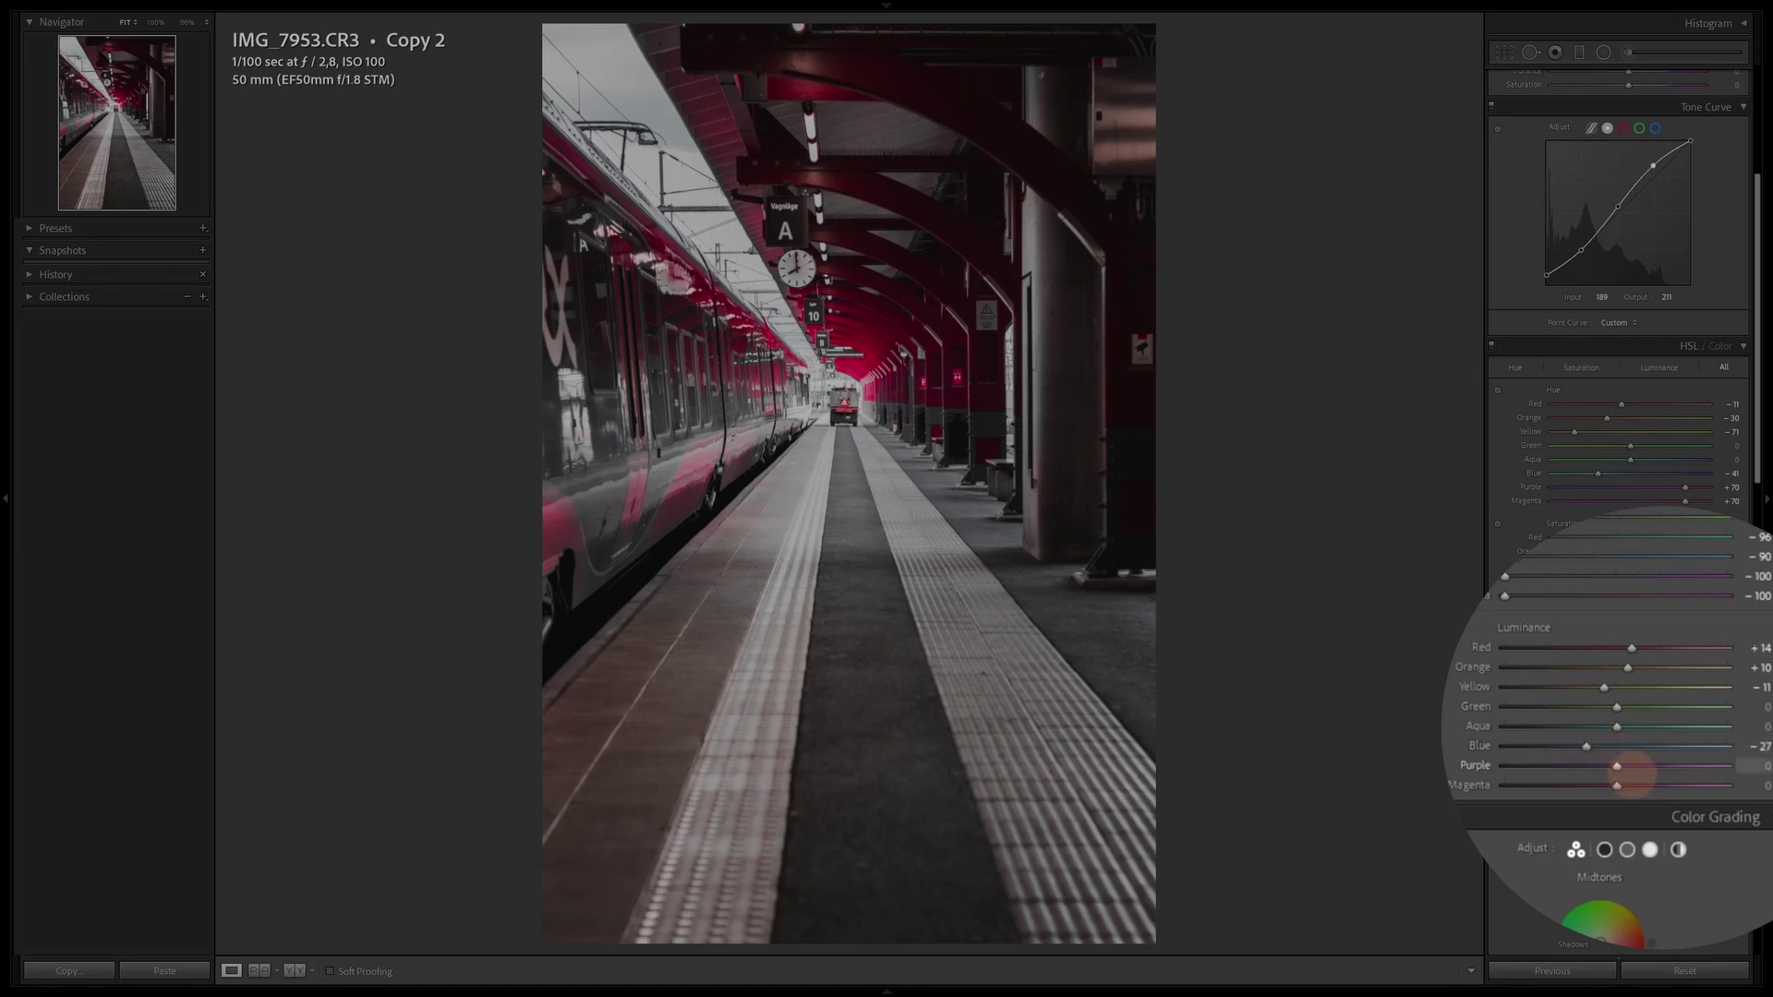
left_click_drag(1617, 785, 1613, 785)
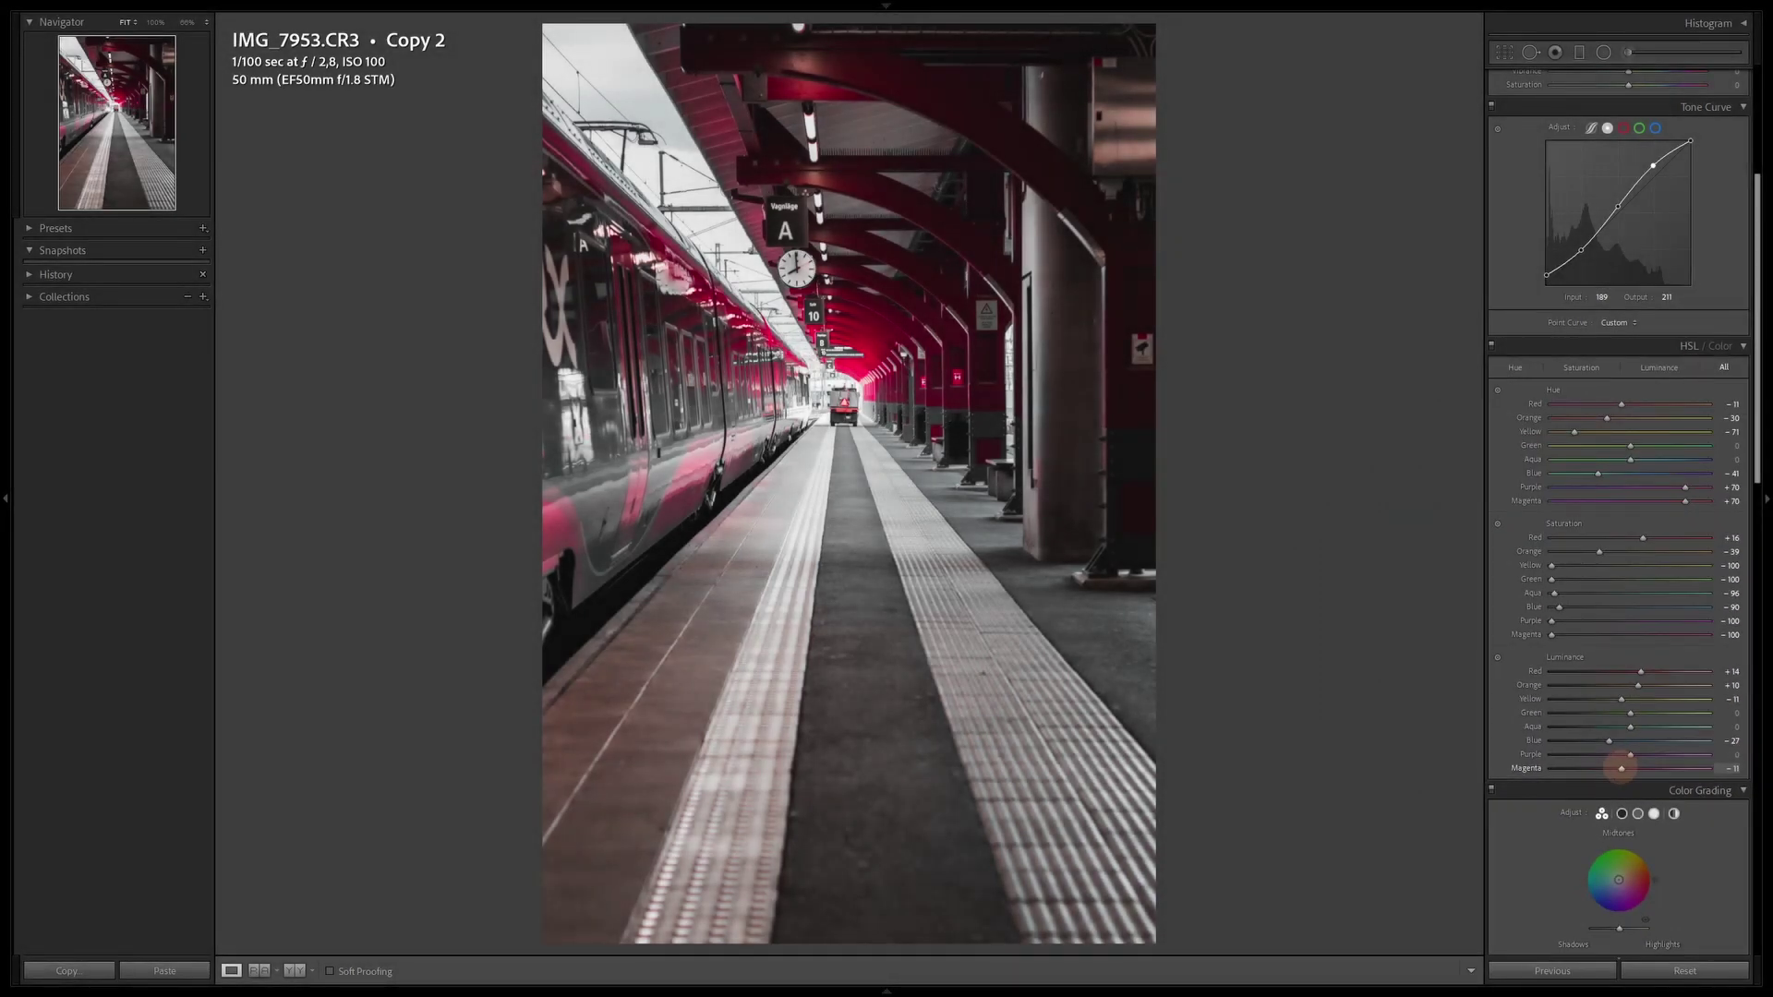
left_click_drag(1618, 769, 1613, 770)
Step: Tint the shadows blue in the color grading with hue 250 and saturation 10
scroll(1689, 810, "down", 5)
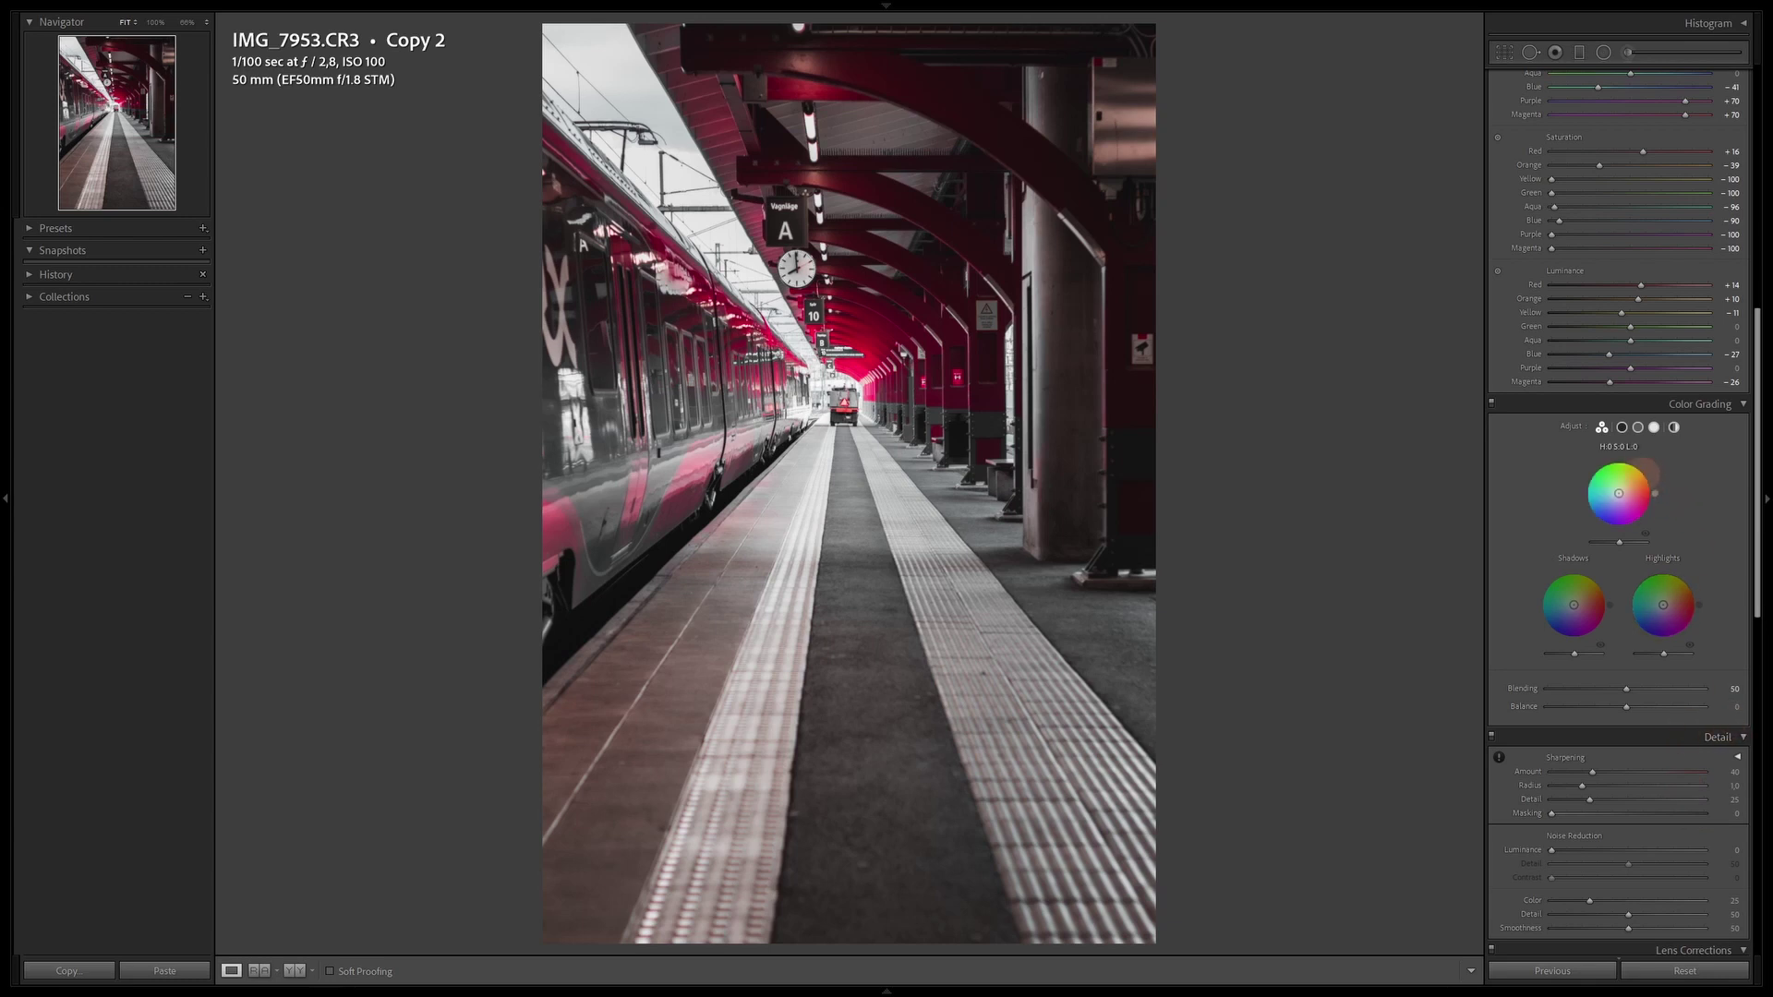
left_click(1622, 426)
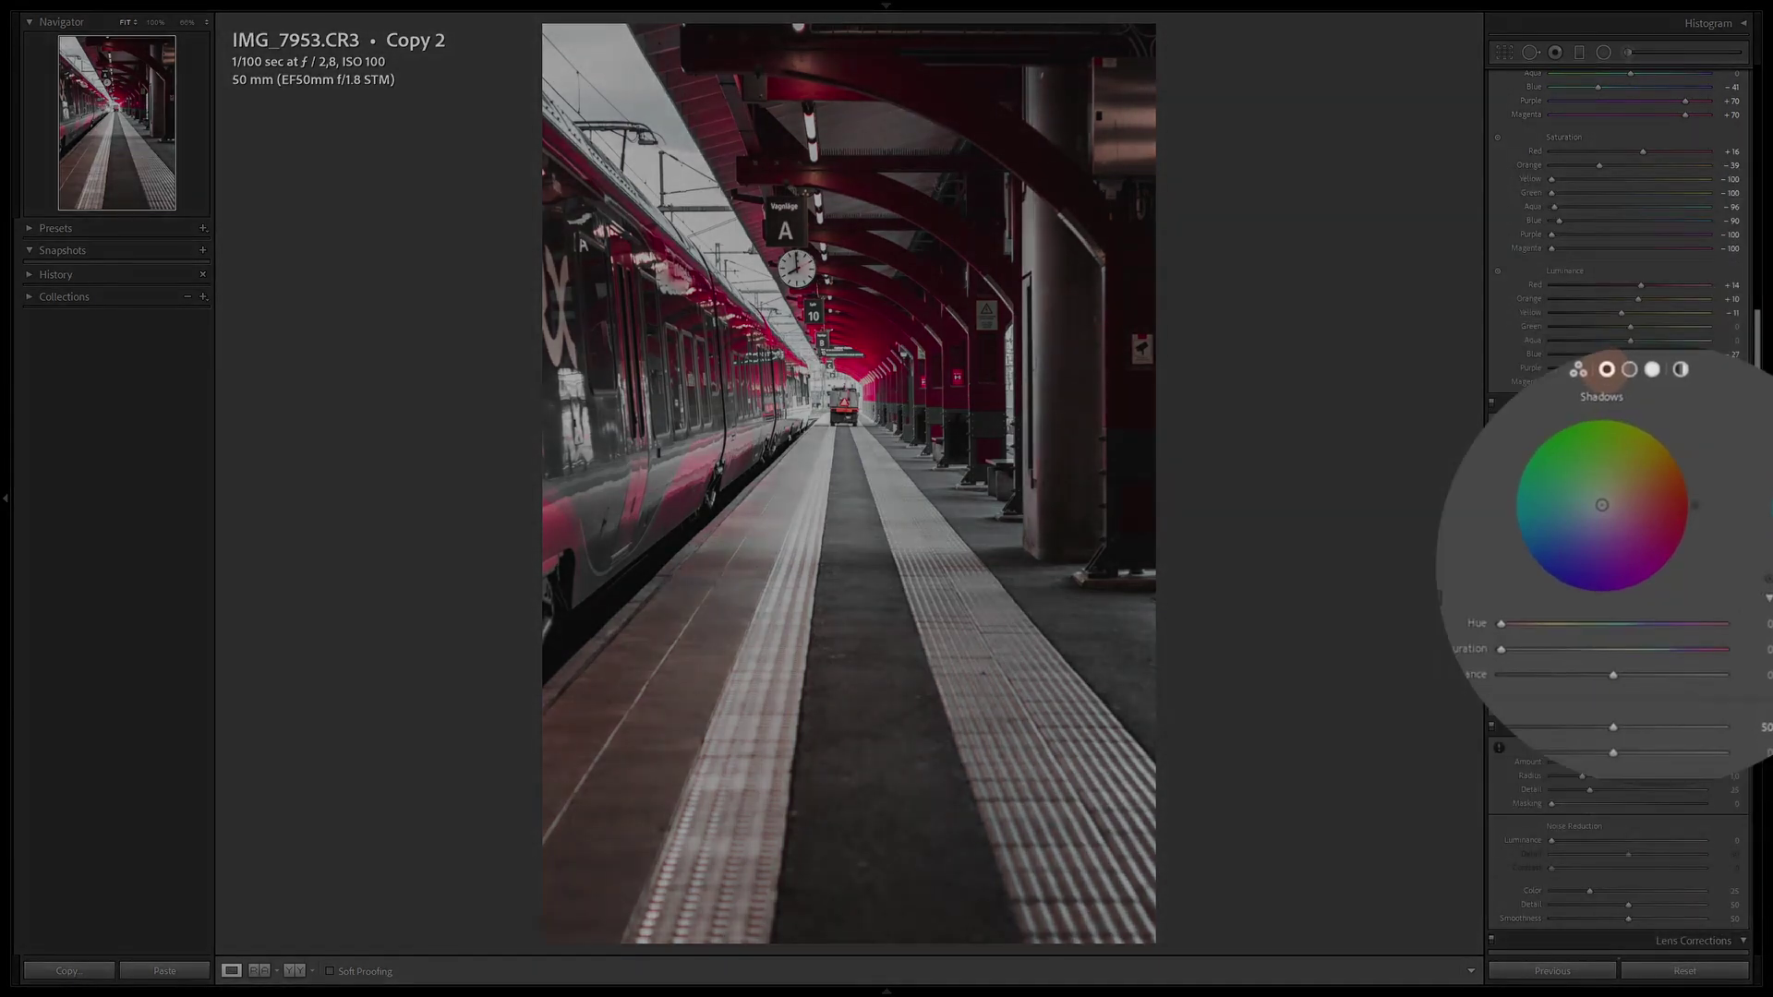
left_click_drag(1696, 506, 1568, 607)
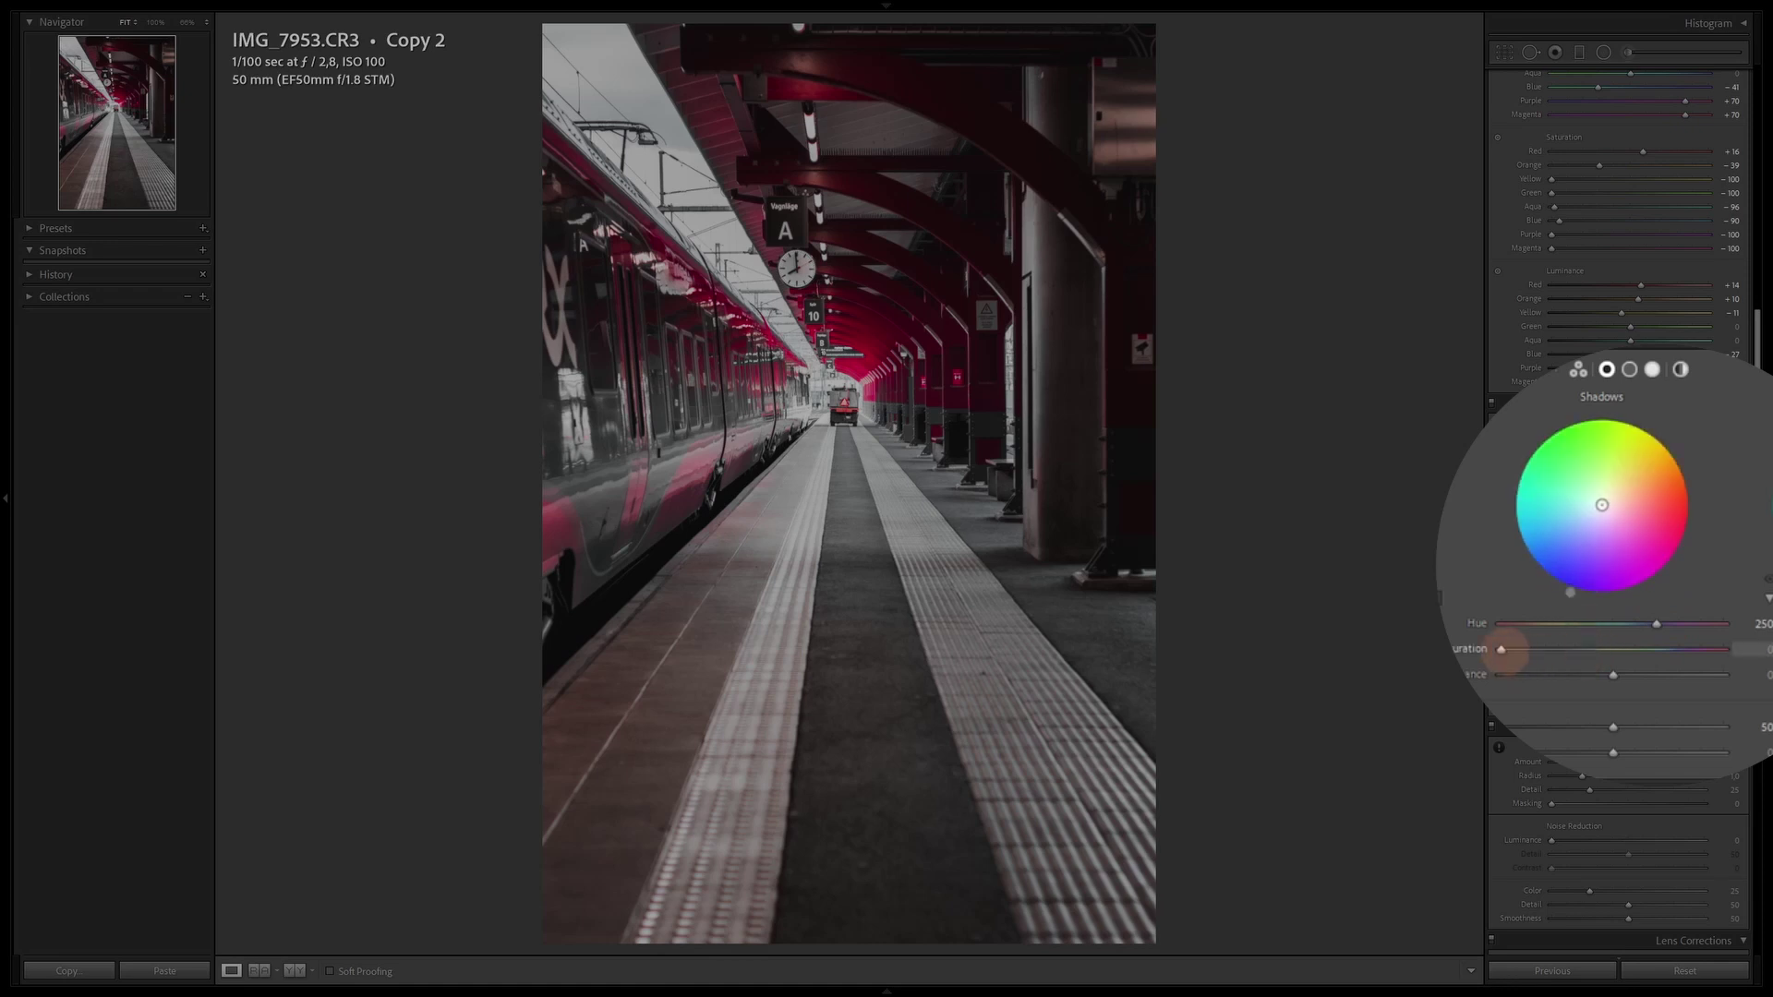
left_click_drag(1501, 650, 1516, 650)
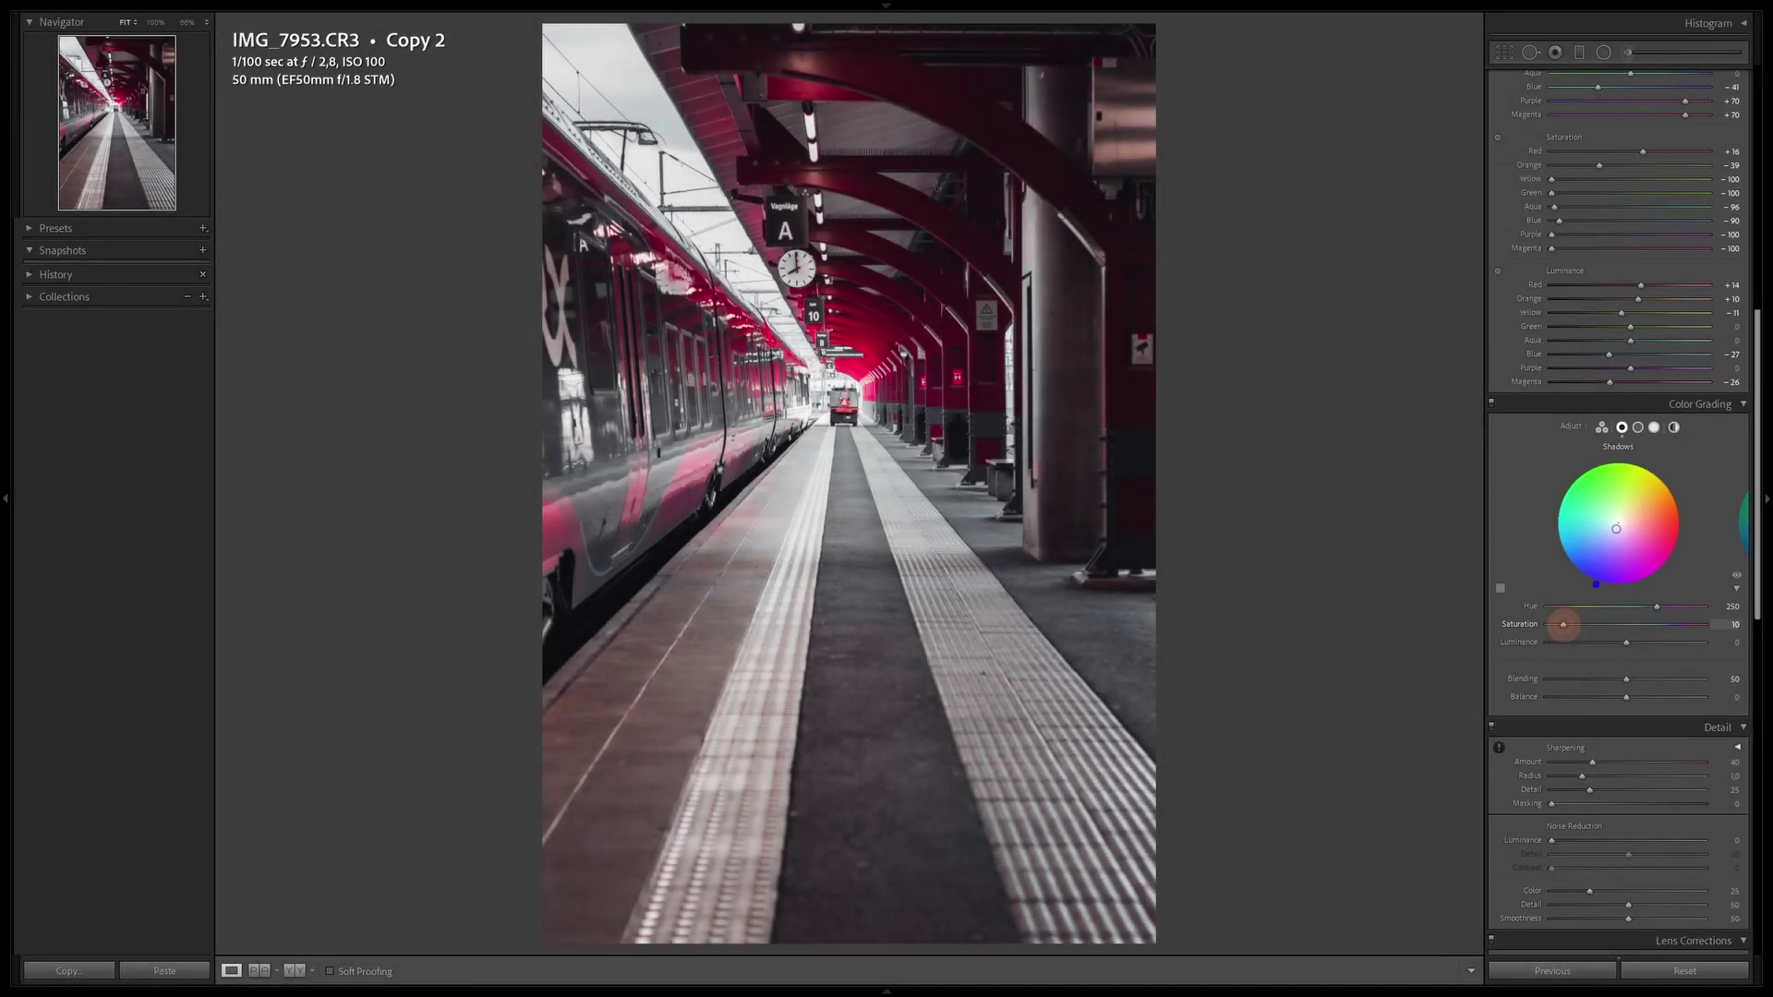
mouse_move(1563, 625)
left_mouse_down()
mouse_move(1693, 626)
mouse_move(1562, 625)
left_mouse_up()
left_click_drag(1562, 626, 1562, 625)
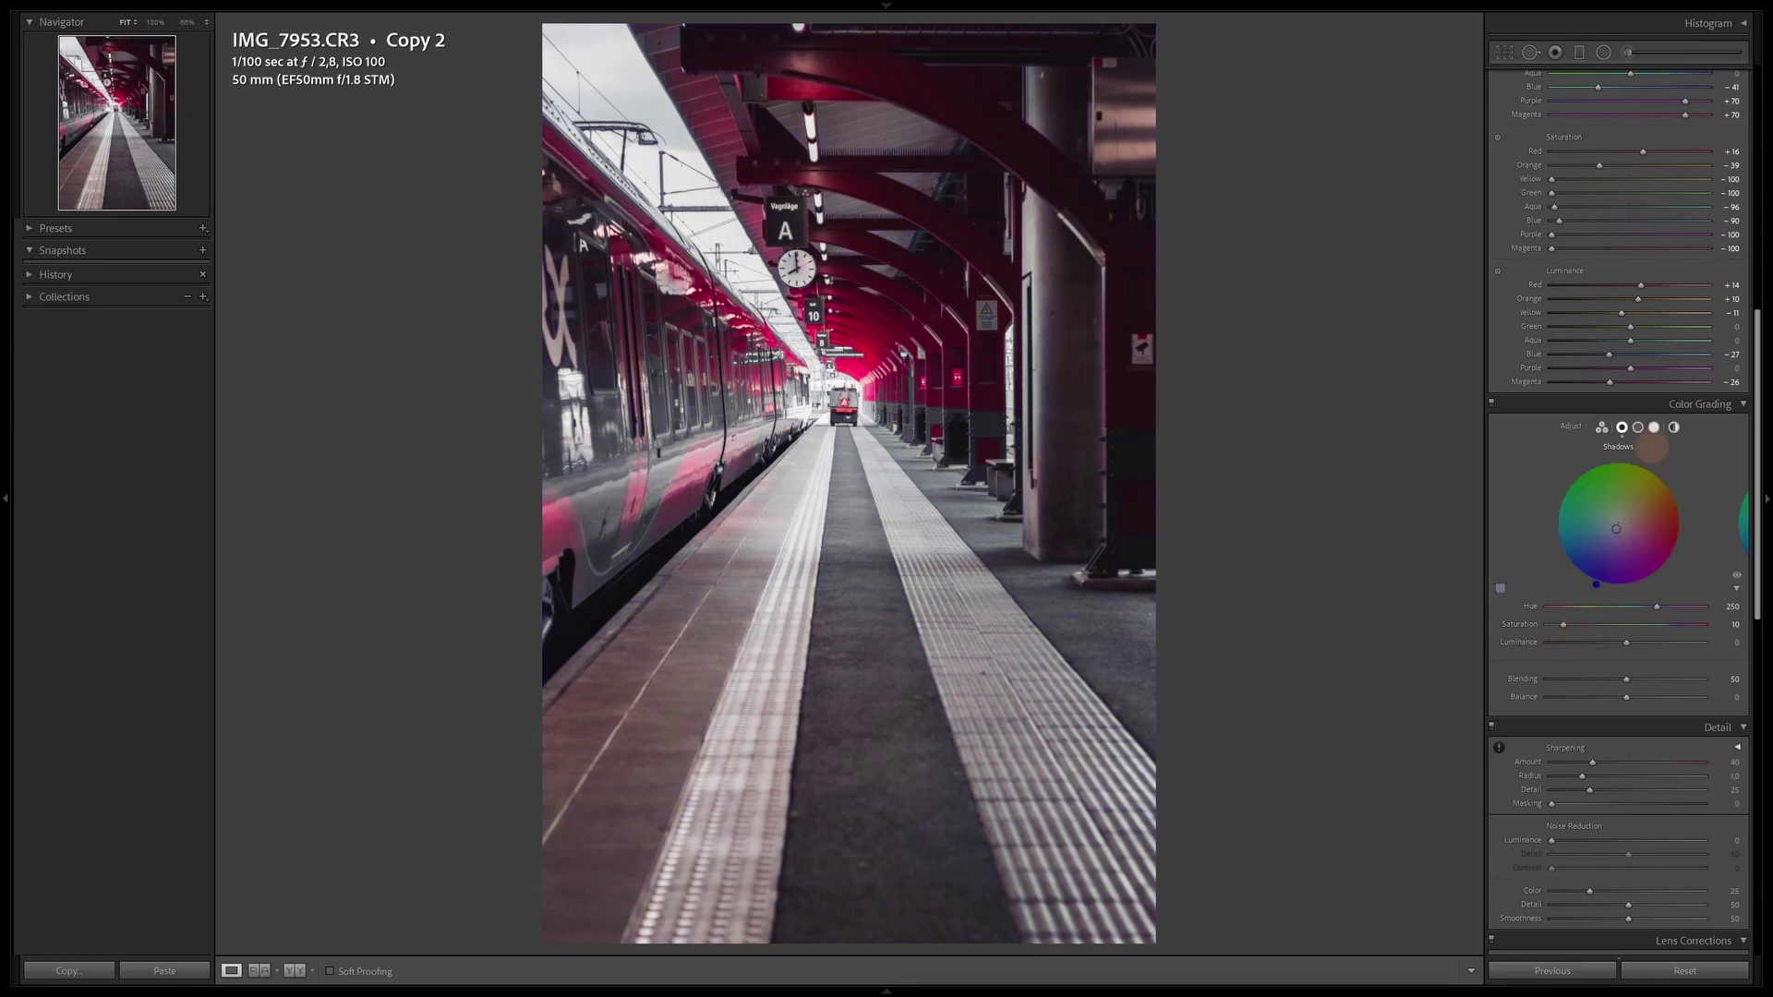
Step: Set the color grading hue of the highlights to 210 and adjust their saturation
left_click(1654, 426)
left_click_drag(1684, 523, 1559, 550)
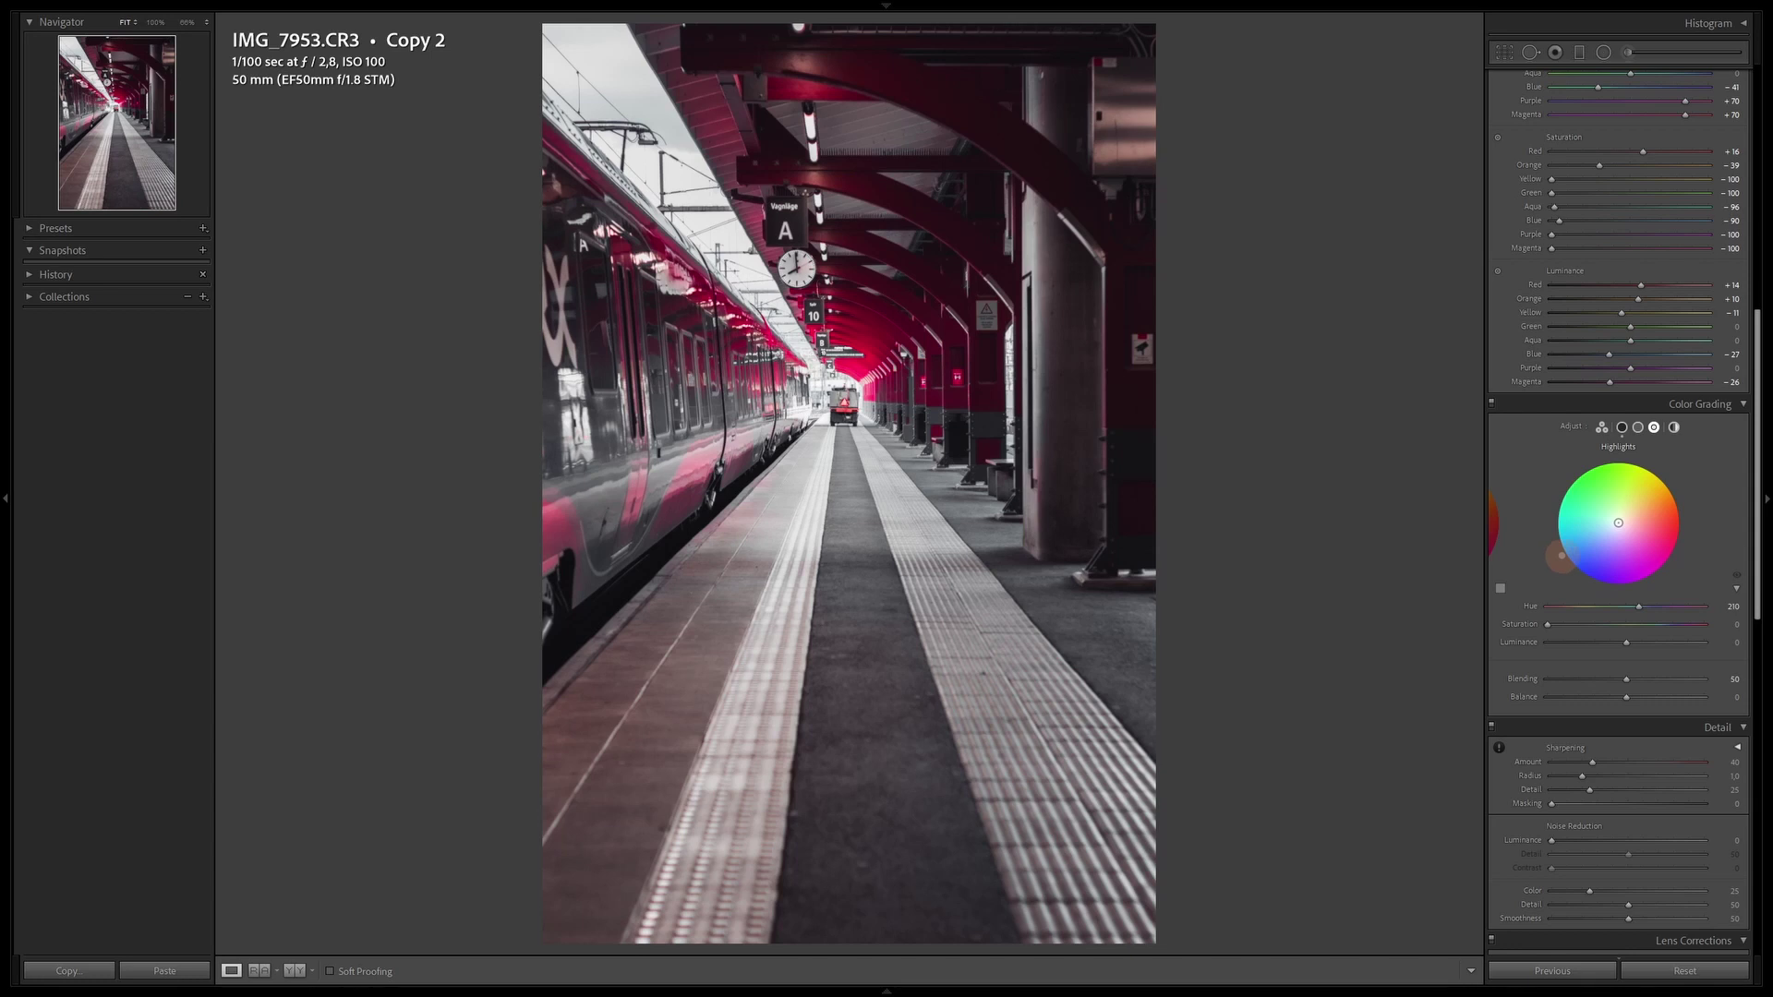
mouse_move(1547, 624)
left_mouse_down()
mouse_move(1575, 625)
mouse_move(1544, 618)
left_mouse_up()
Step: Crop the photo to the 4 x 5 / 8 x 10 aspect ratio
scroll(1543, 620, "up", 8)
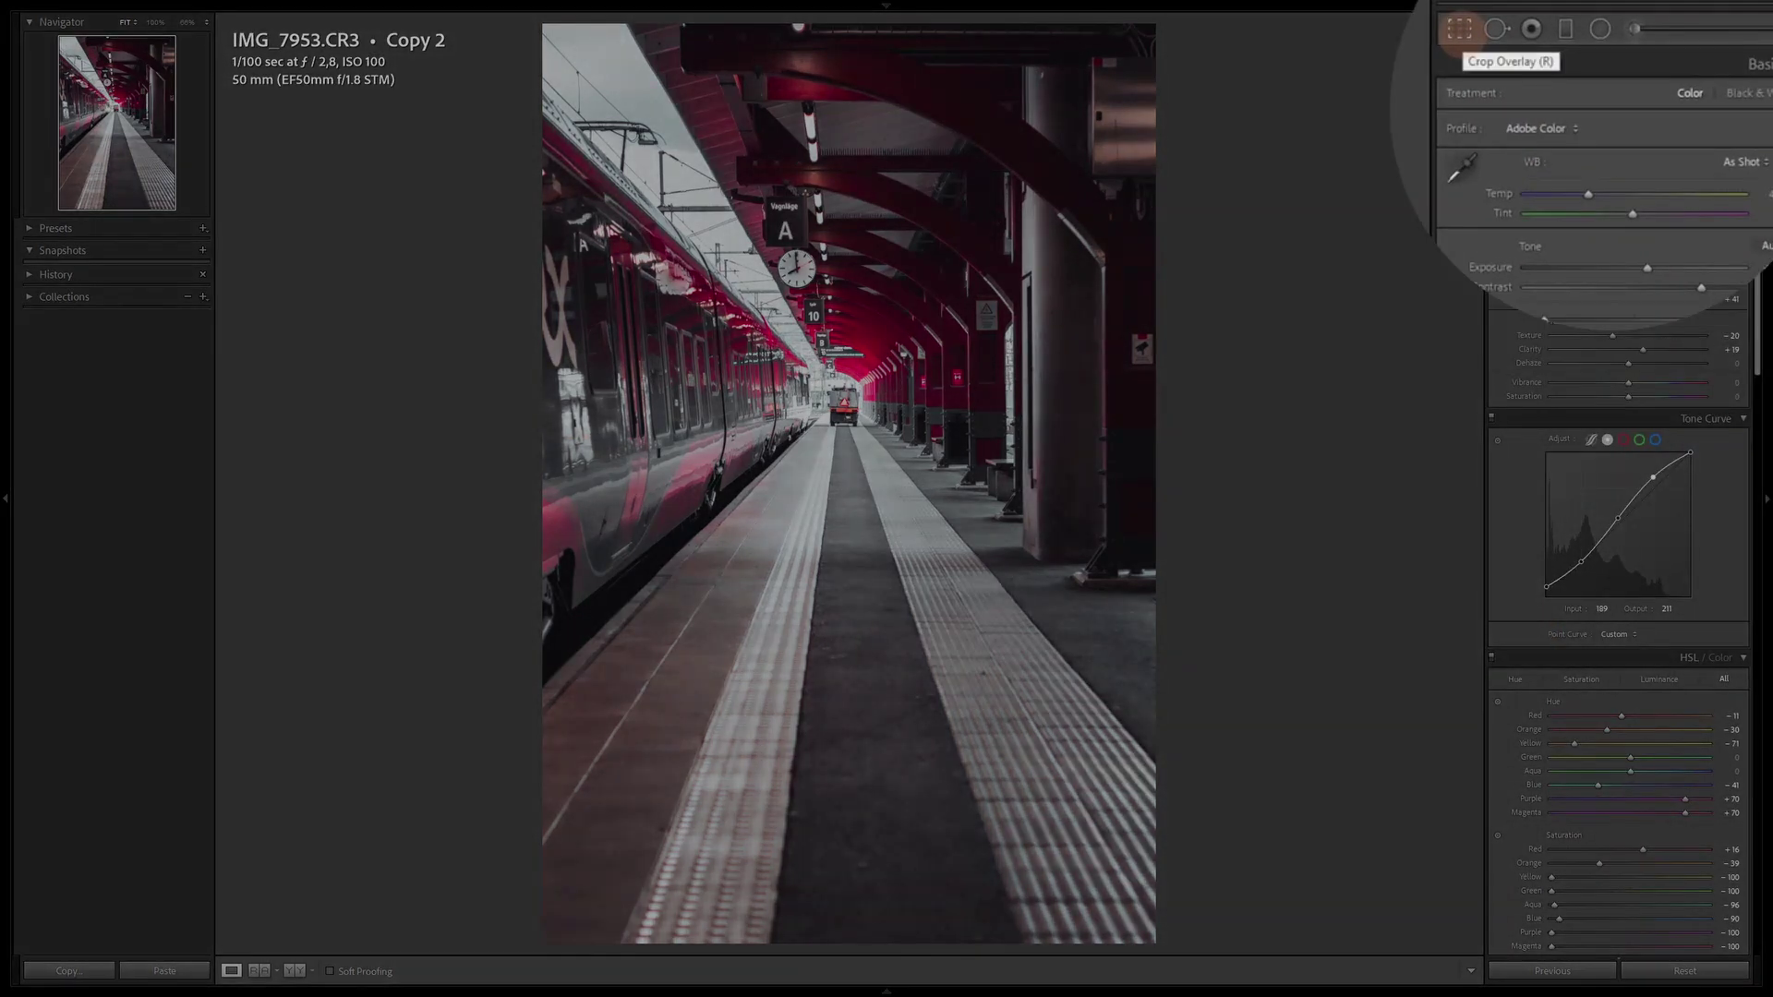
left_click(1459, 29)
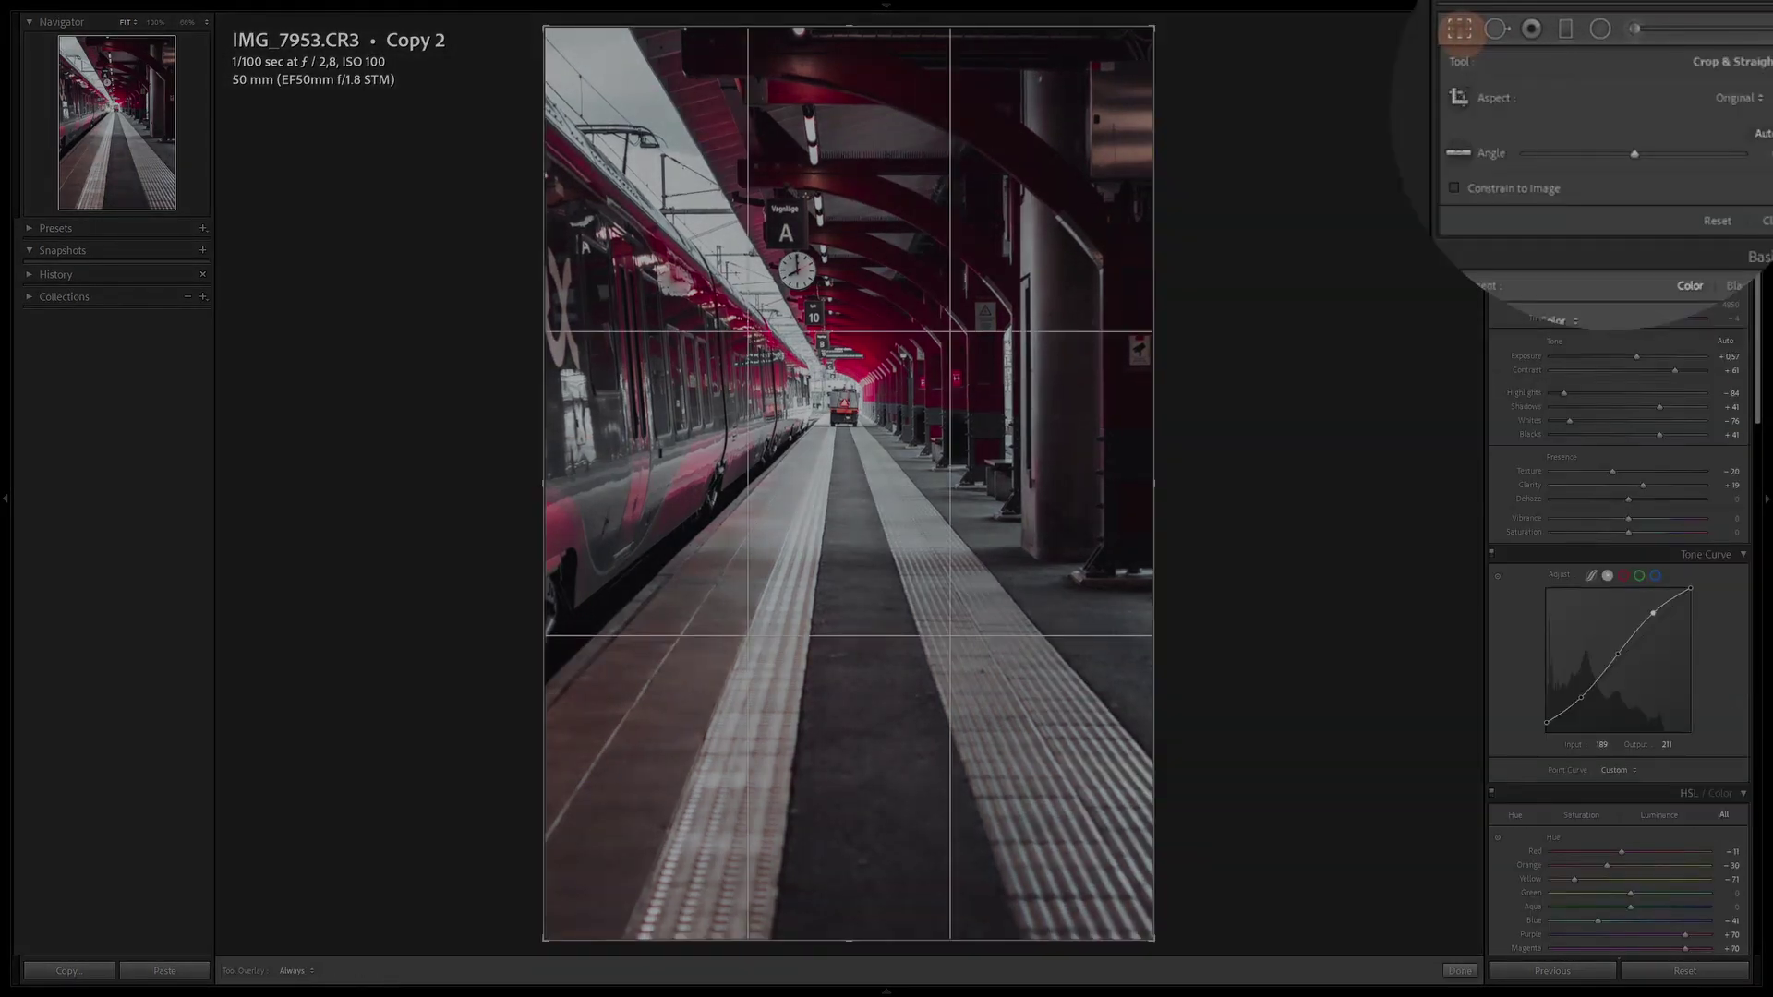
left_click(1733, 98)
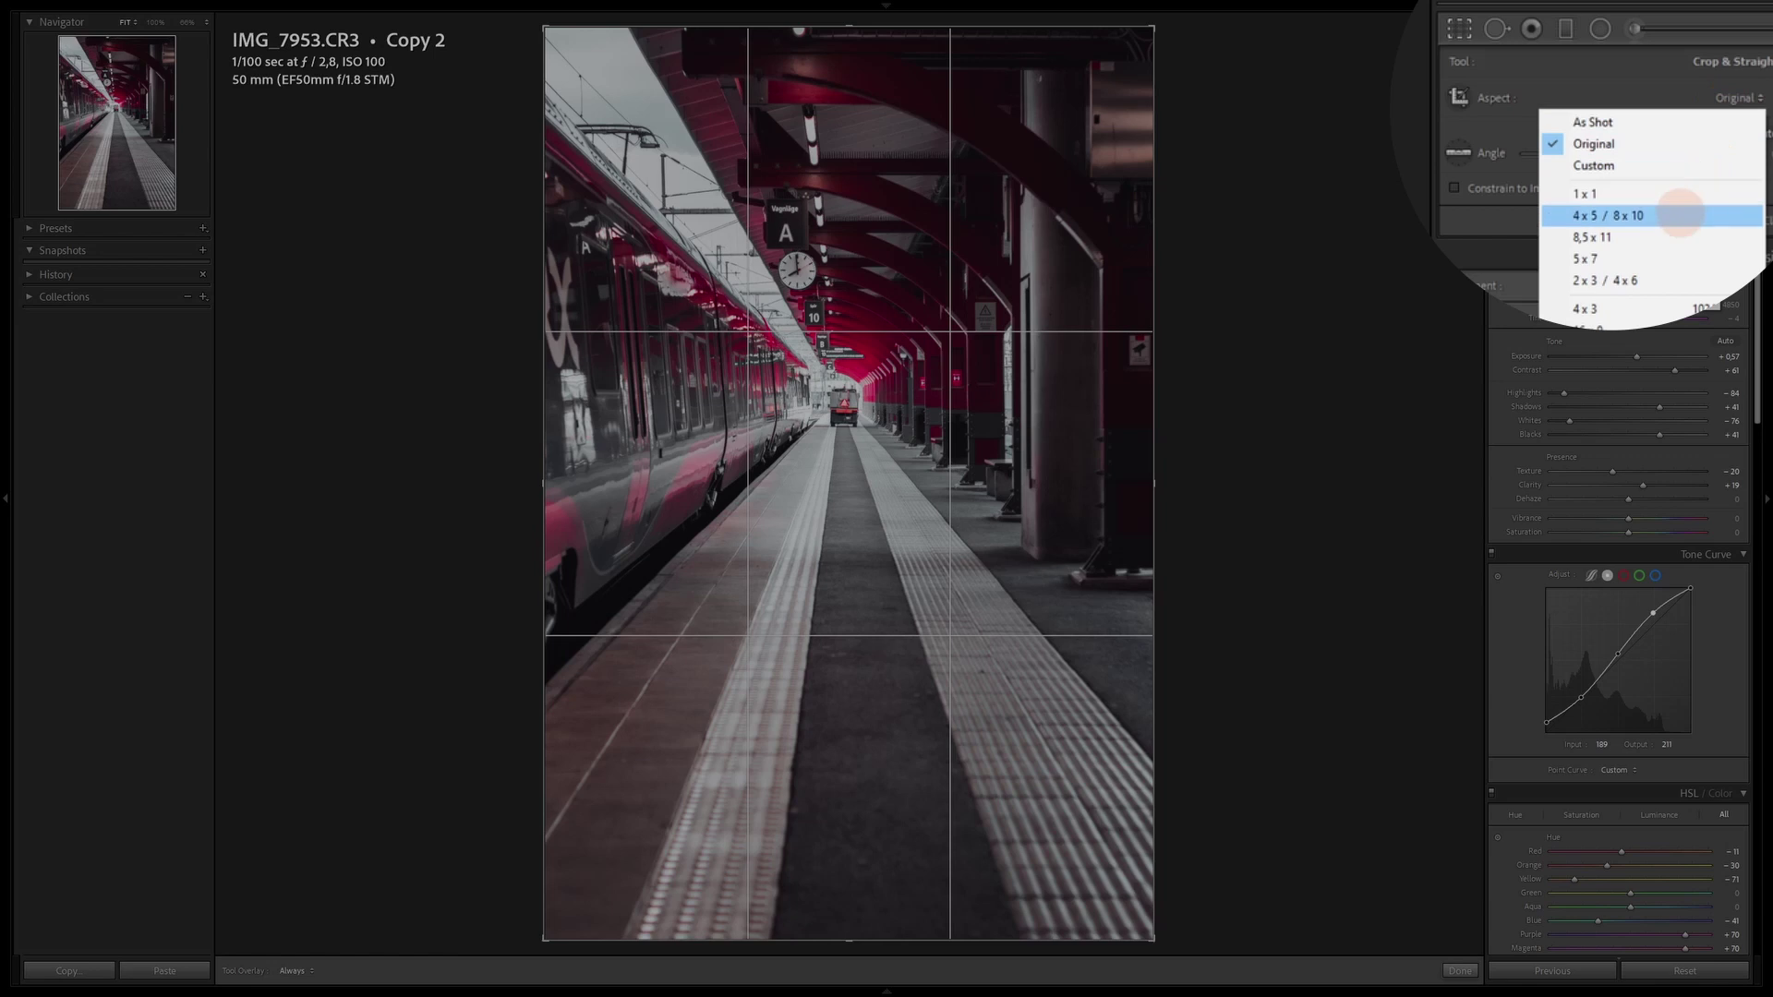
left_click(1679, 213)
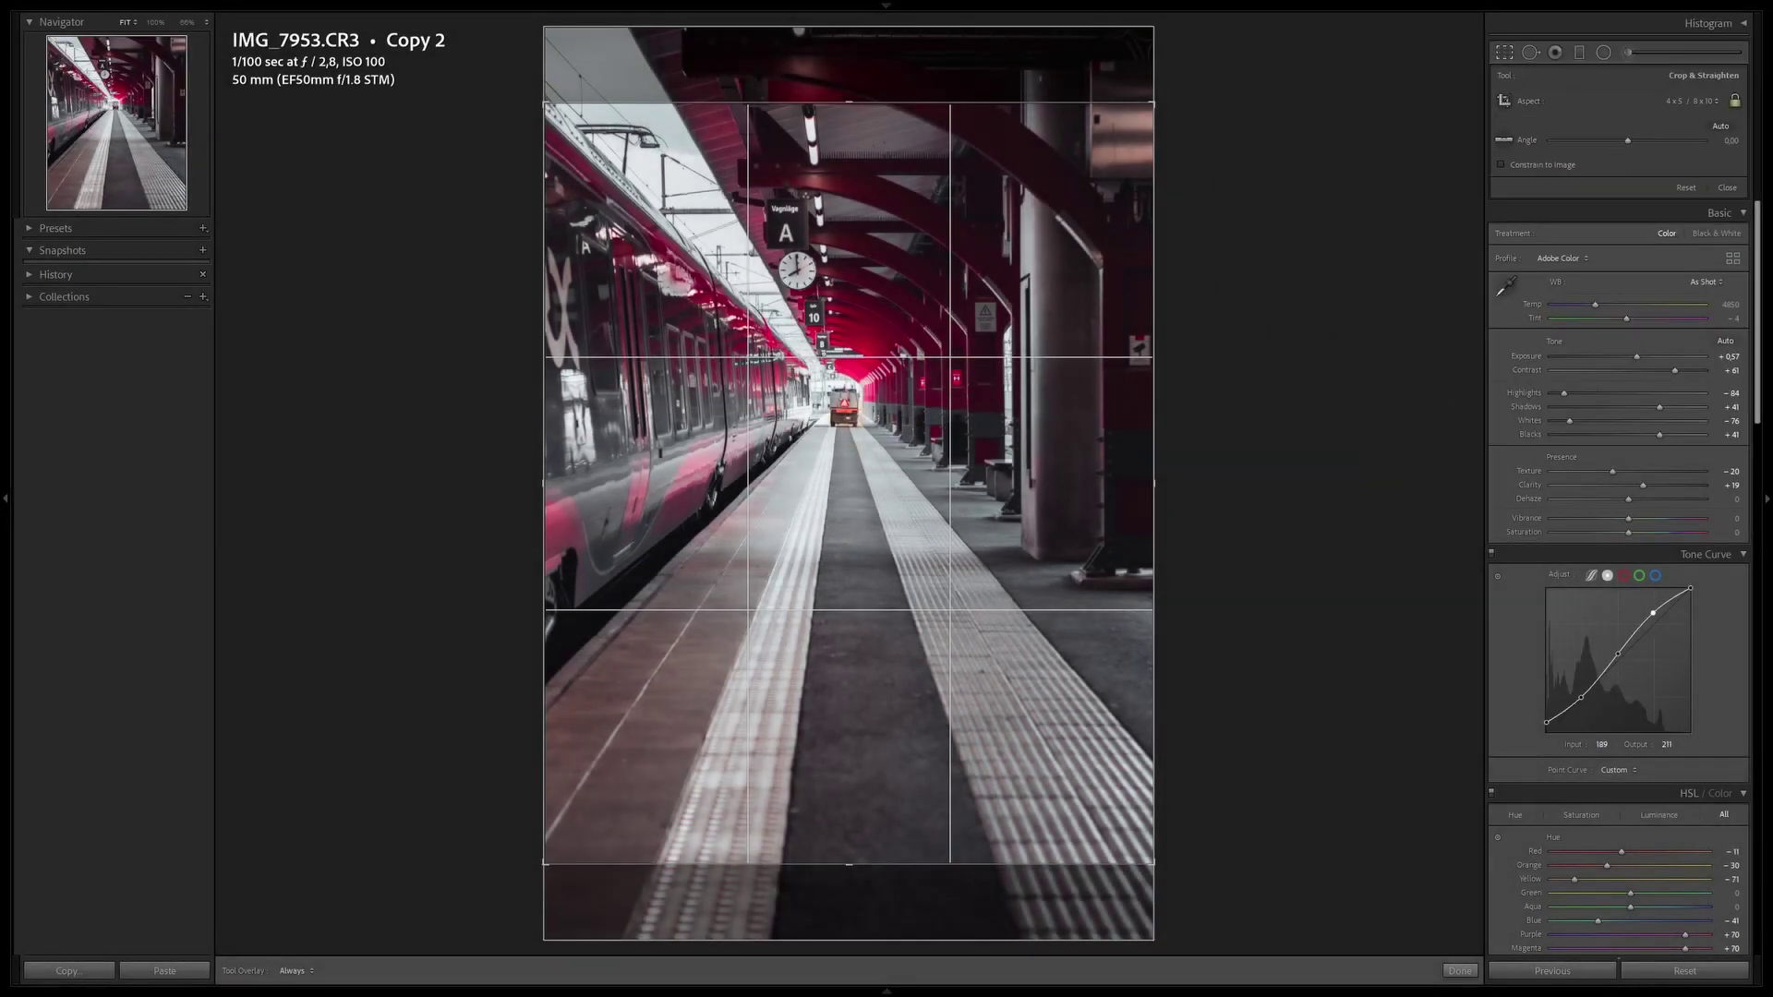
Step: Reposition the platform photo inside the crop frame to keep its upper part, and apply the crop
left_click_drag(855, 434, 857, 511)
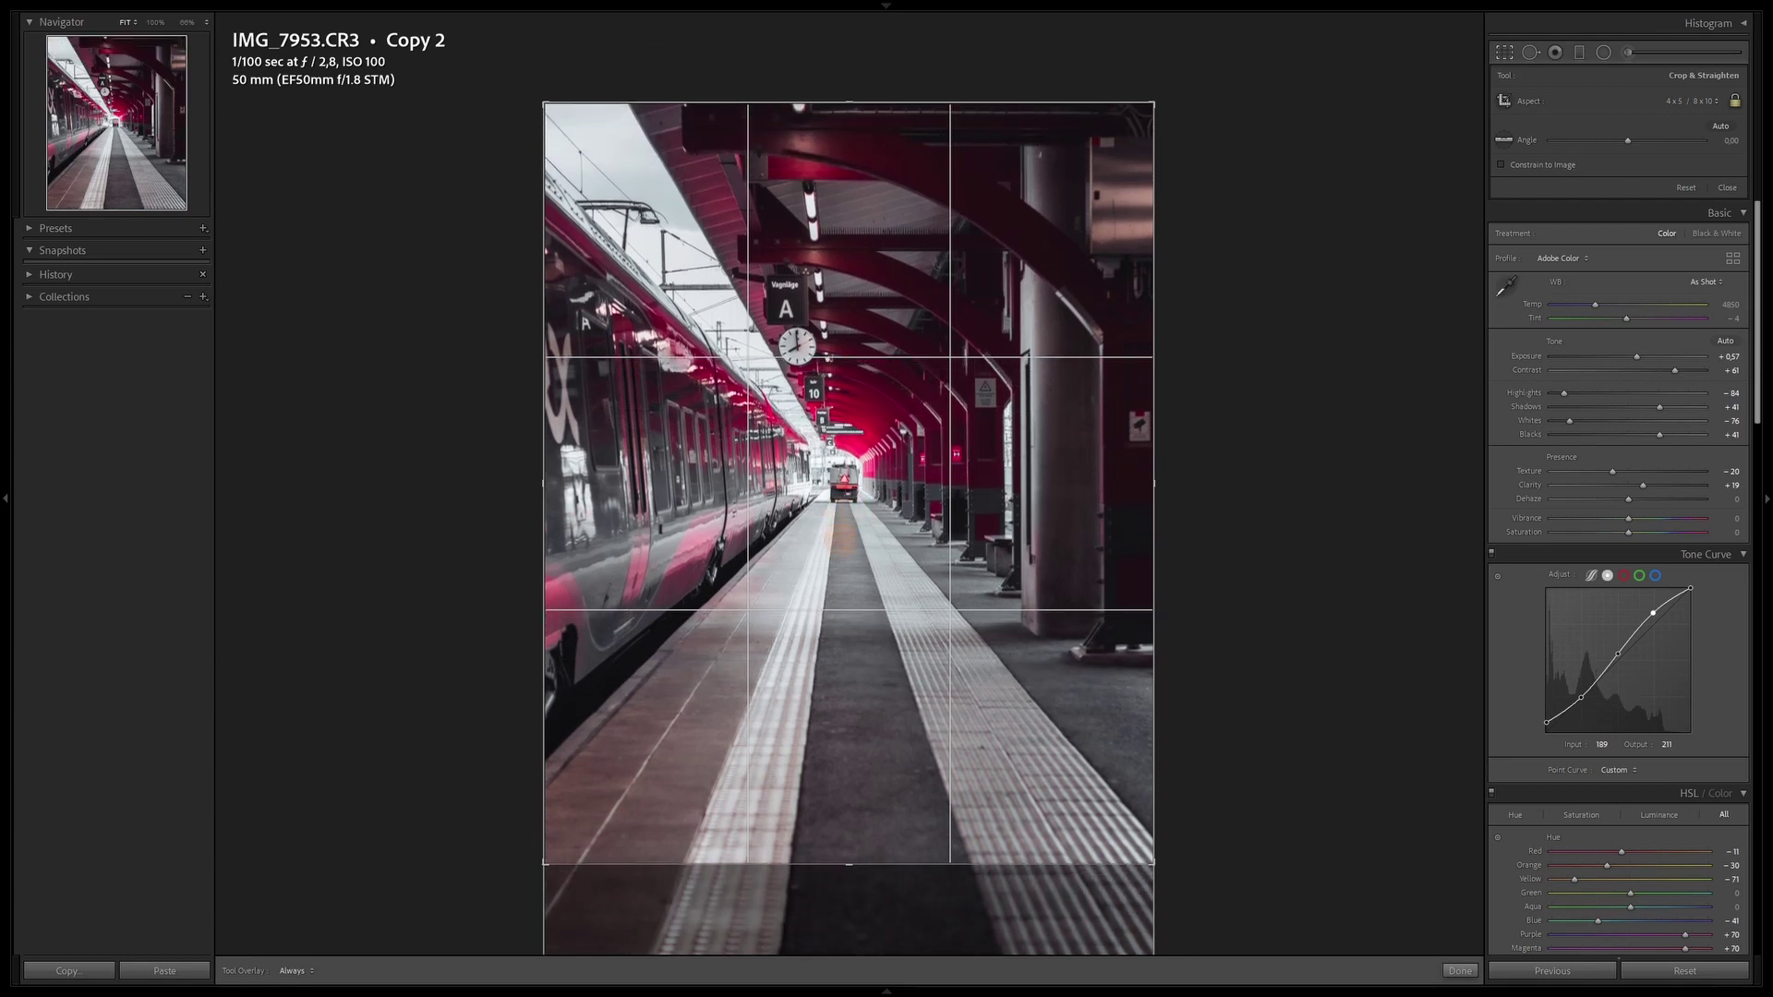
left_click(869, 725)
left_click(822, 499)
double_click(821, 511)
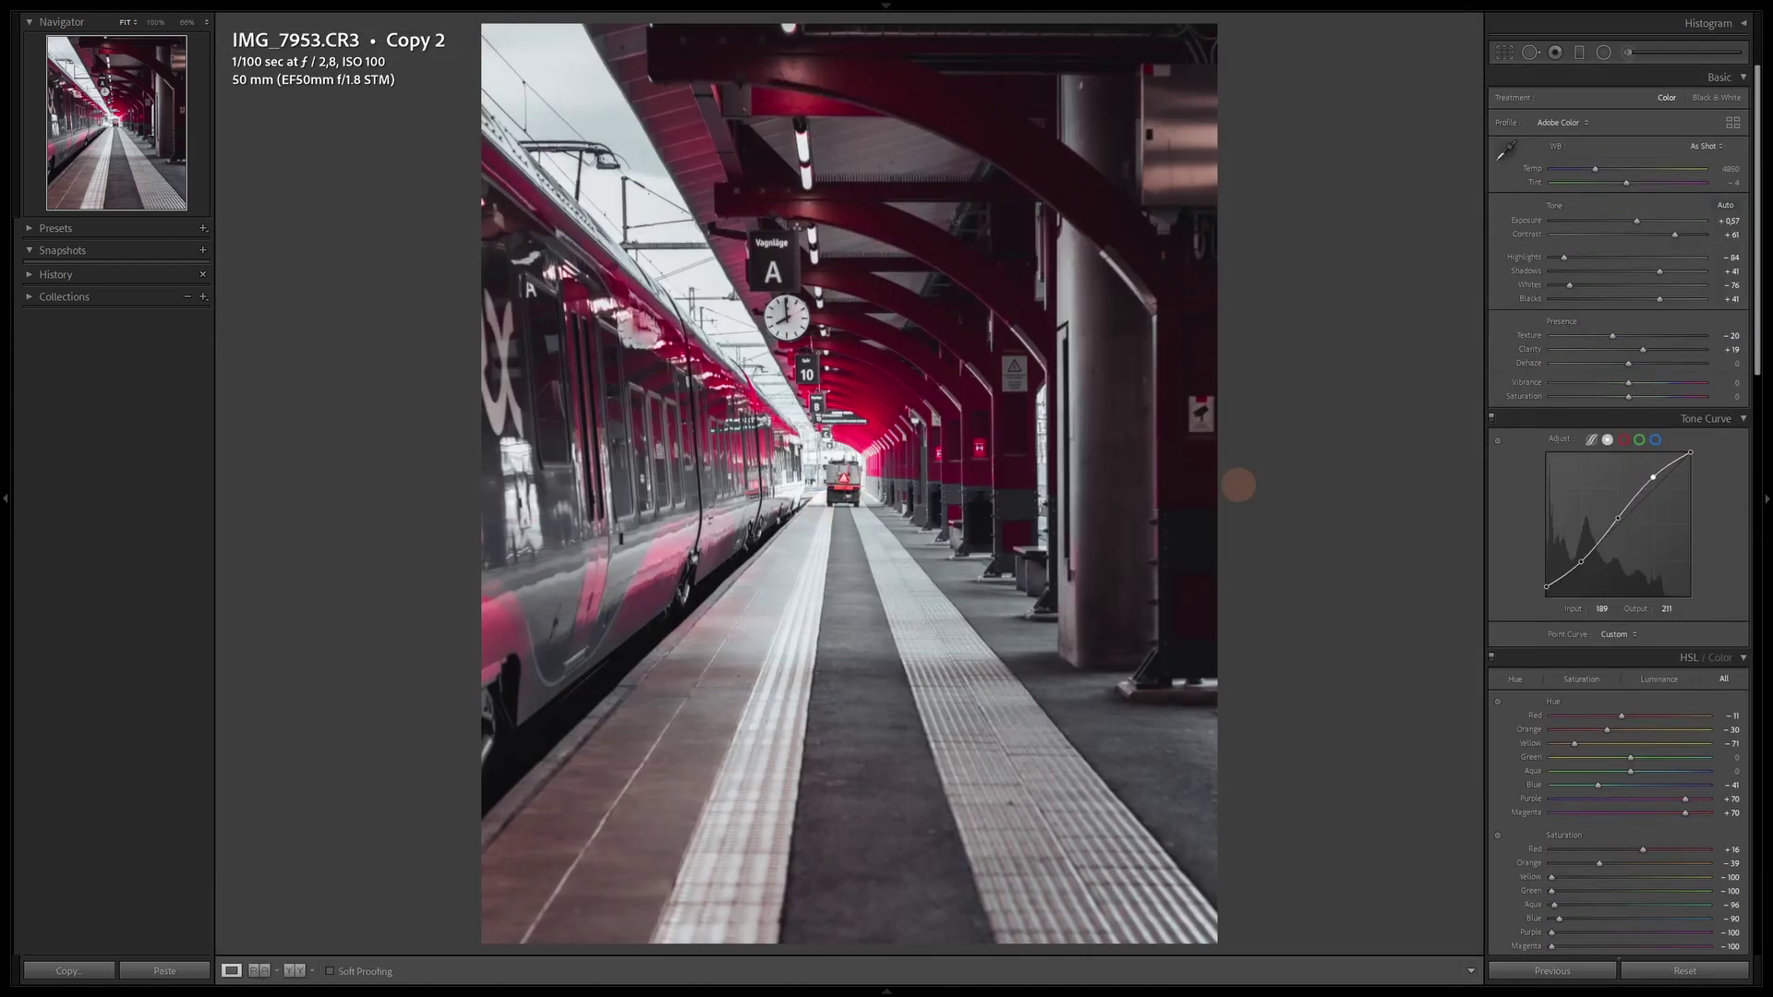
Step: Add a dark post-crop vignette with amount -37, midpoint 12, roundness +100 and feather 100
scroll(1569, 575, "down", 15)
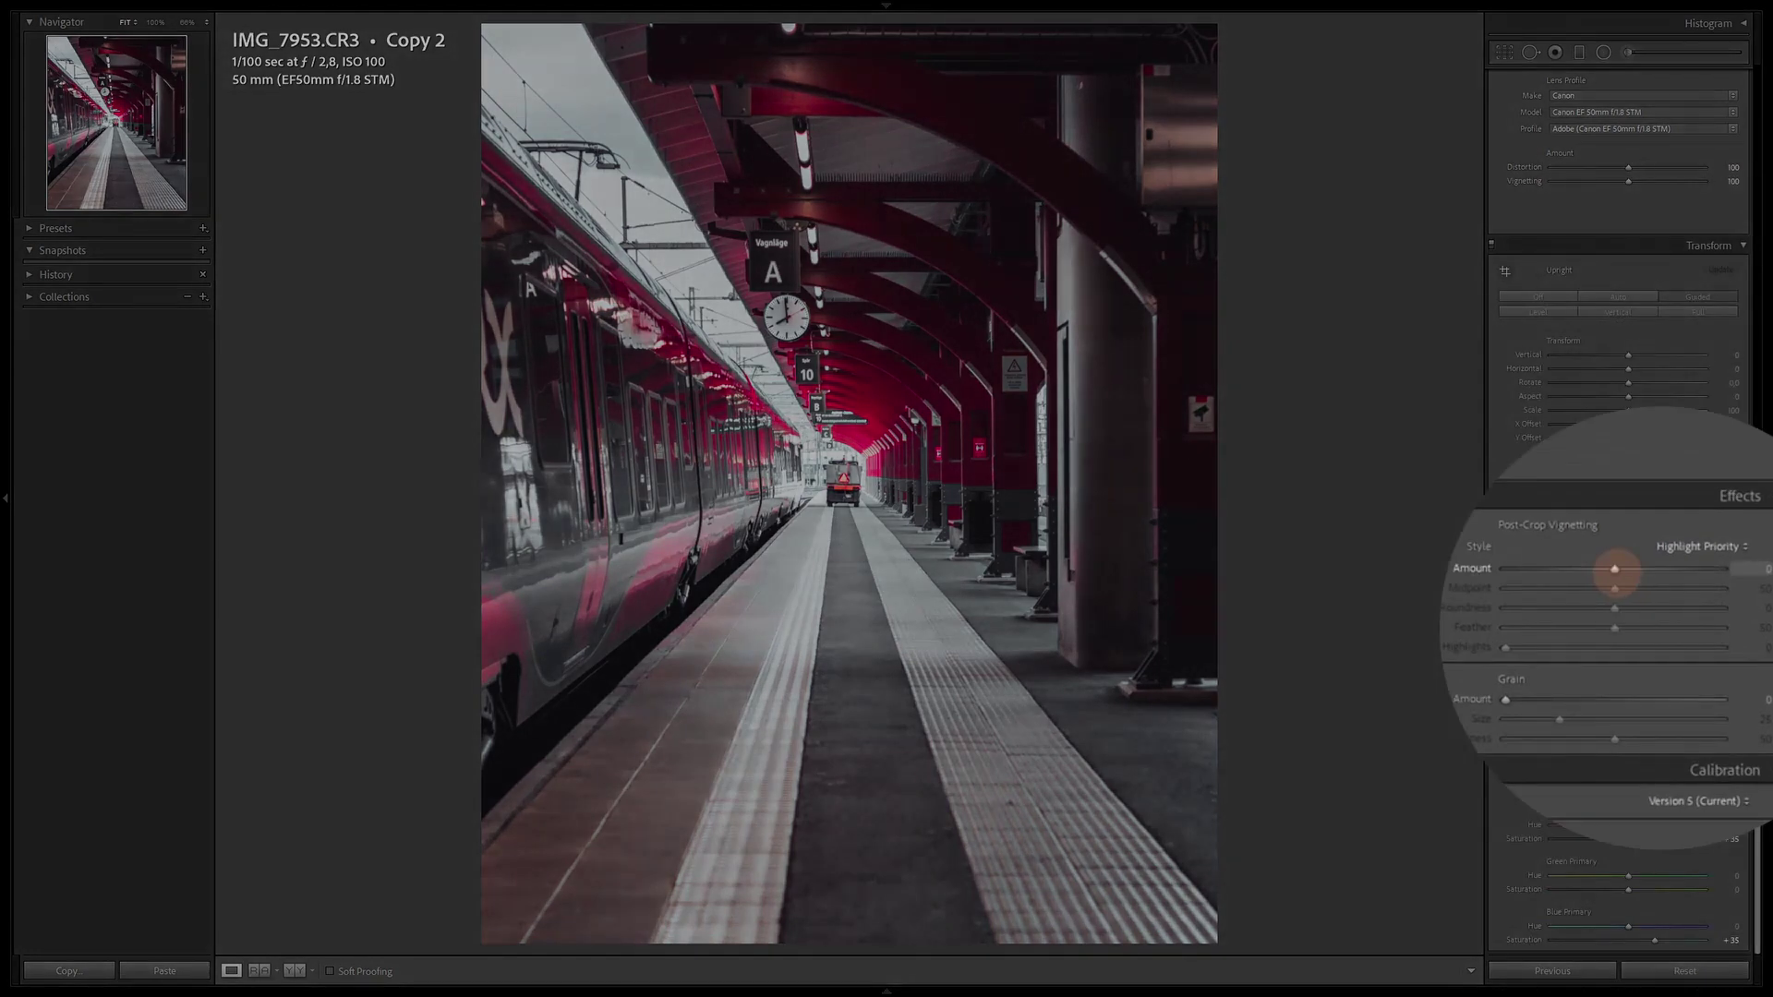
left_click_drag(1614, 570, 1531, 570)
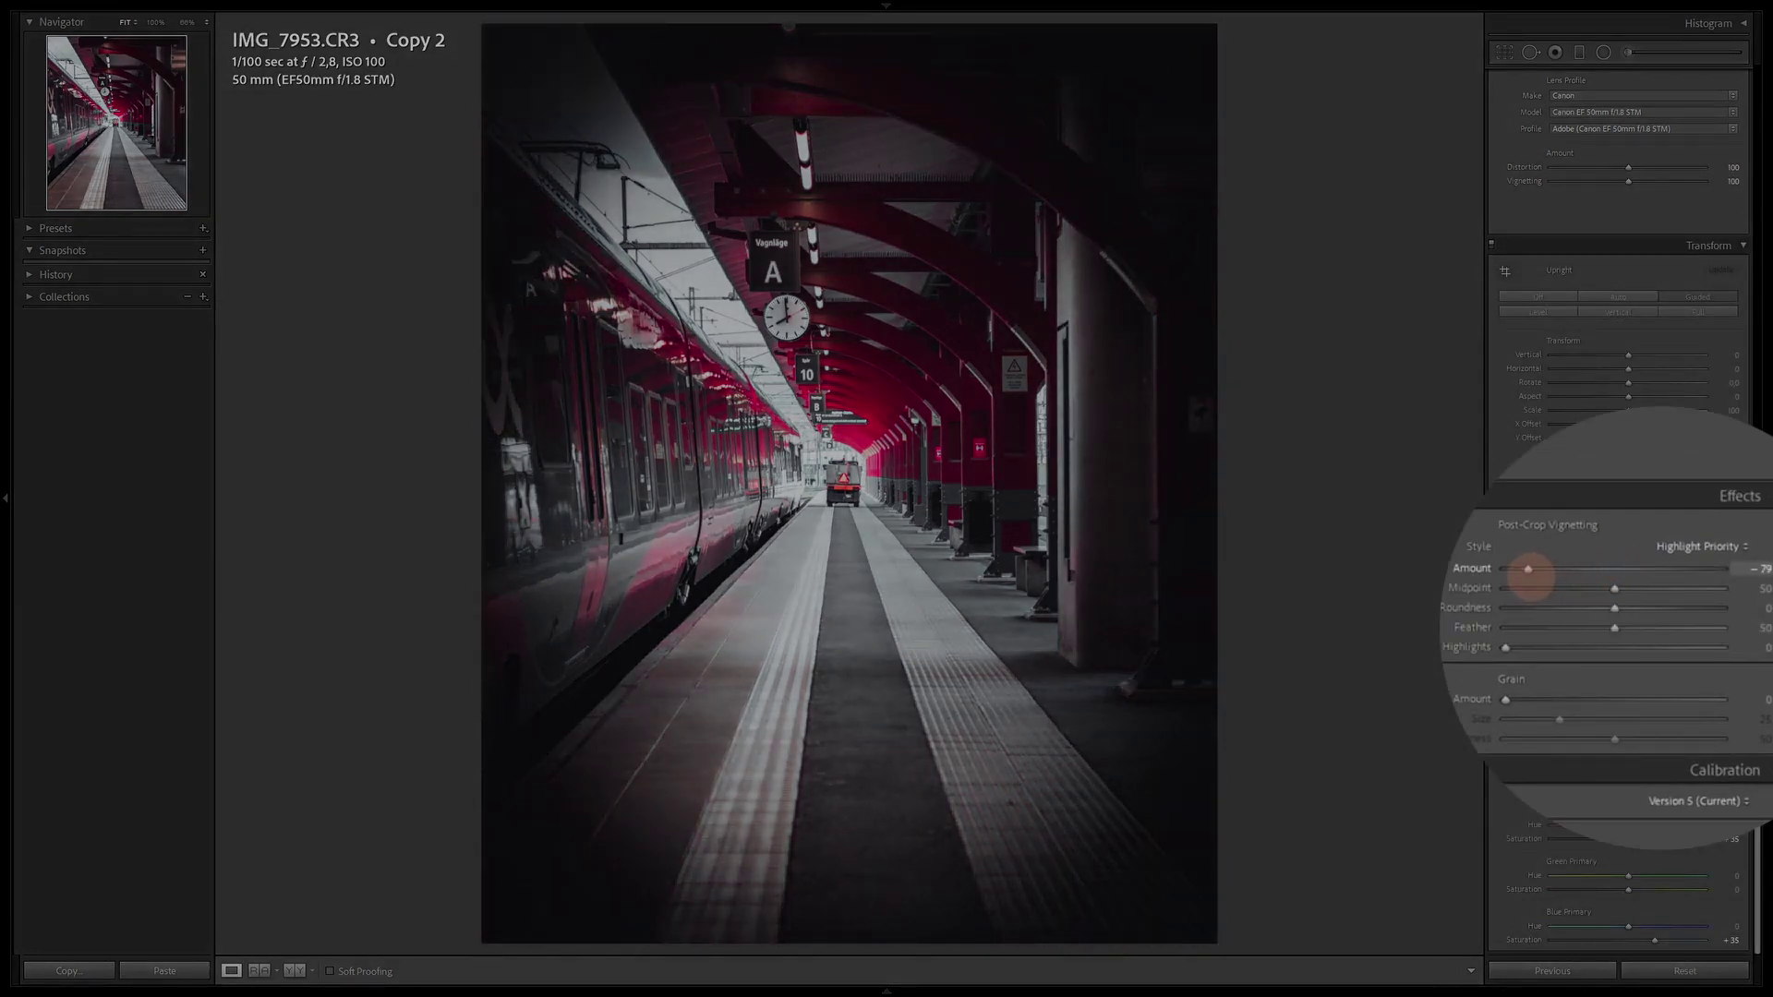
left_click_drag(1614, 588, 1528, 589)
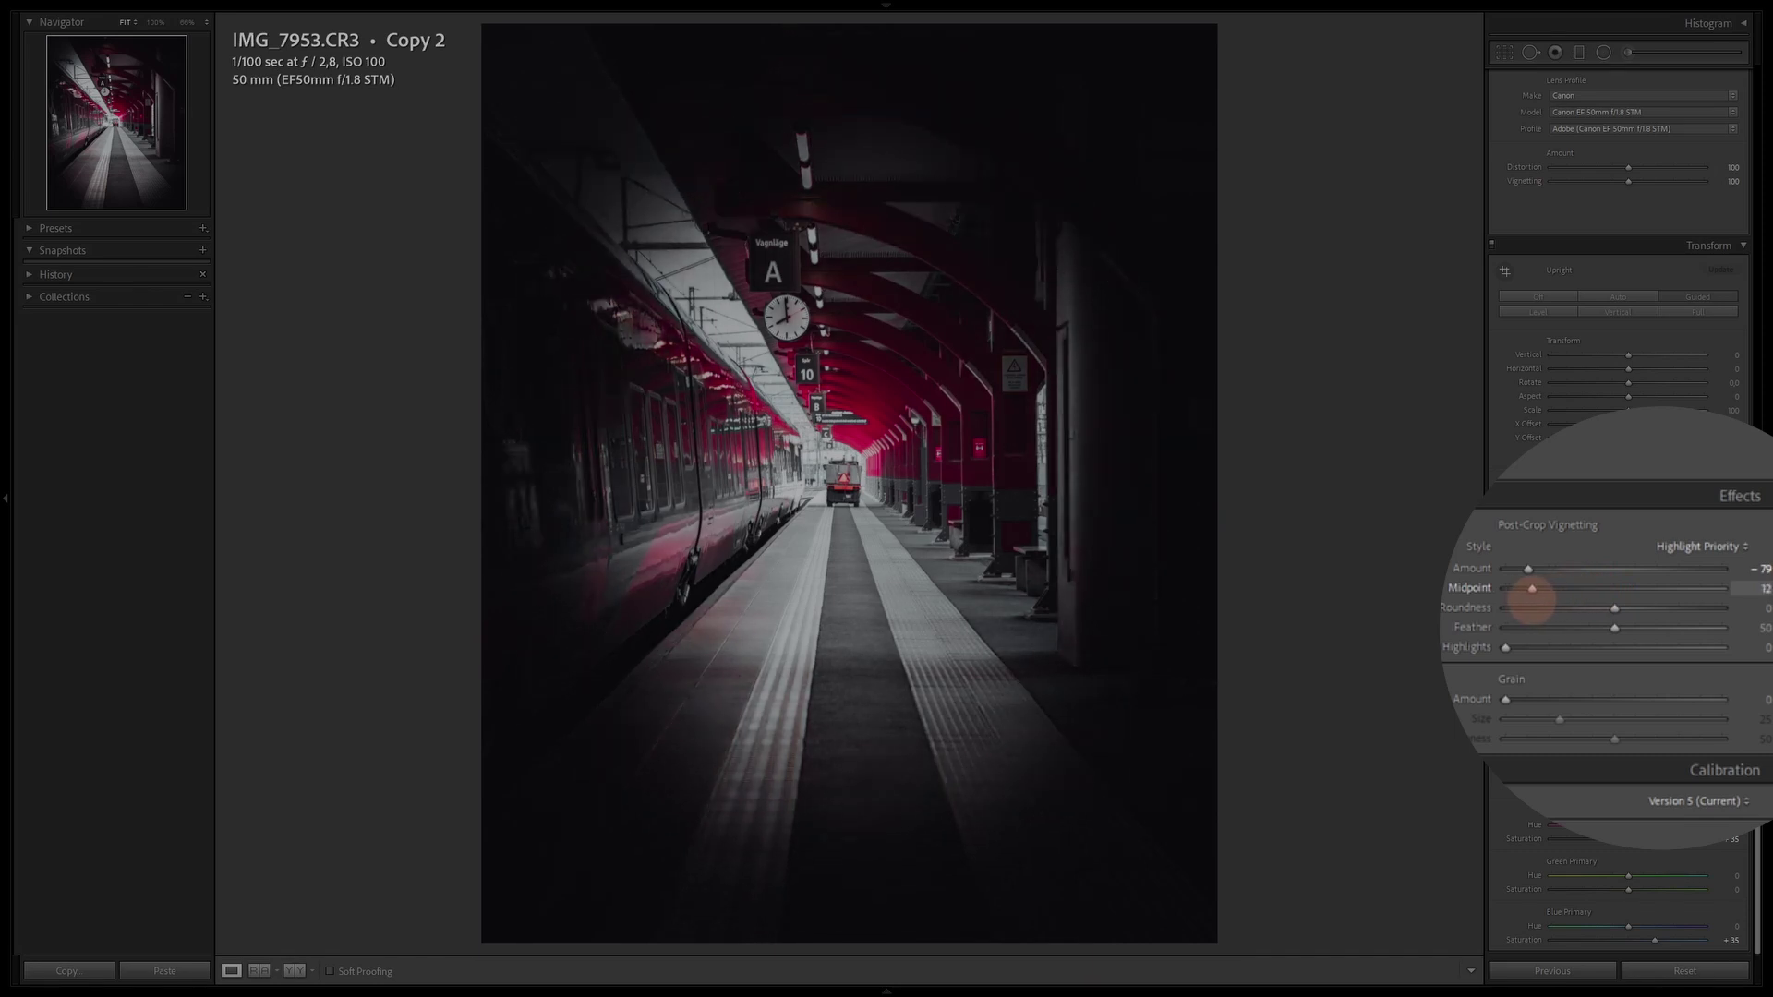
left_click_drag(1613, 608, 1722, 628)
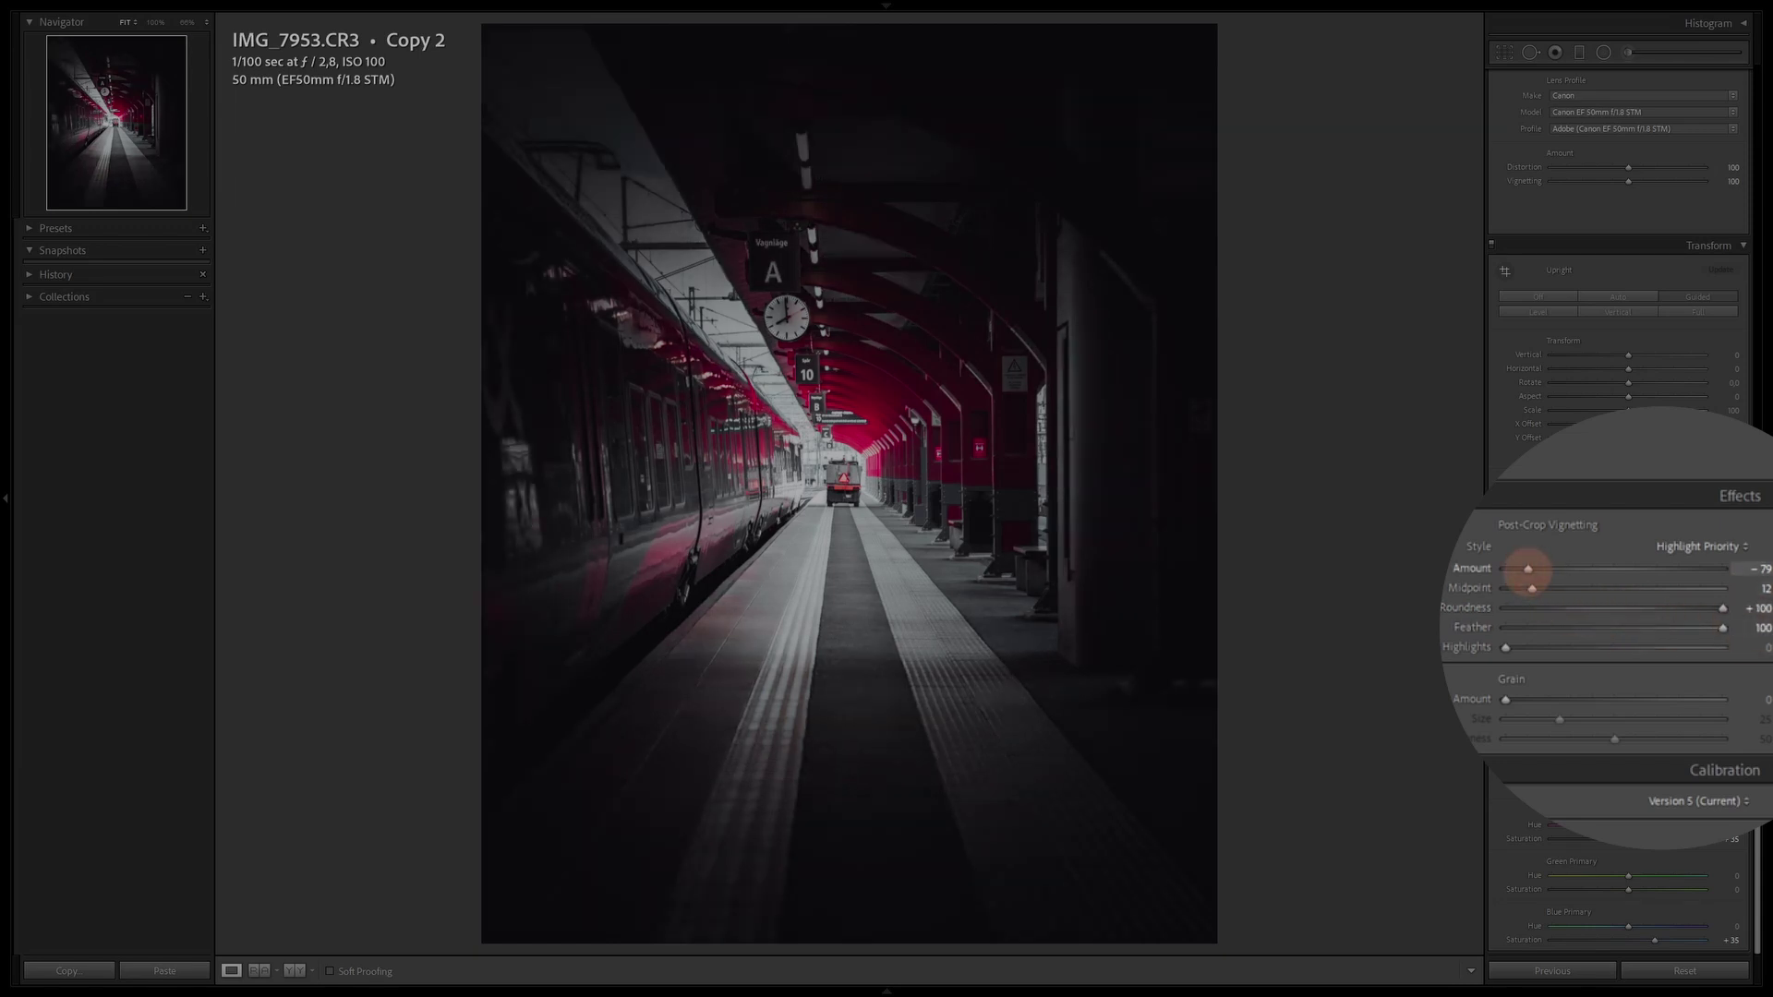
left_click_drag(1567, 585, 1599, 587)
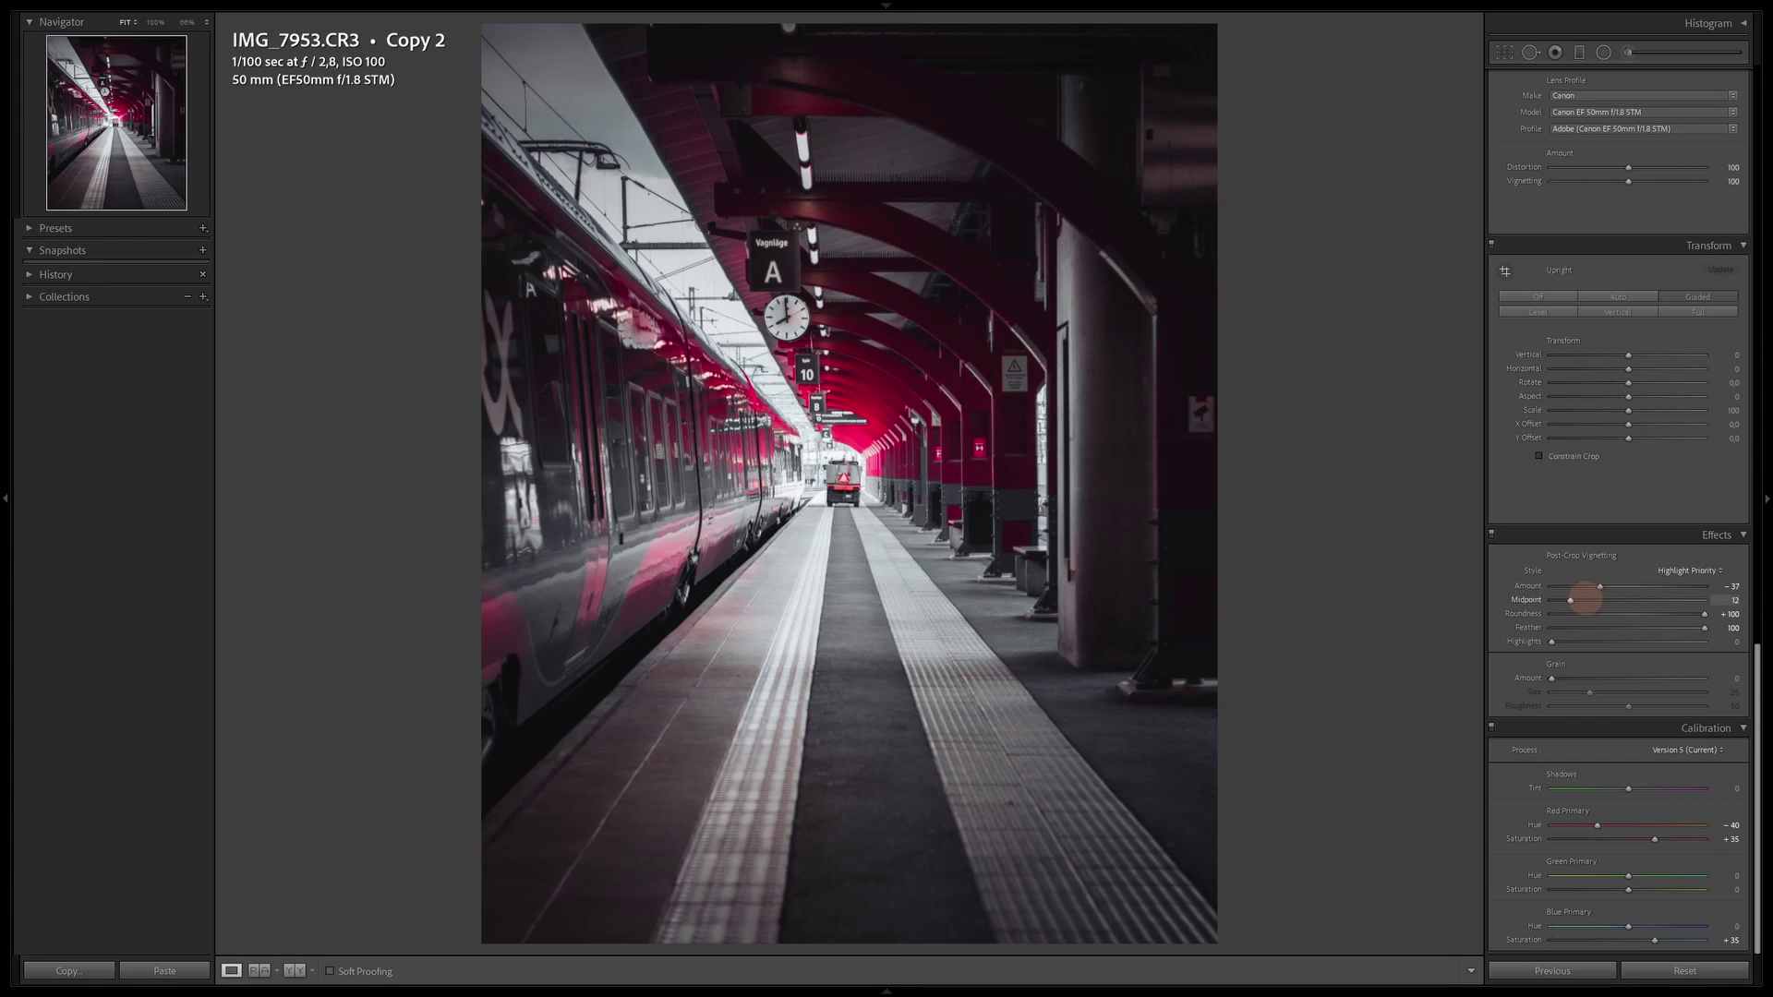
Step: Set the sharpening masking to 62 and amount to 120, and the luminance noise reduction to 20
scroll(1595, 614, "up", 10)
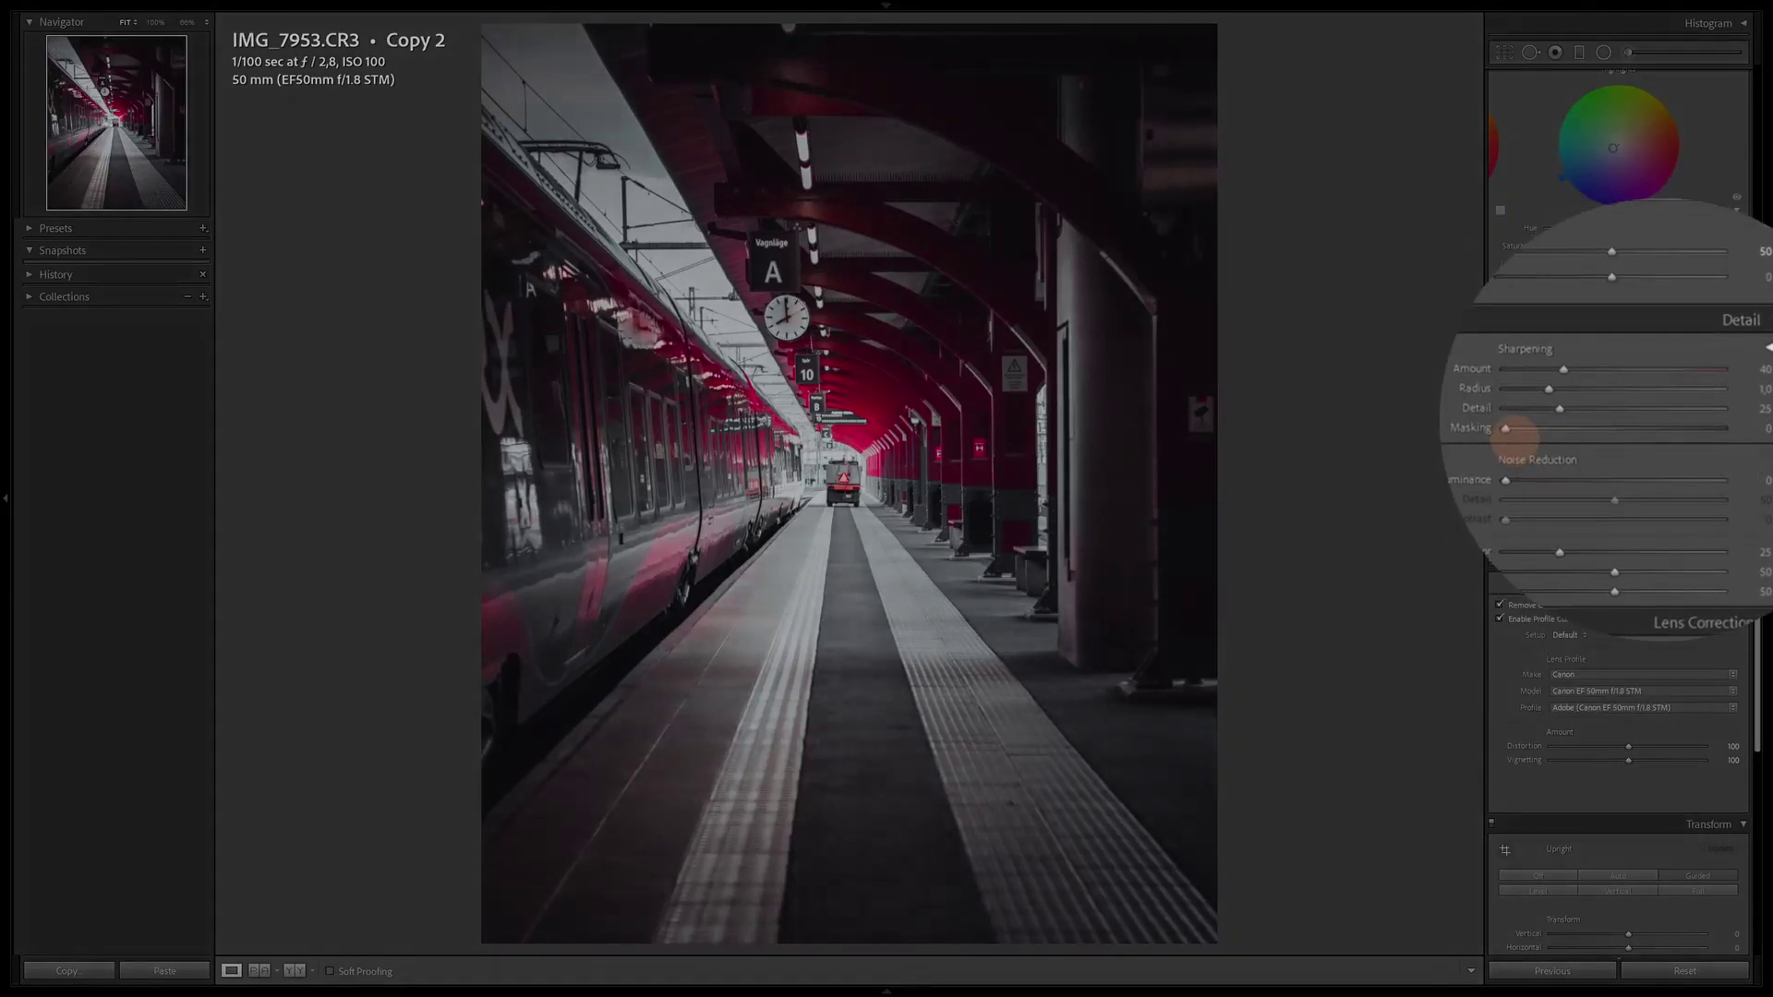
left_click_drag(1505, 427, 1639, 435)
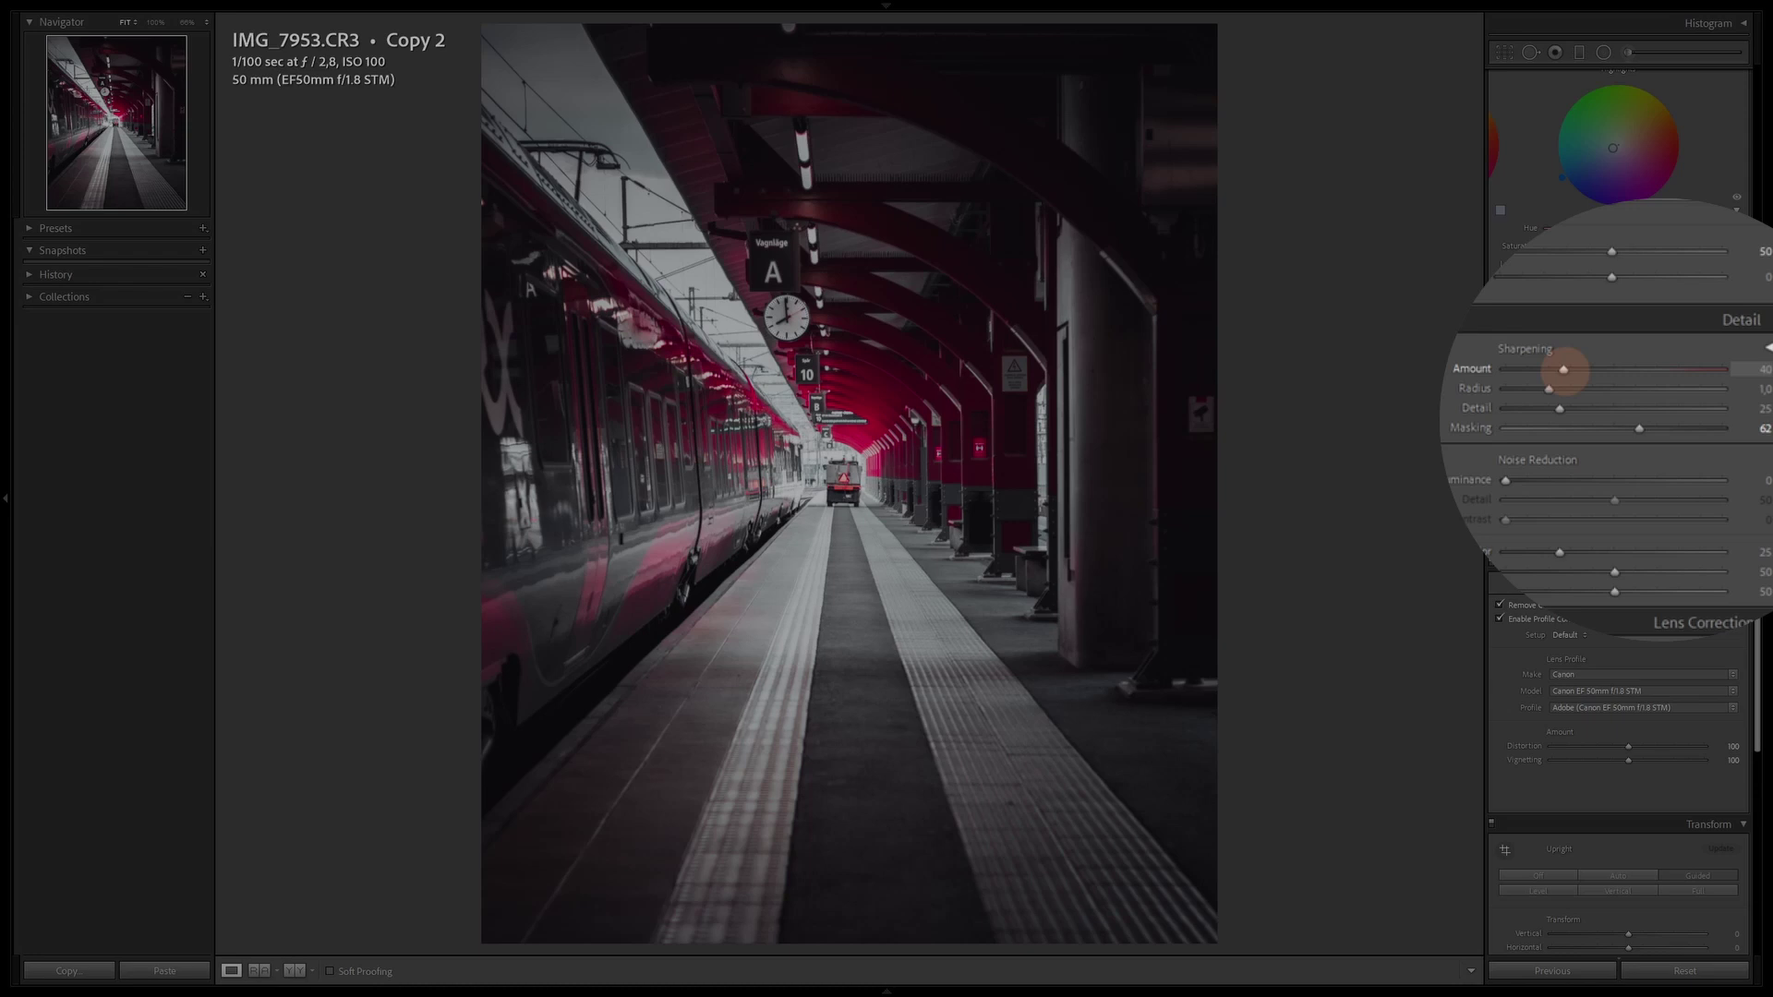
left_click_drag(1563, 370, 1671, 369)
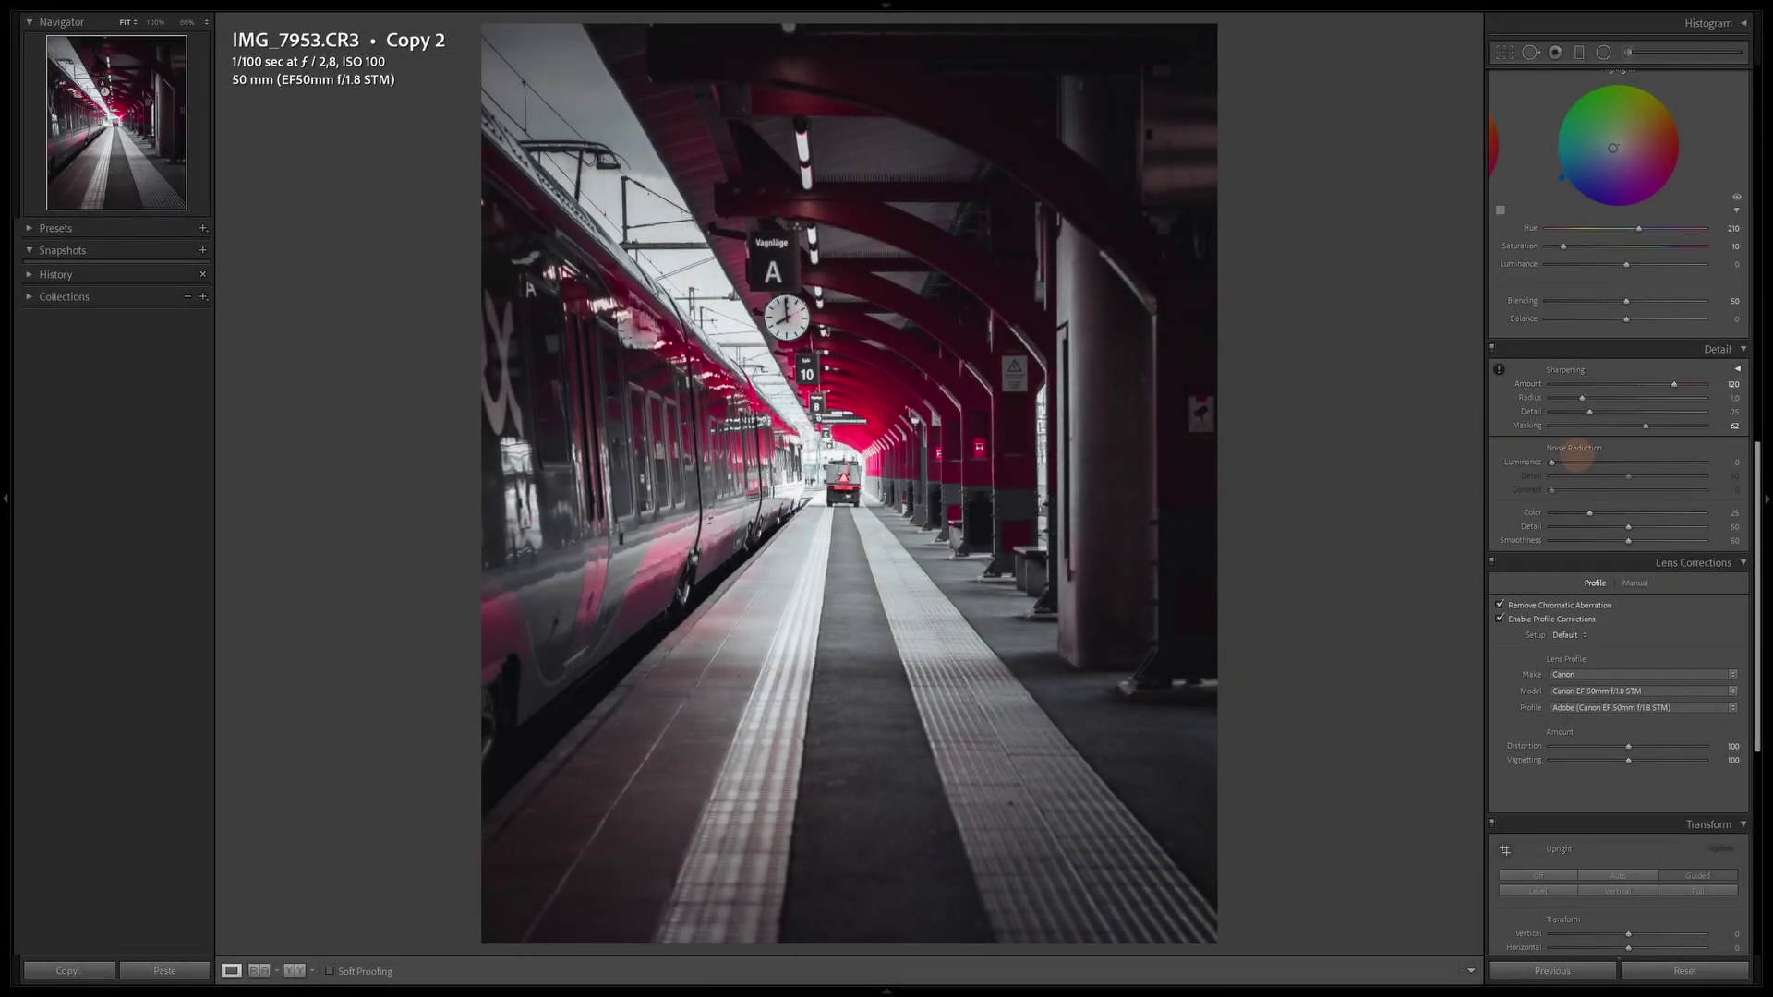
left_click_drag(1553, 464, 1575, 464)
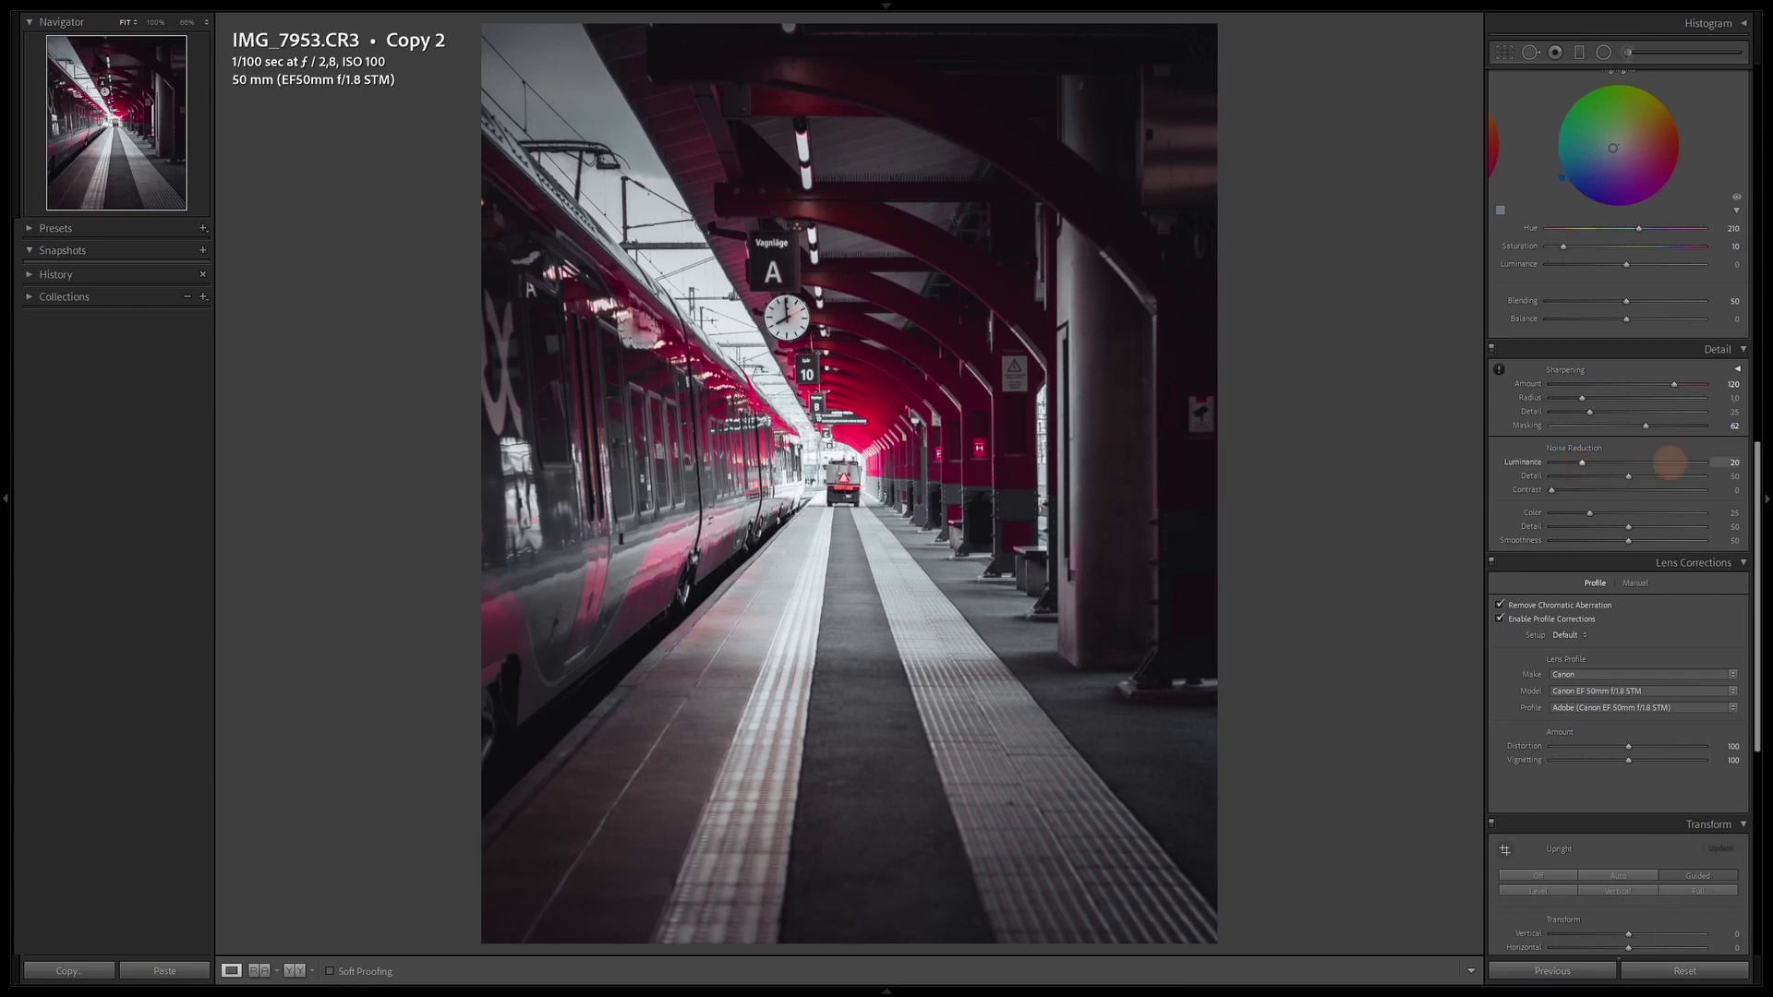
Step: Set the vibrance to +20 and reduce the overall saturation of the platform photo
scroll(1670, 462, "up", 15)
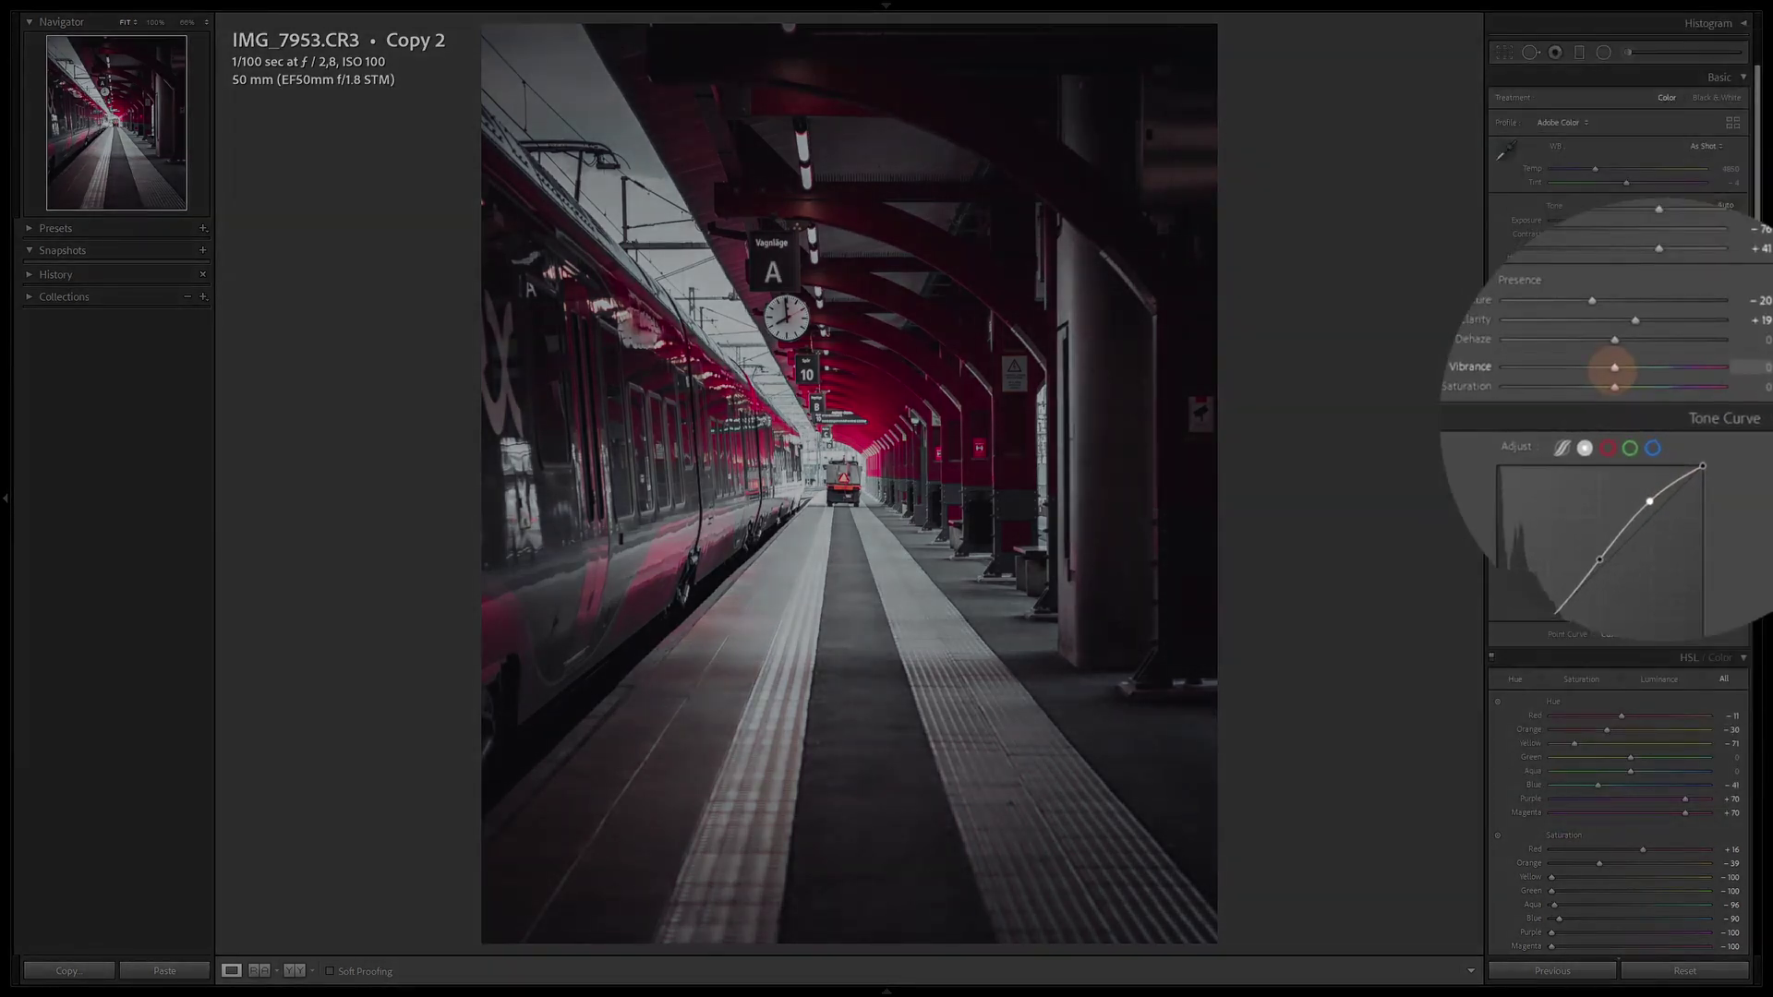
left_click_drag(1614, 366, 1627, 368)
left_click_drag(1637, 369, 1634, 368)
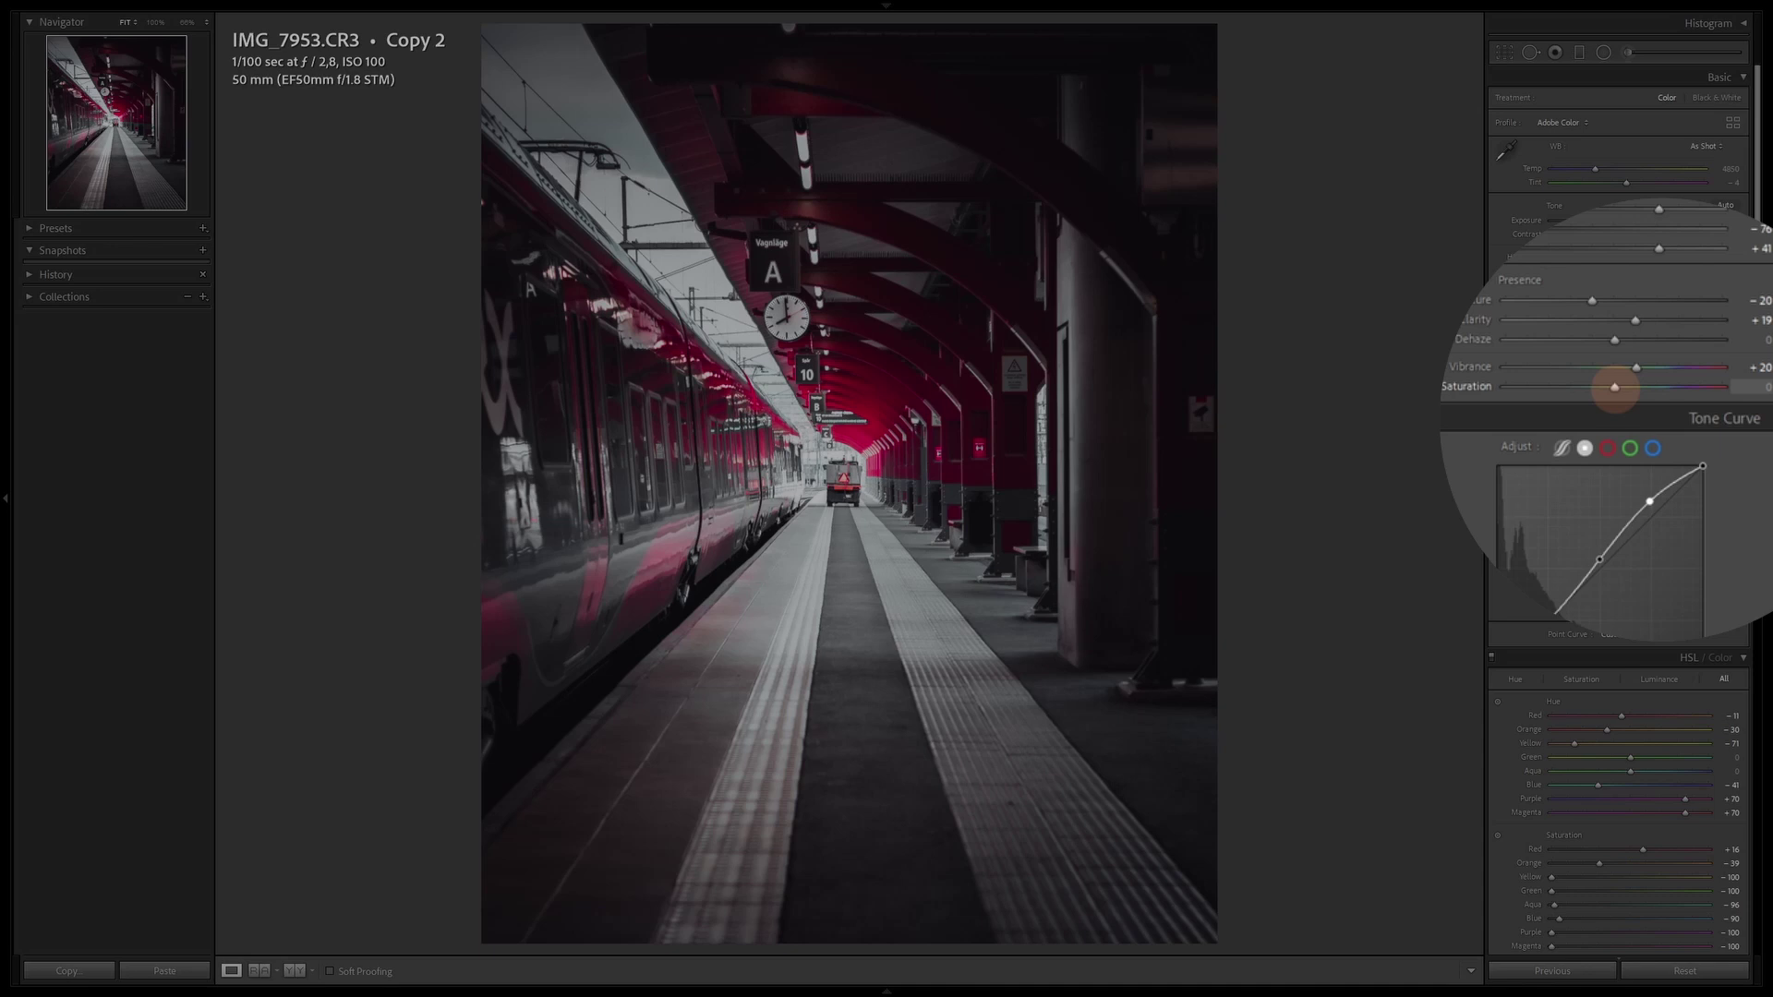
left_click_drag(1615, 387, 1496, 406)
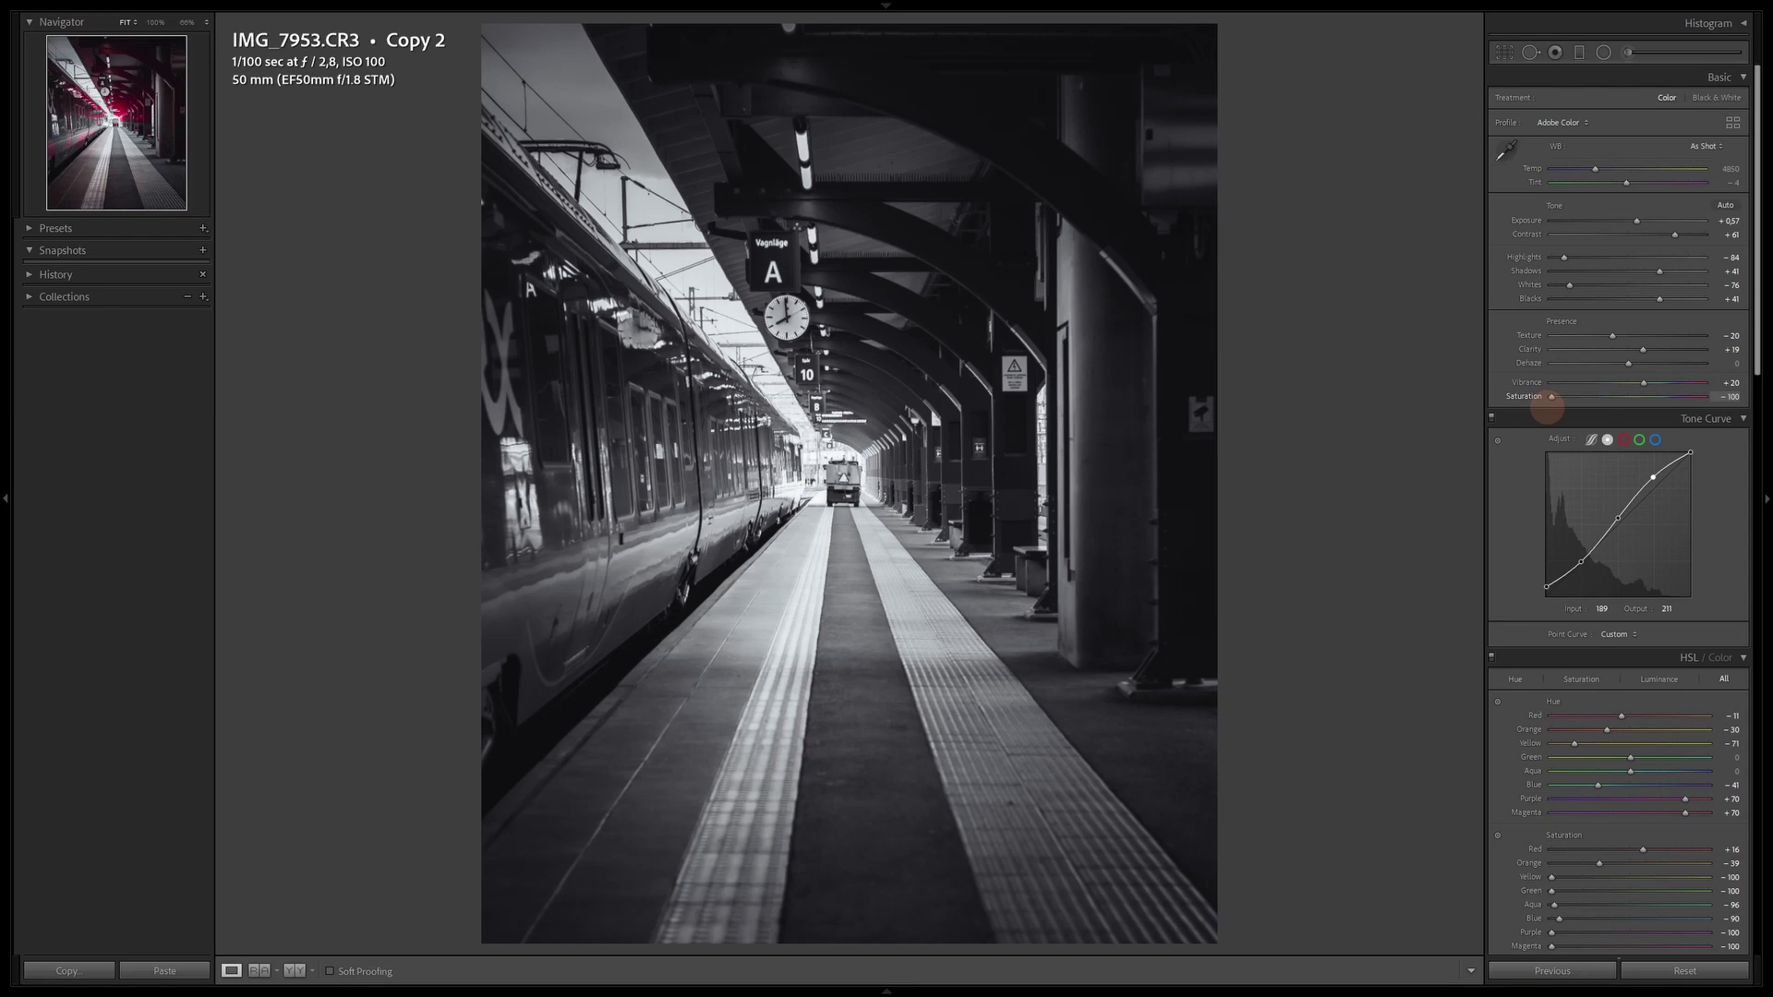
left_click_drag(1550, 407, 1608, 408)
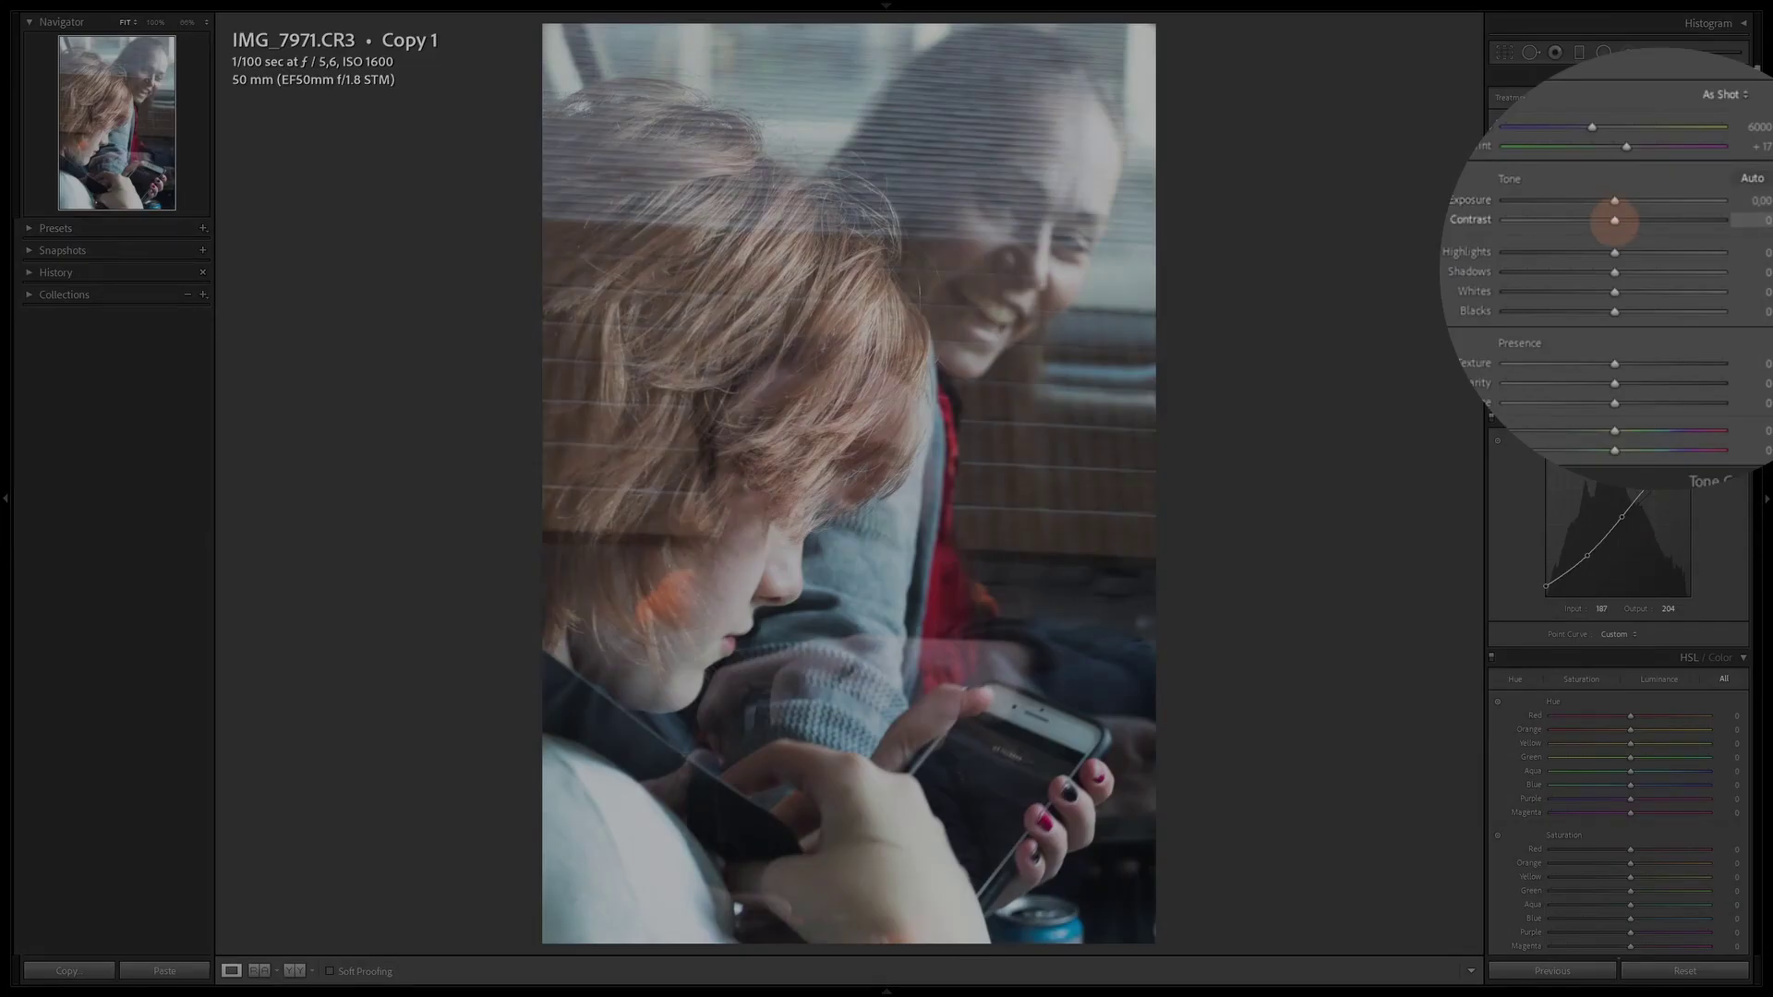
Step: Set contrast +41, highlights -48, shadows +30, whites -50, blacks +30 and clarity +26 on IMG_7971, and lower its texture
left_click_drag(1617, 234, 1658, 220)
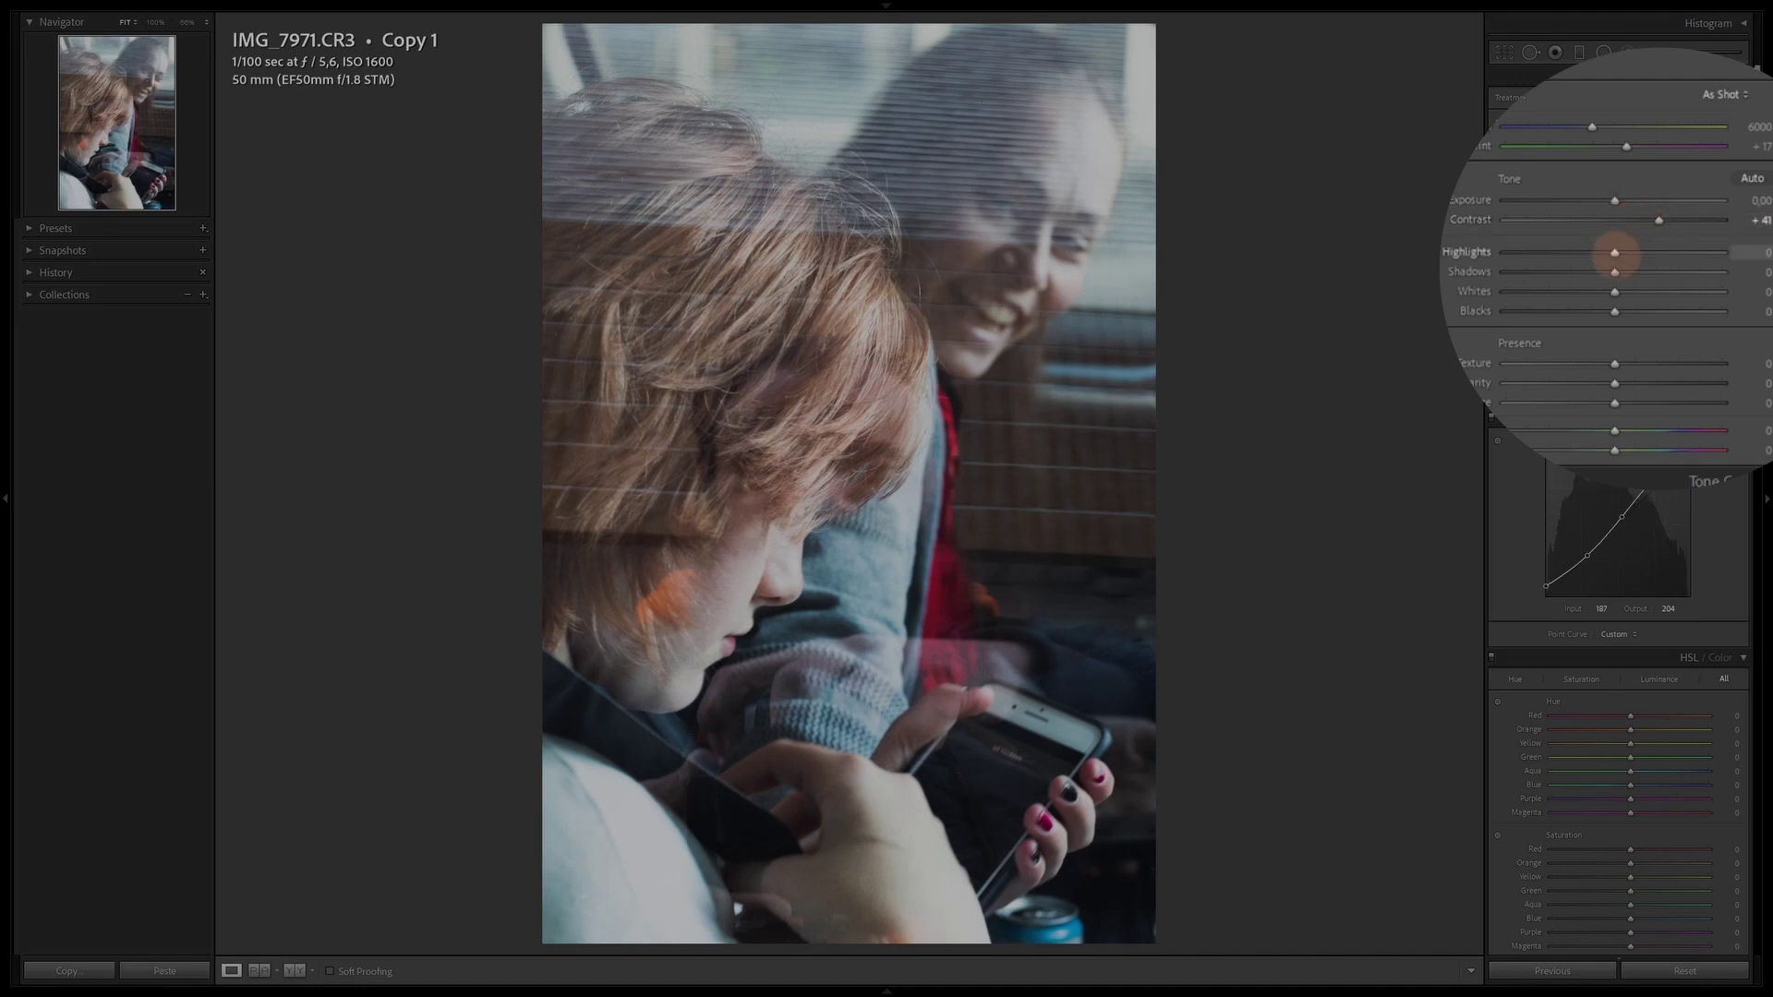
left_click_drag(1615, 252, 1564, 252)
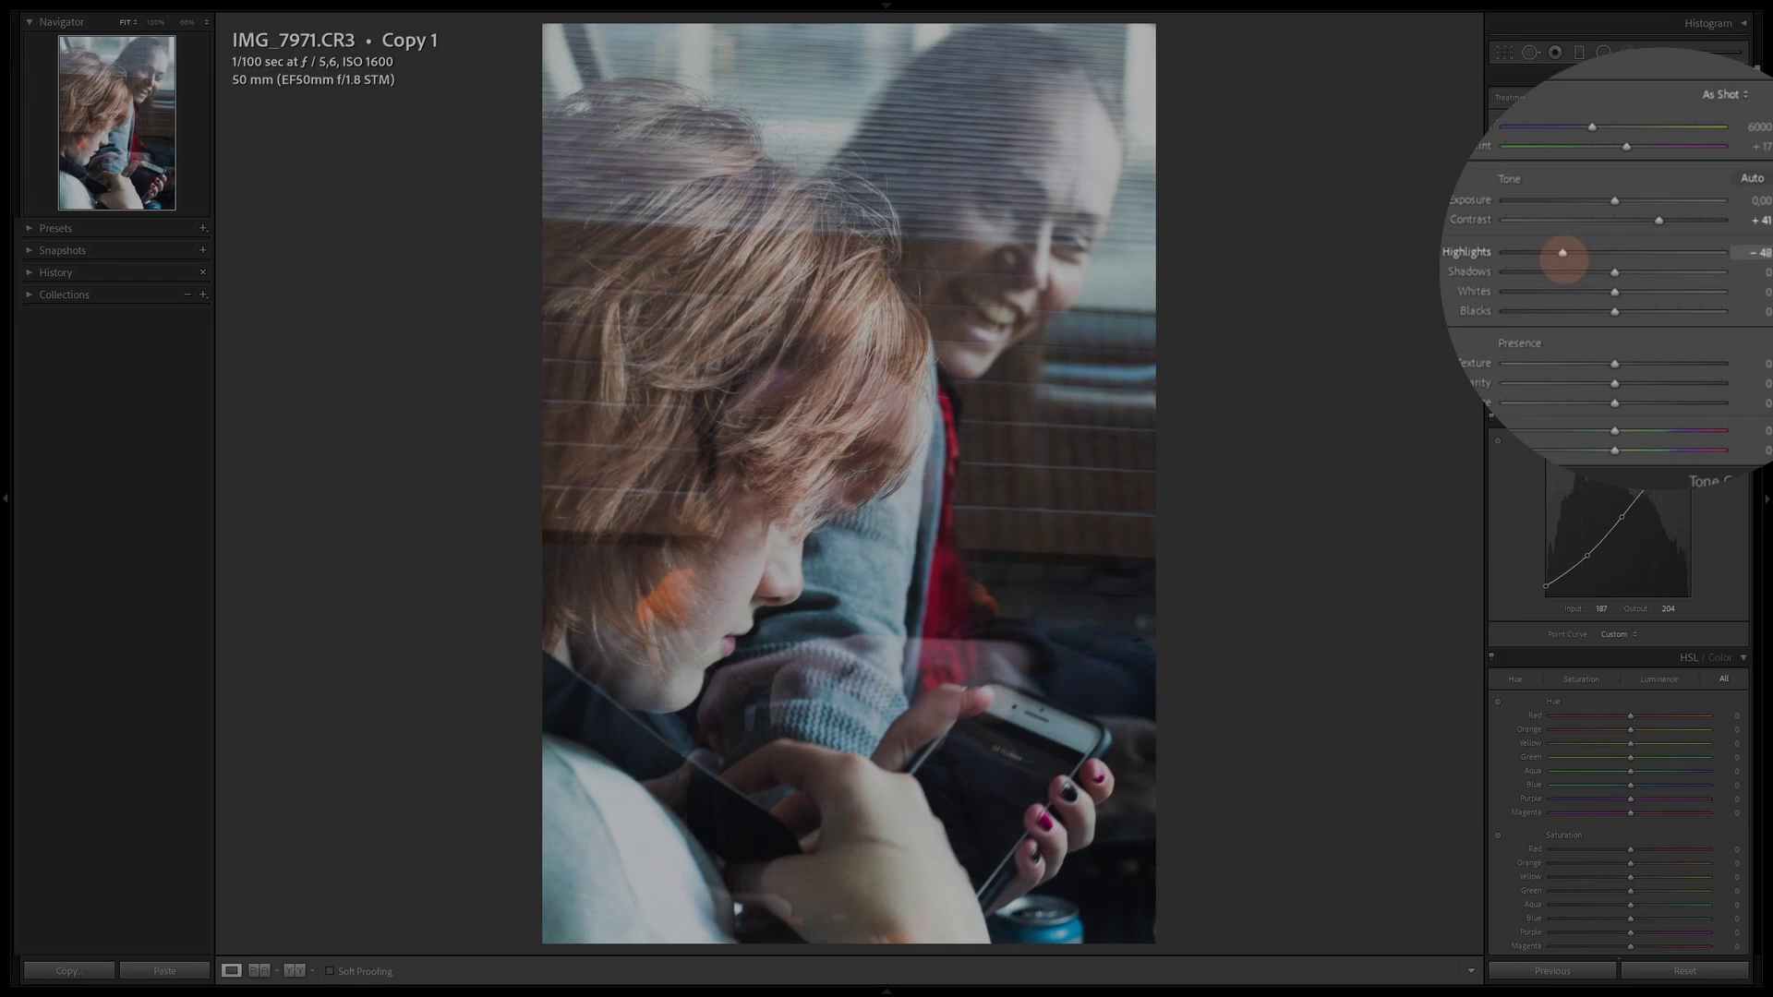
left_click_drag(1615, 292, 1636, 349)
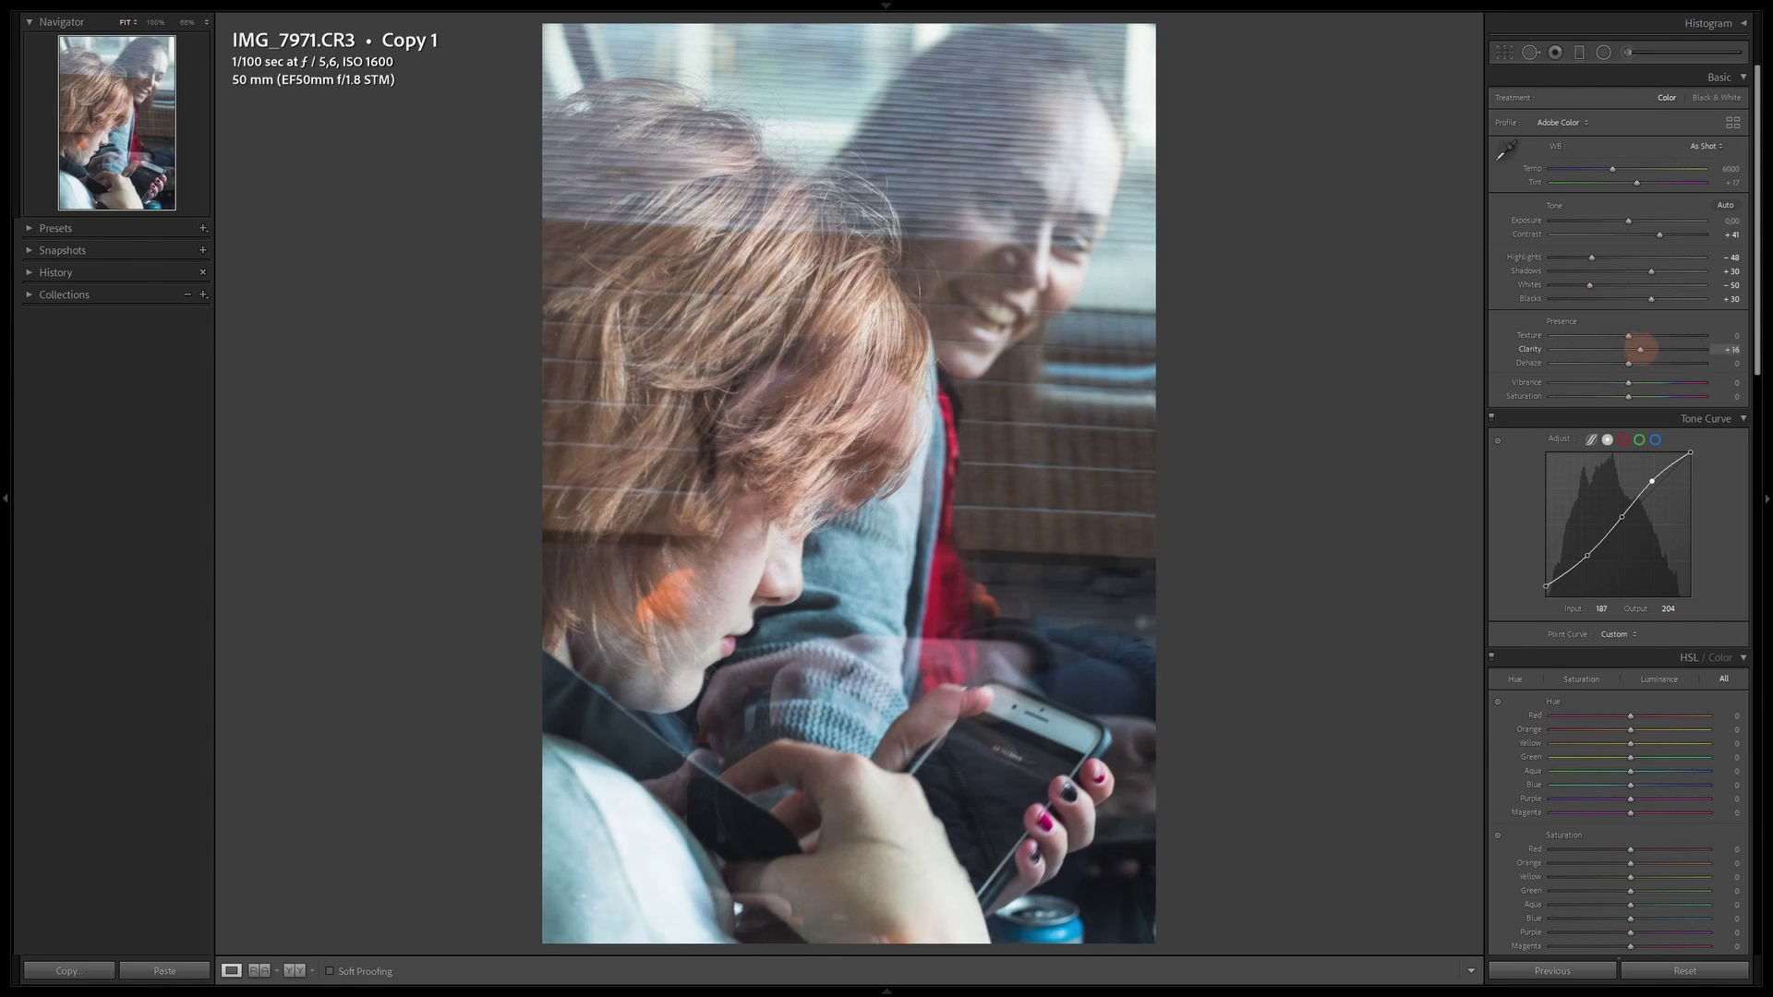
left_click(1629, 336)
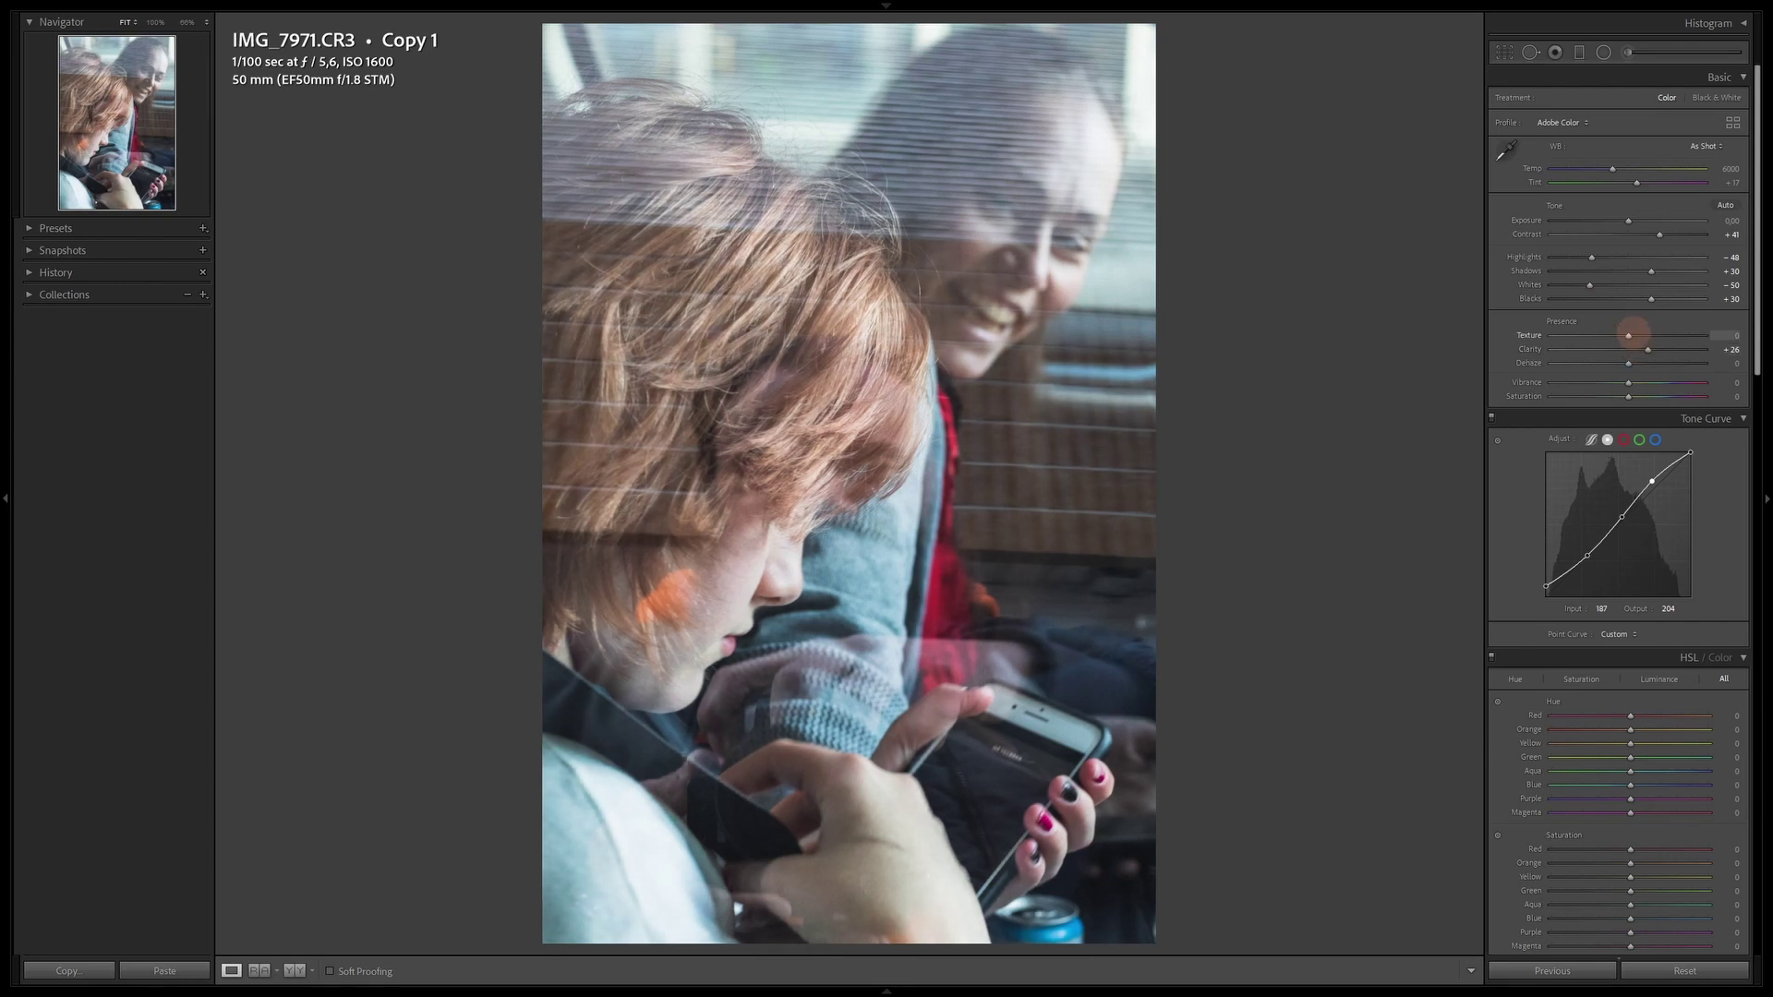
left_click_drag(1629, 335, 1617, 335)
Step: Set the calibration's blue primary saturation to +30 and hue to -34
scroll(1607, 637, "down", 15)
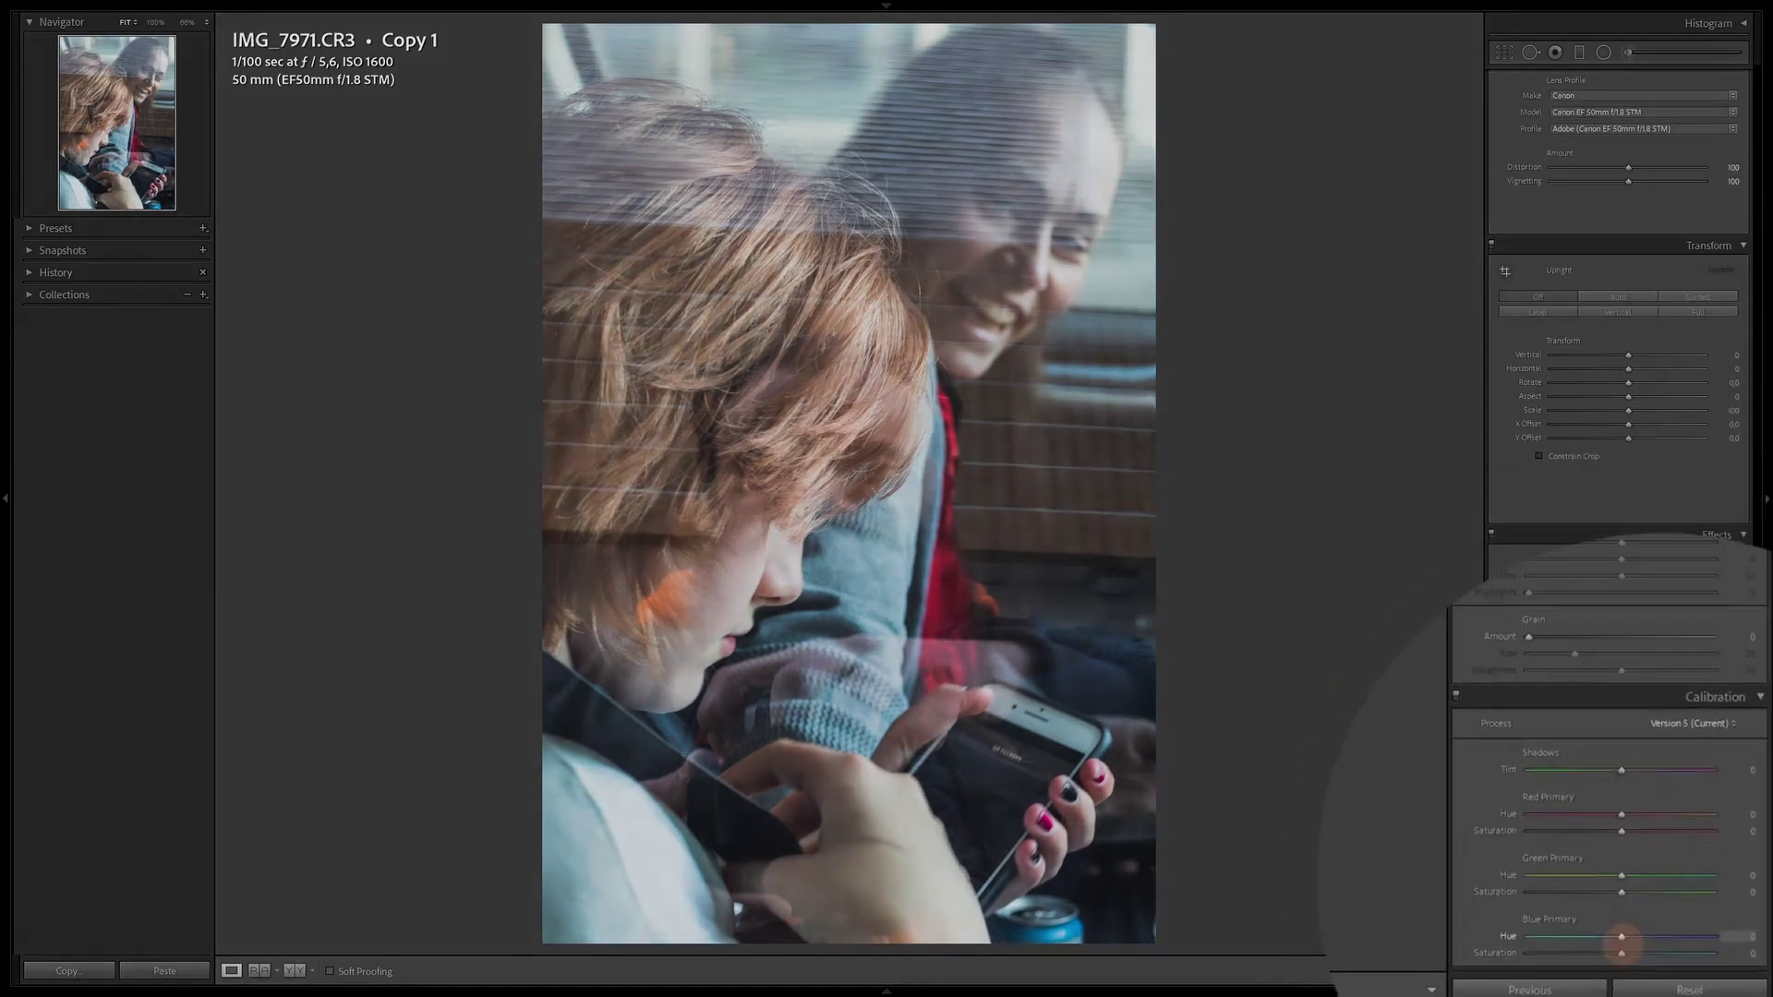
left_click_drag(1621, 952, 1637, 952)
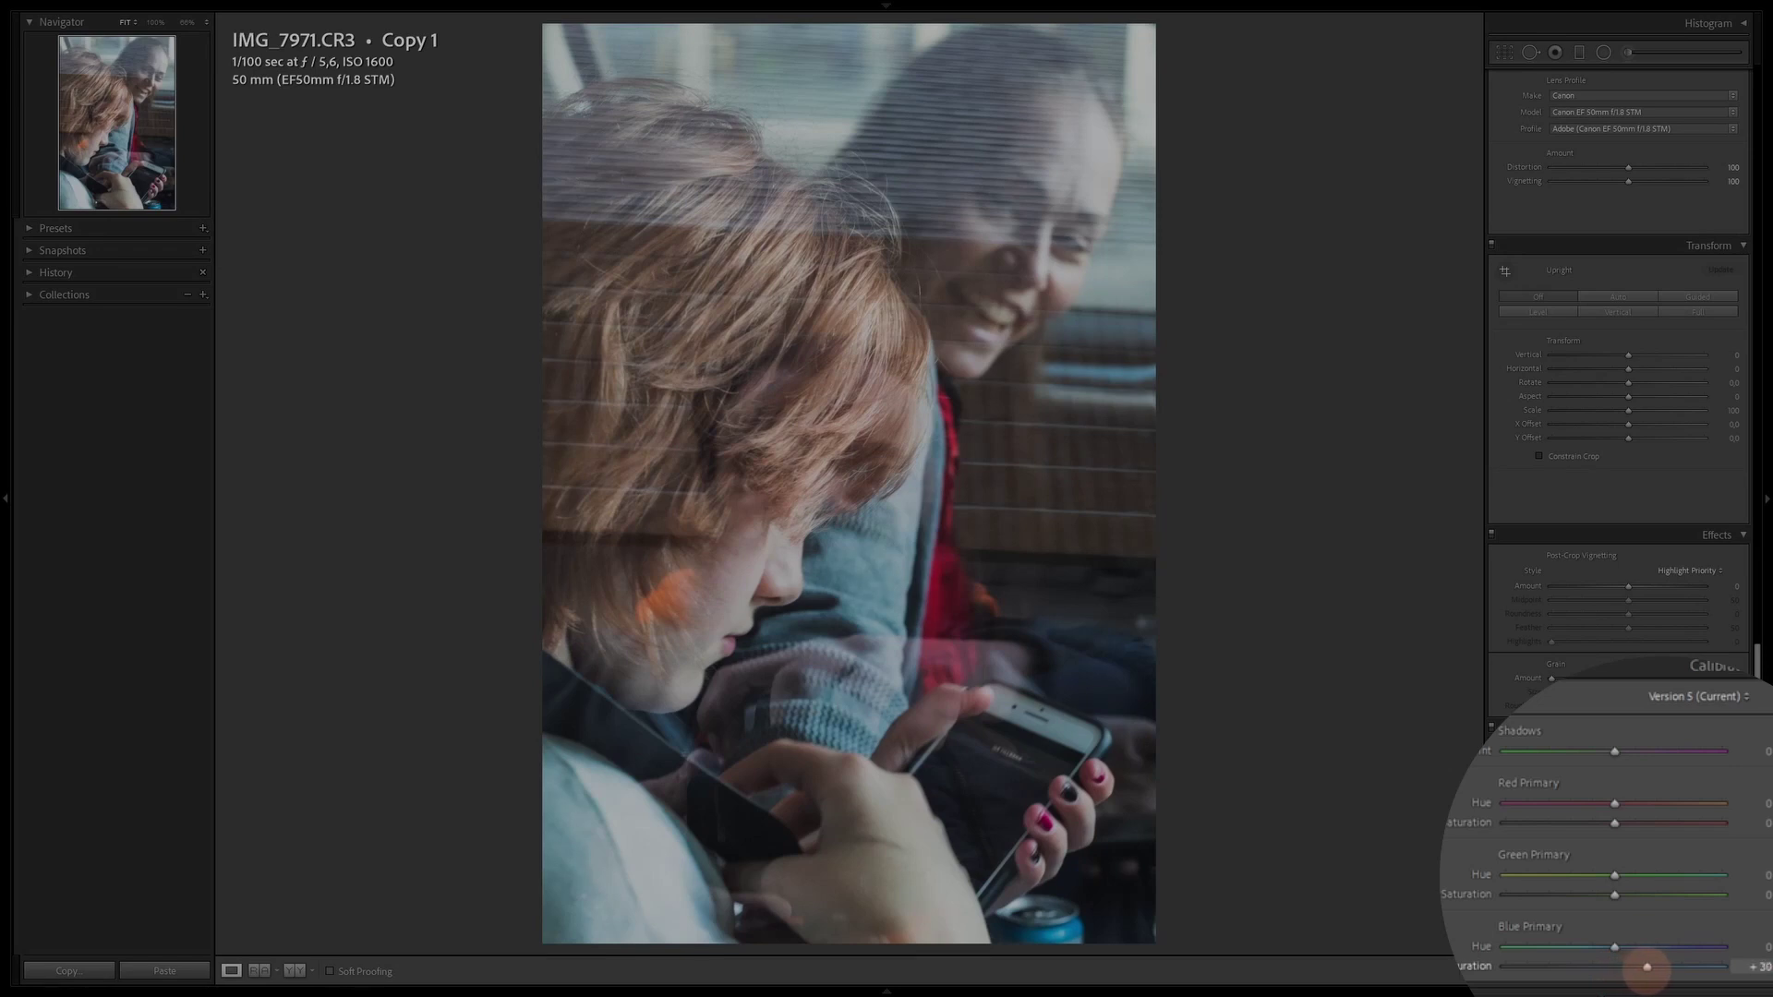
left_click_drag(1614, 947, 1580, 947)
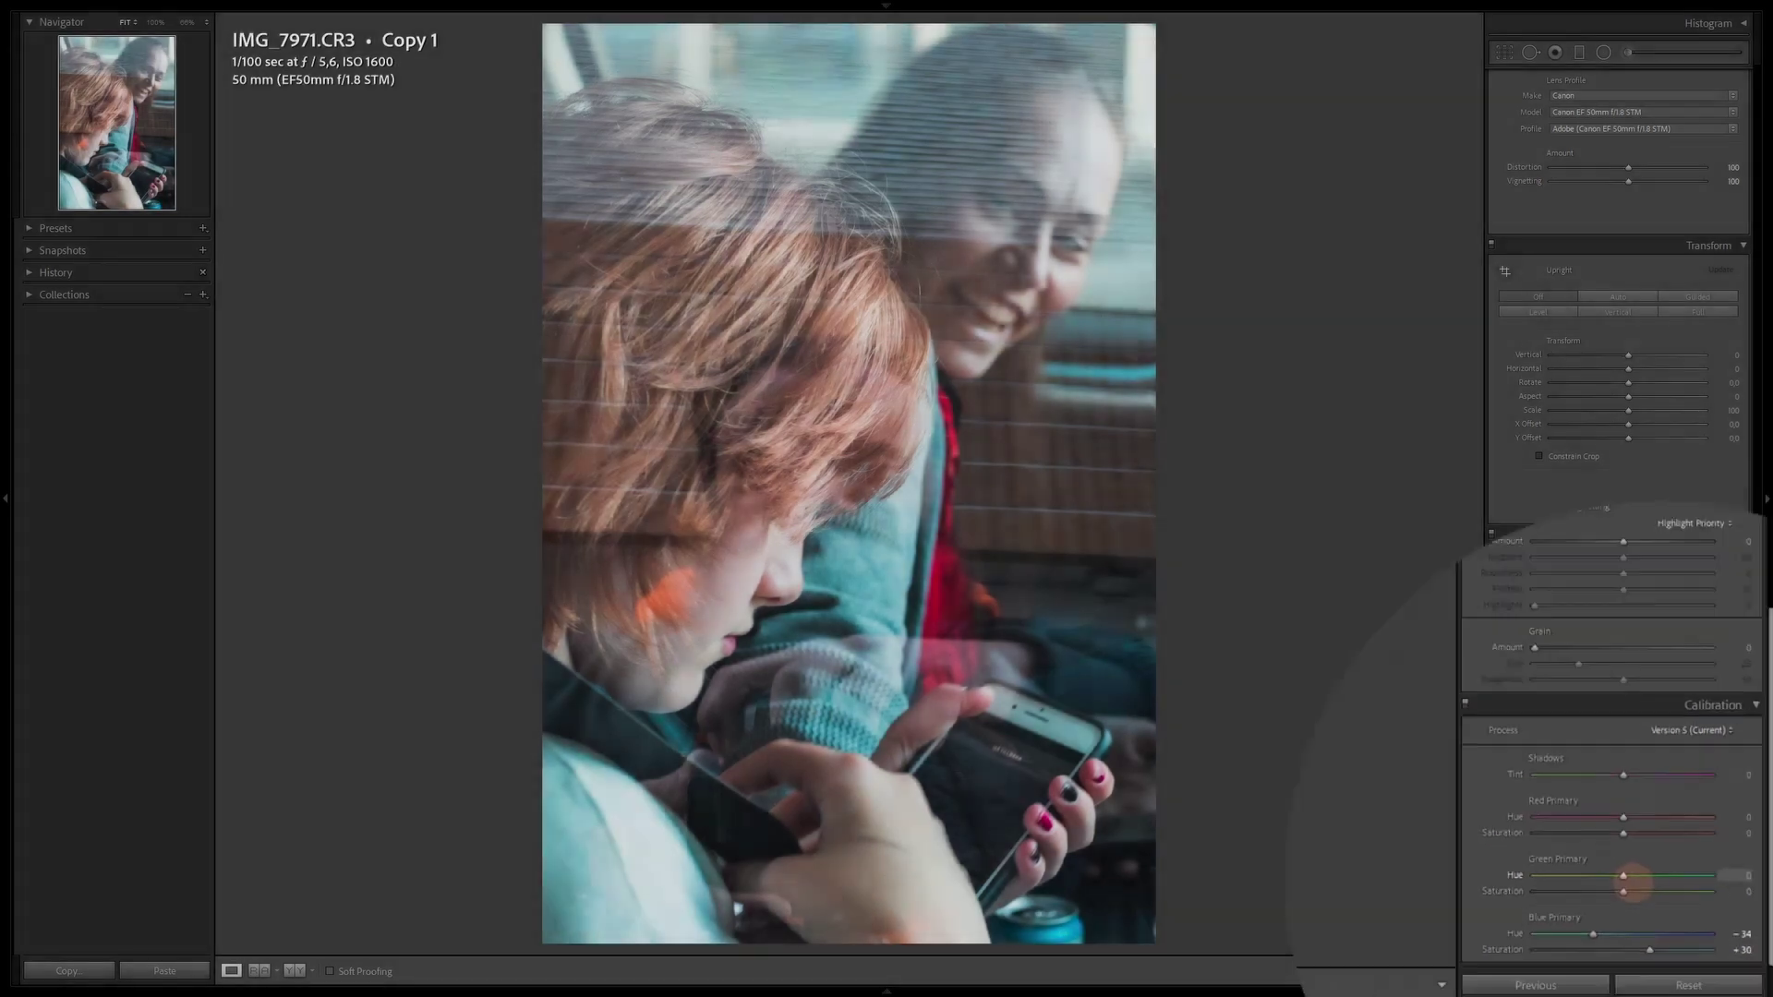
Step: Set the HSL saturation to Red -12, Orange -40, and -100 for Yellow, Green, Aqua, Blue, Purple and Magenta
scroll(1633, 875, "up", 10)
scroll(1623, 866, "up", 3)
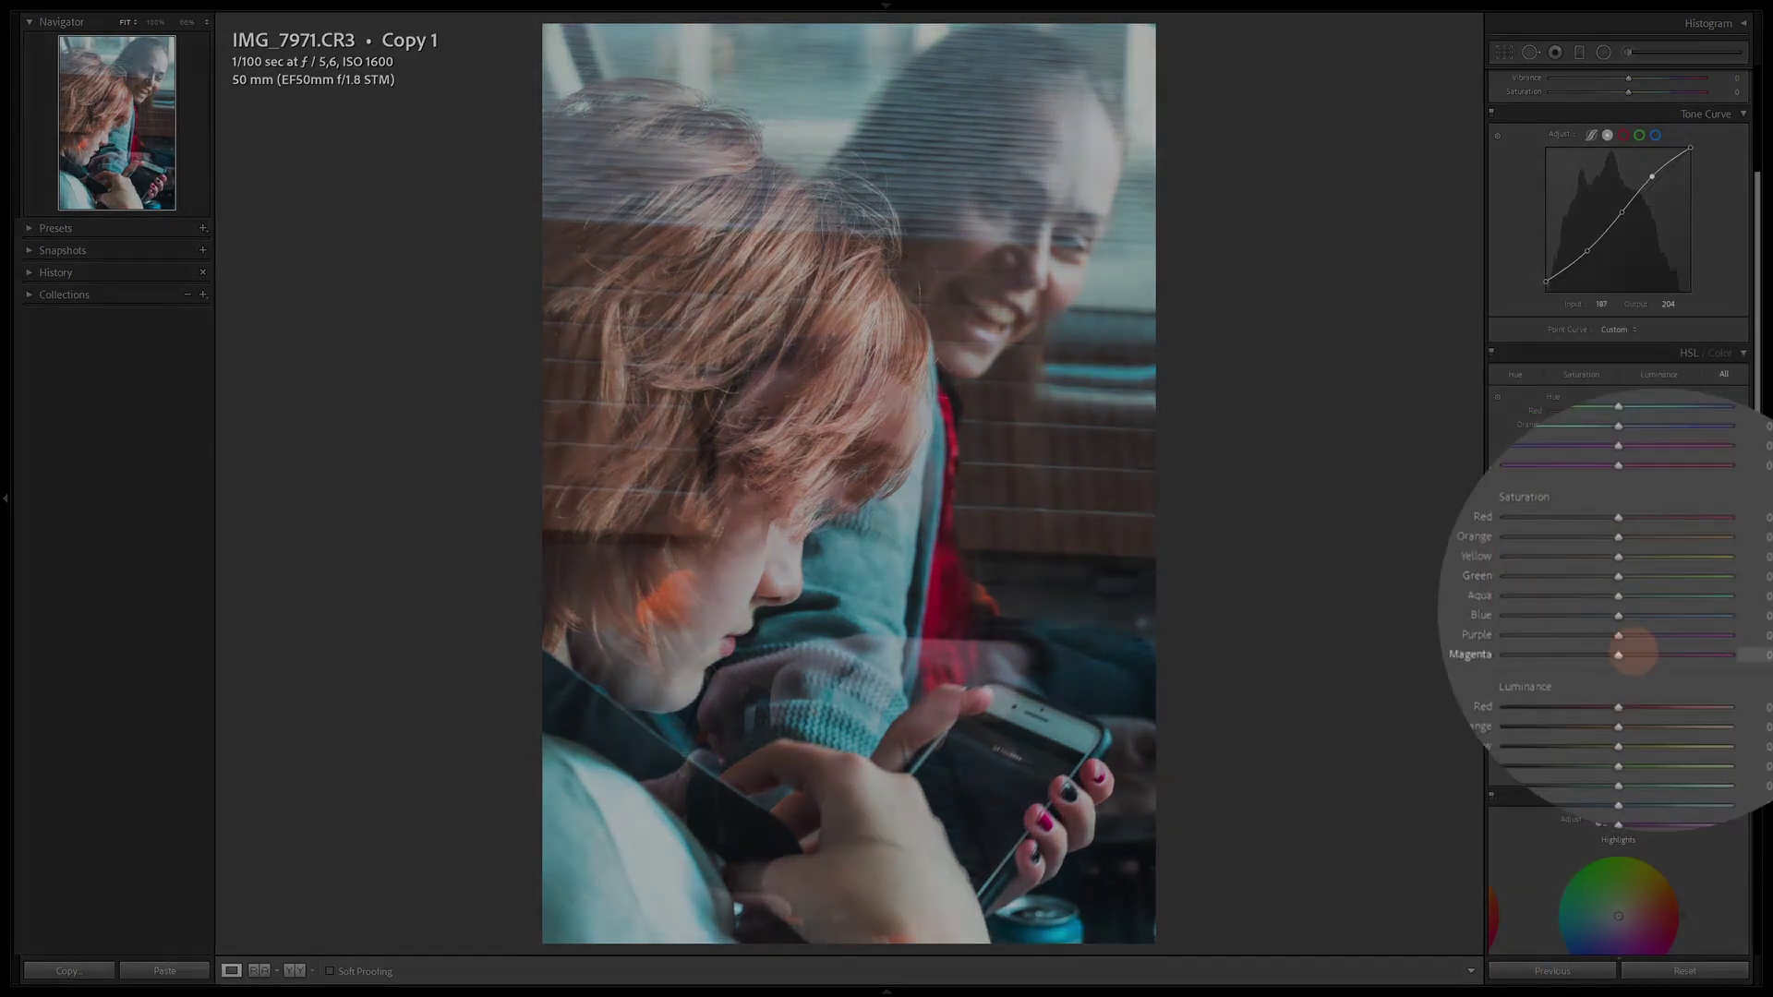
mouse_move(1618, 655)
left_mouse_down()
mouse_move(1505, 655)
mouse_move(1506, 635)
left_mouse_up()
left_click_drag(1617, 615, 1506, 615)
left_click_drag(1618, 595, 1459, 598)
left_click_drag(1634, 576, 1450, 577)
left_click_drag(1618, 555, 1506, 556)
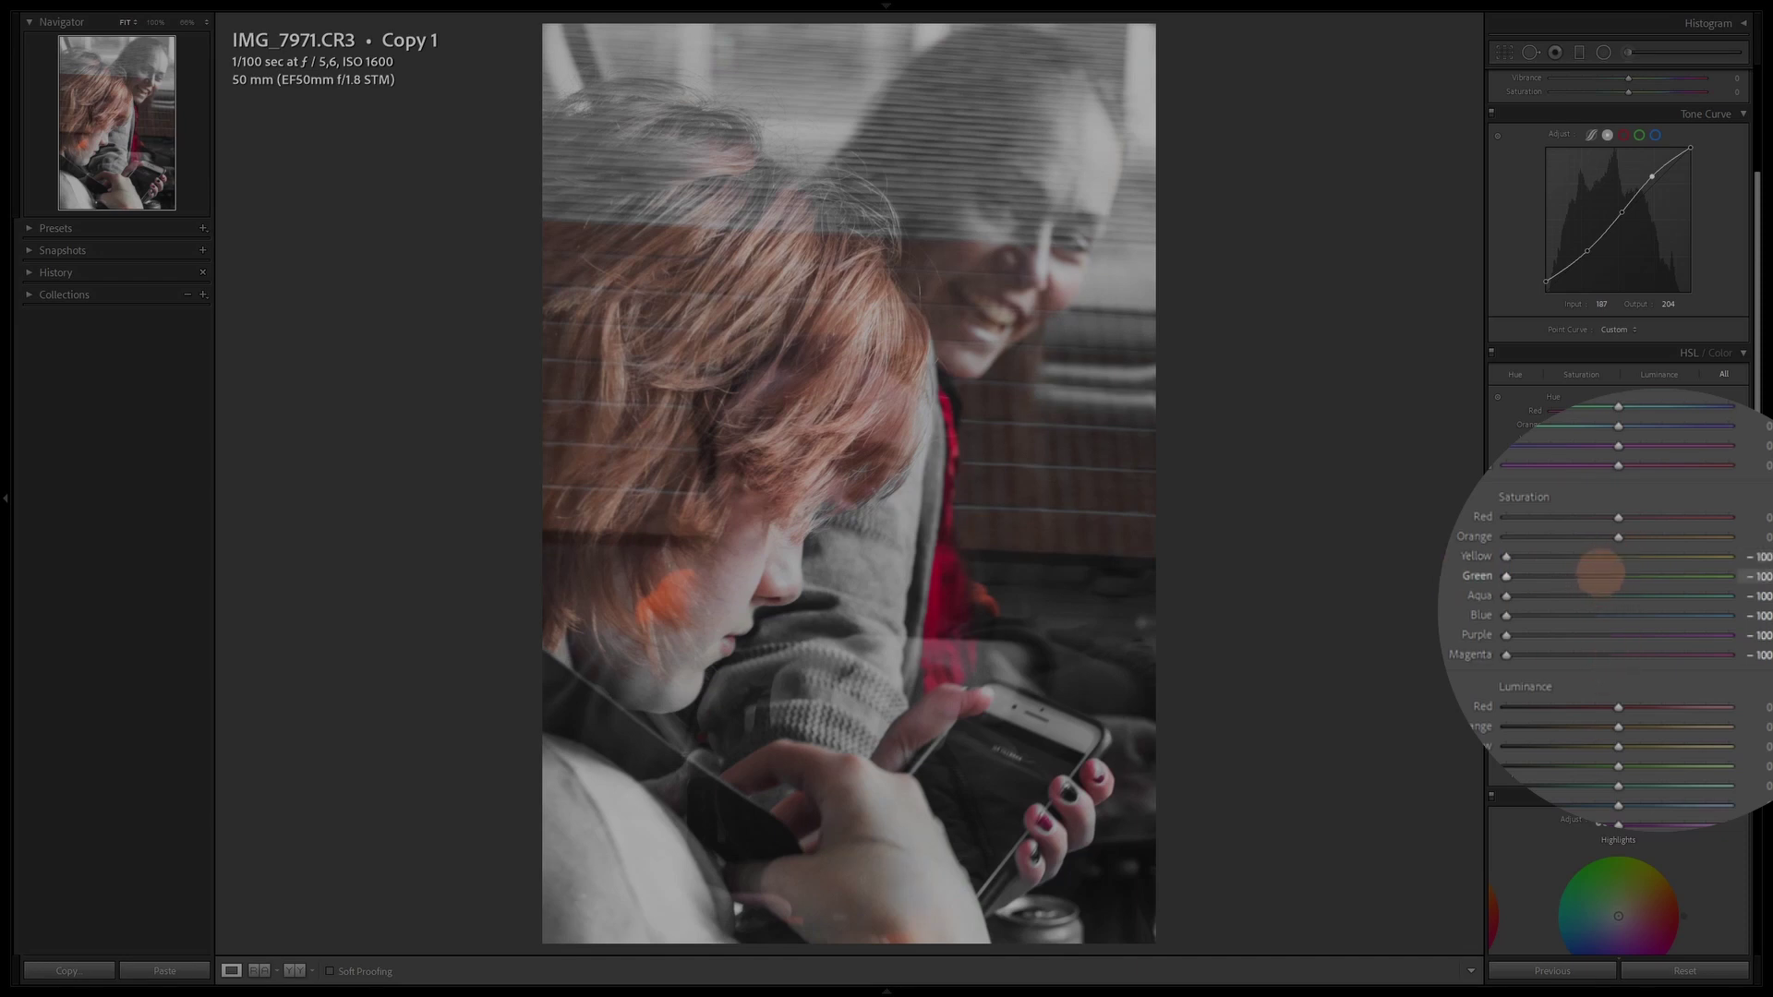
left_click_drag(1618, 517, 1593, 560)
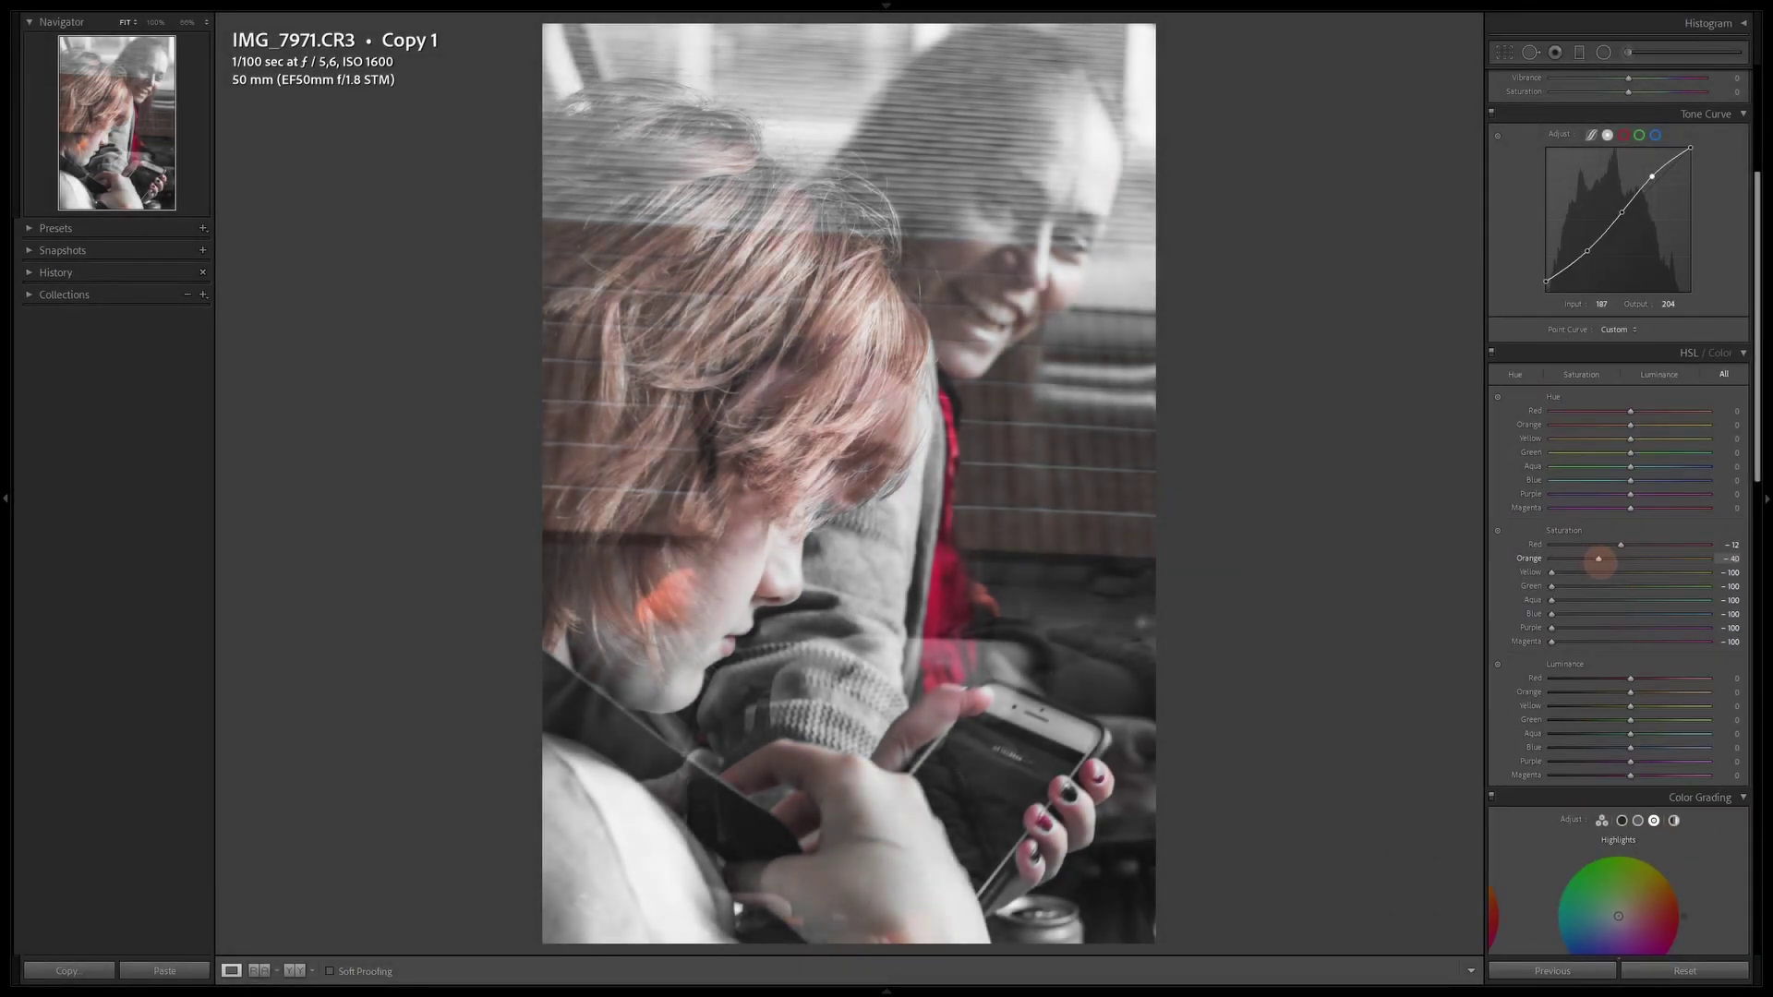
Step: Set the HSL hue to Red -11, Orange -26, Yellow -68 and Blue -50
left_click_drag(1630, 411, 1622, 410)
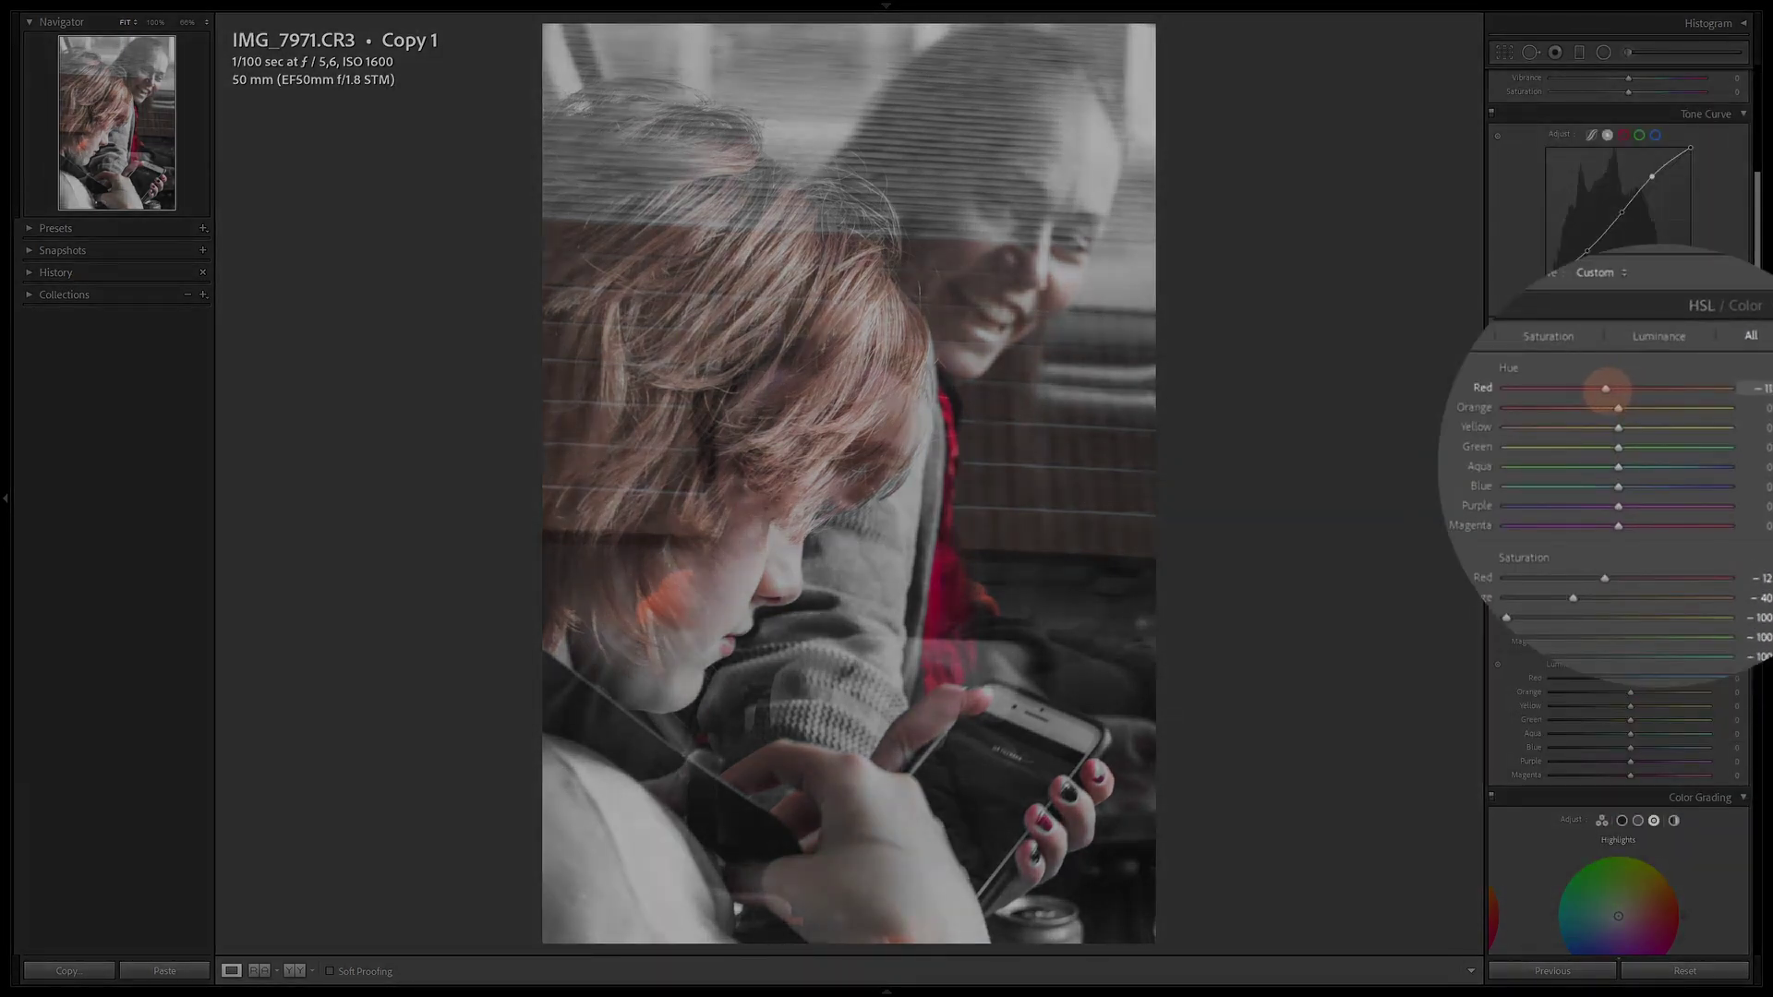
left_click_drag(1618, 408, 1588, 408)
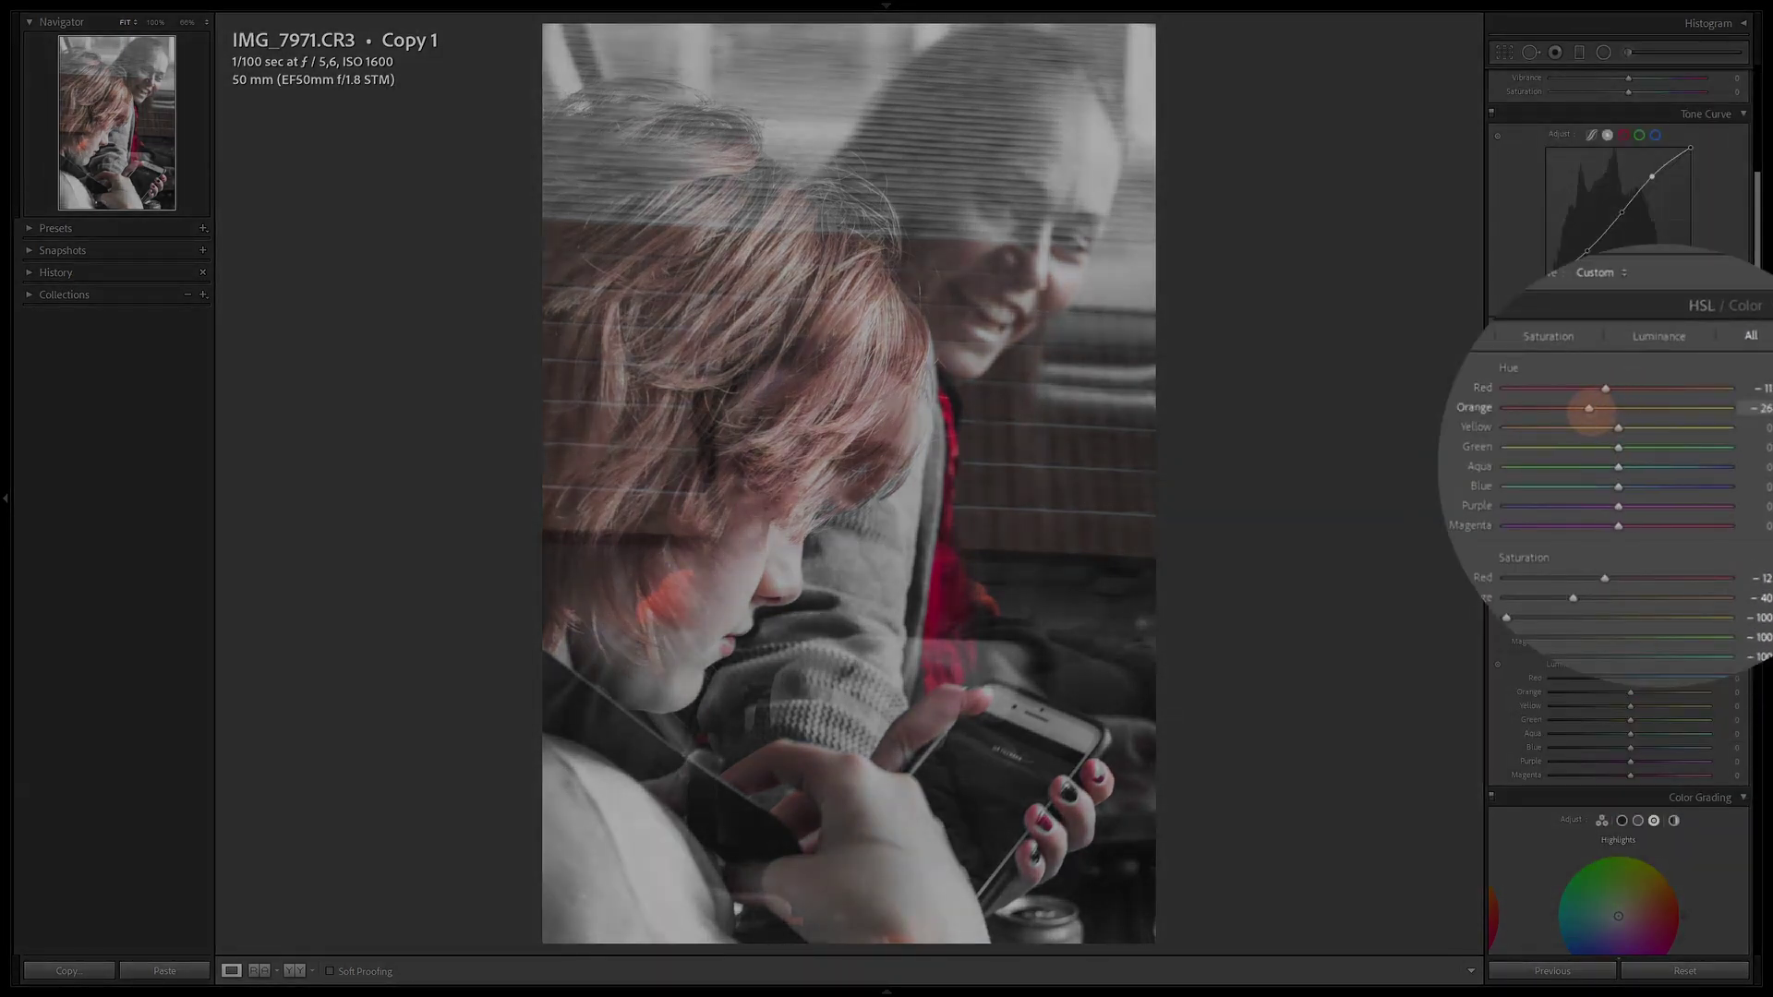
left_click_drag(1618, 427, 1576, 439)
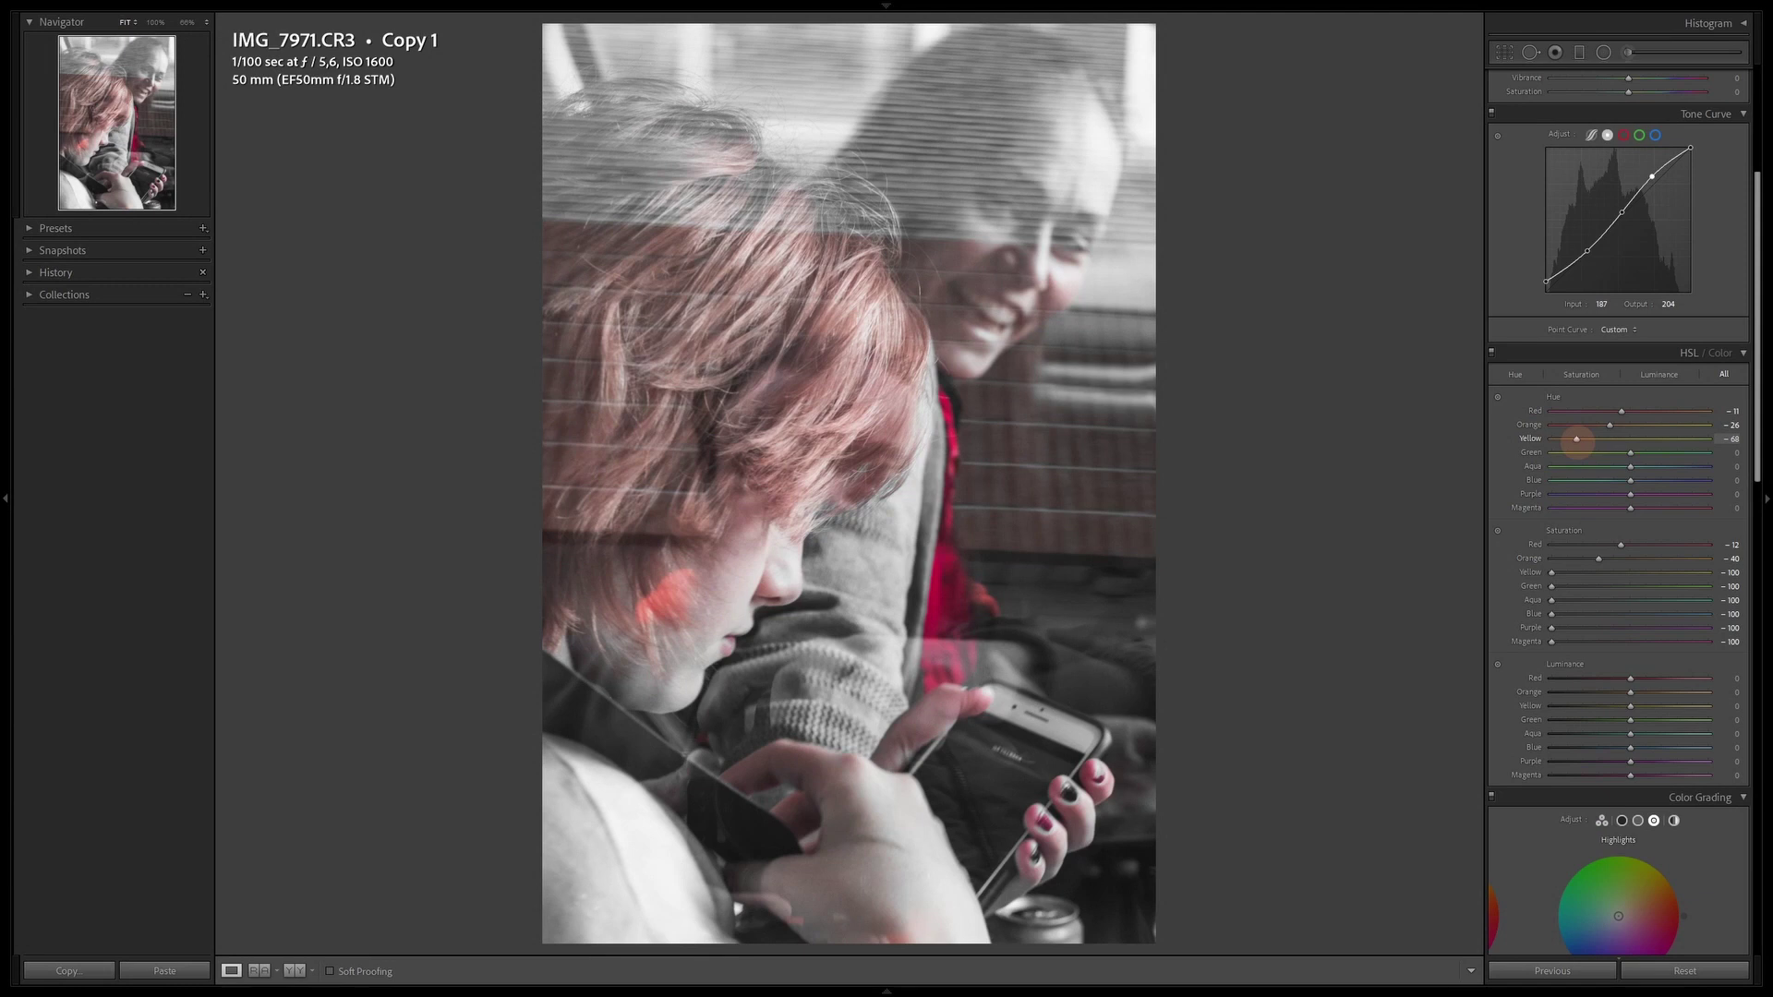
left_click_drag(1630, 480, 1597, 480)
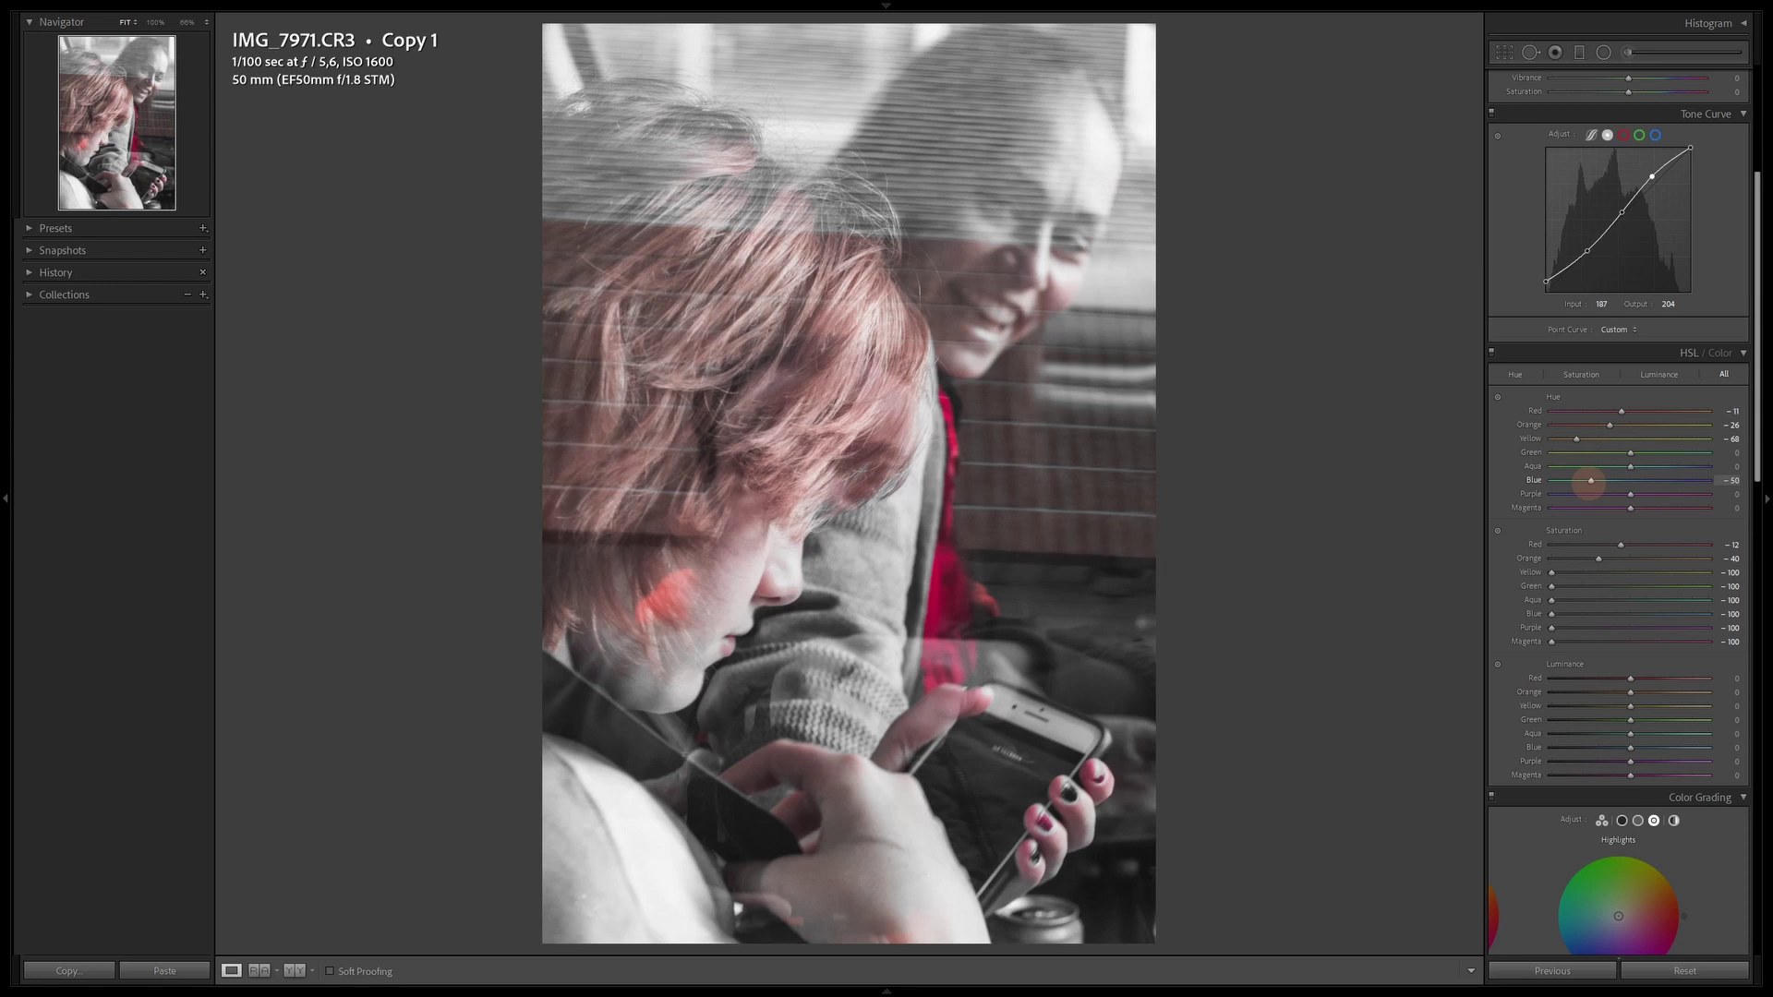
Step: Set the HSL luminance to Orange +10, Yellow -13 and Blue -32
scroll(1594, 503, "down", 3)
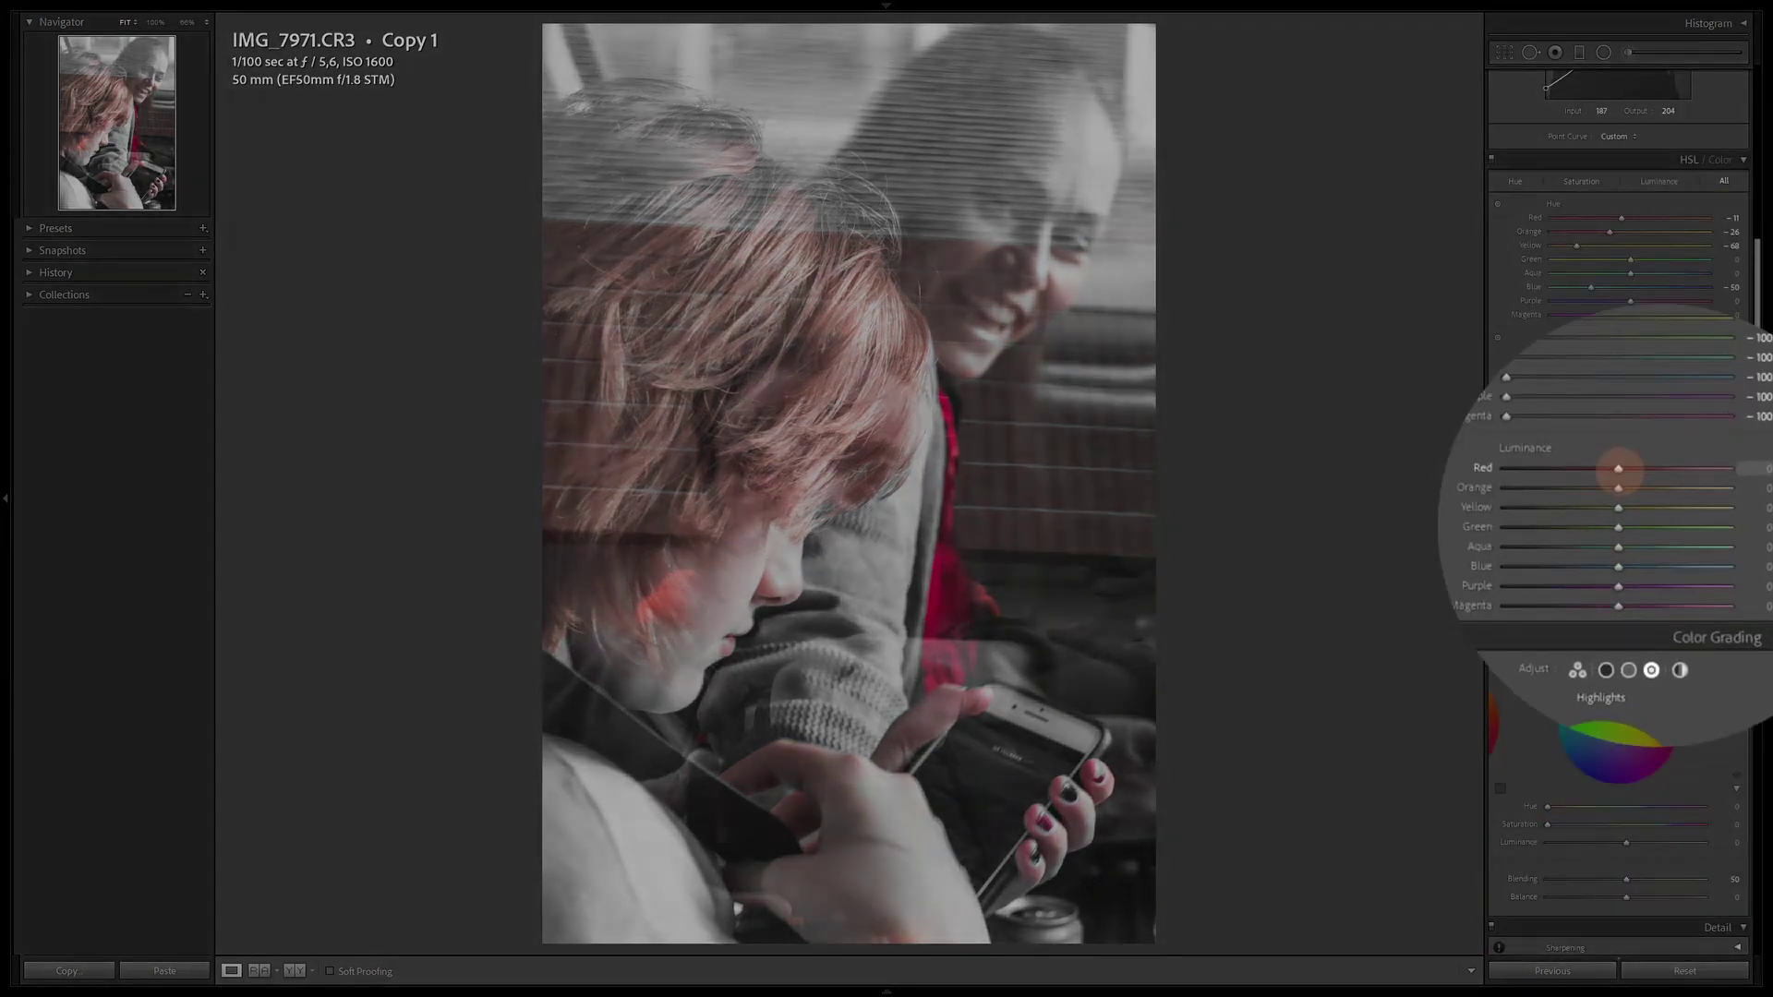
left_click_drag(1617, 488, 1601, 507)
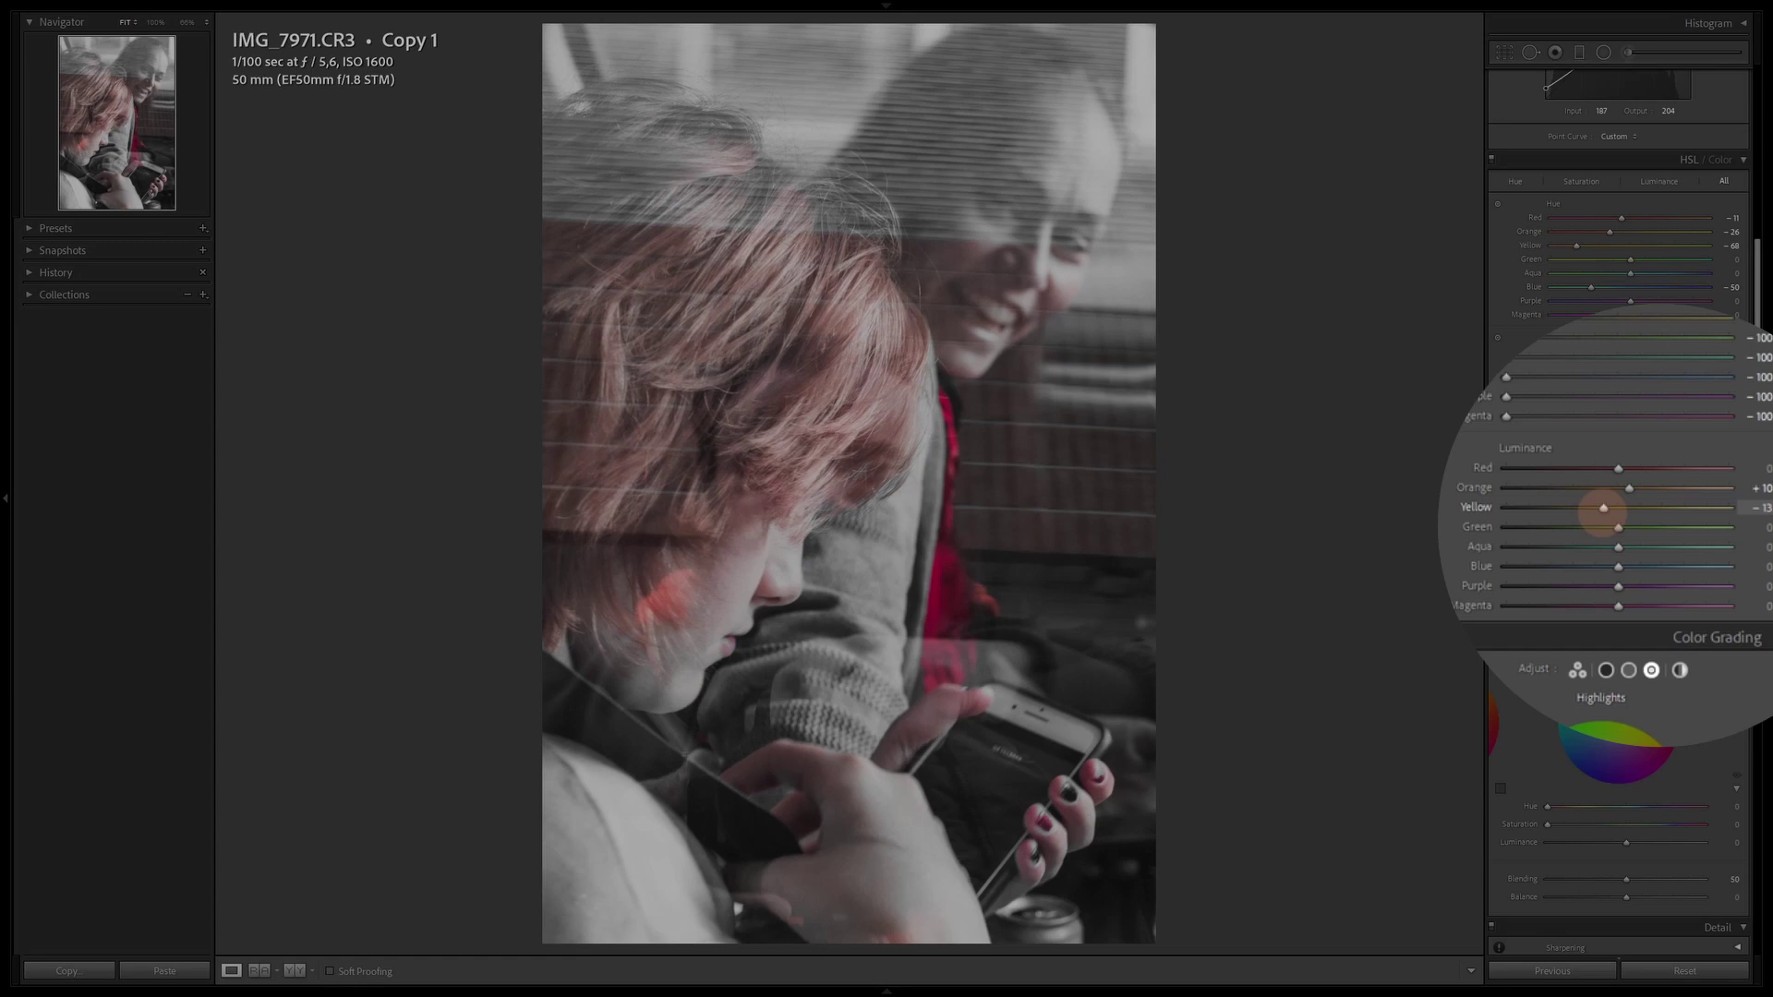
left_click_drag(1617, 566, 1601, 566)
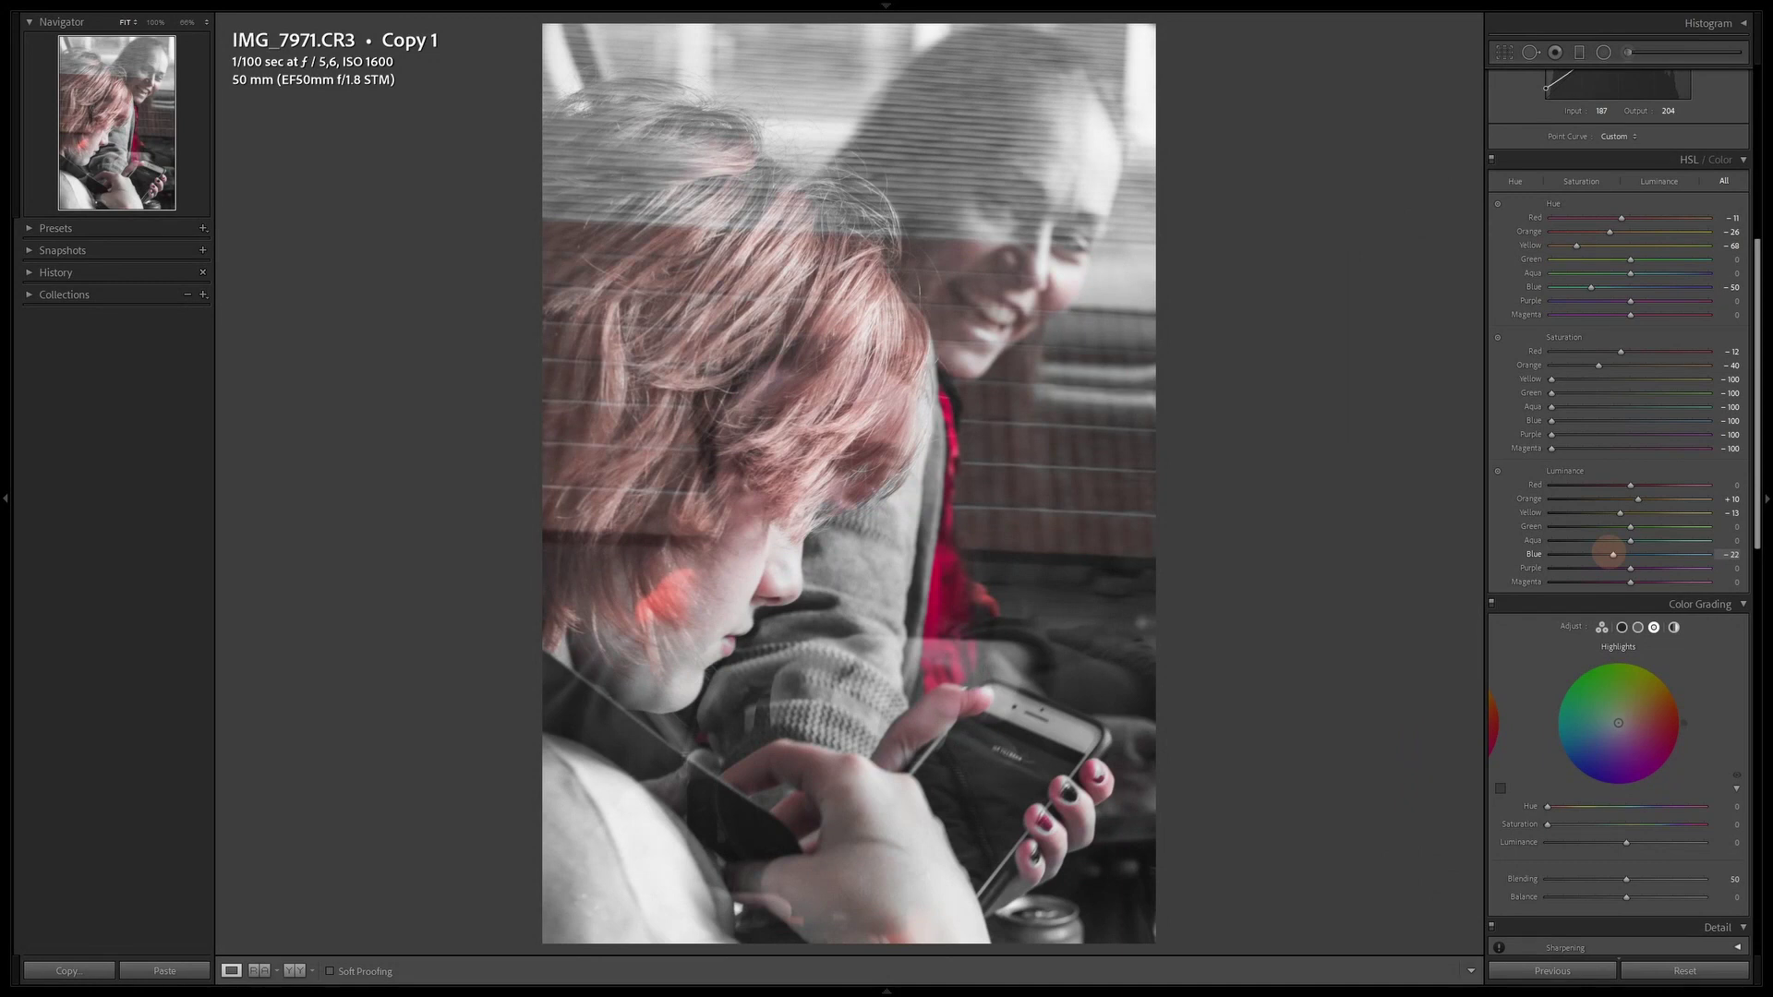
left_click_drag(1608, 554, 1604, 554)
Step: Tint the shadows blue in the color grading with hue 249 and saturation 30
scroll(1662, 643, "down", 4)
left_click(1621, 435)
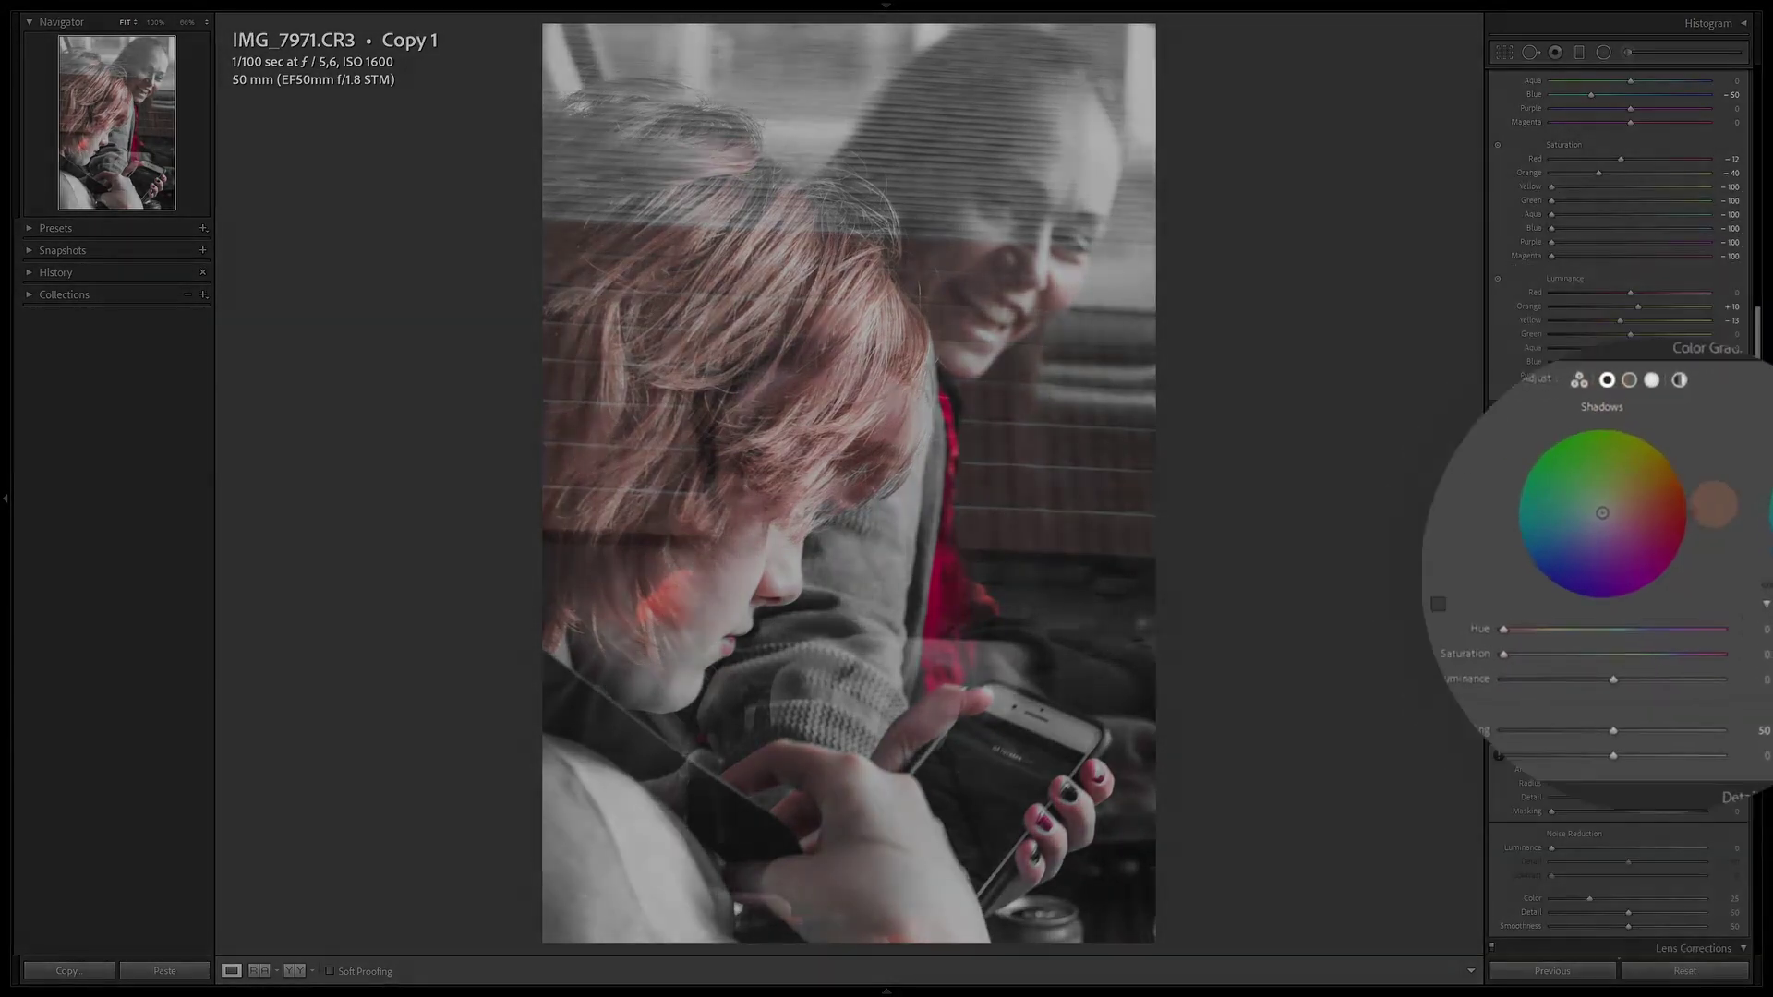
left_click_drag(1682, 531, 1567, 599)
left_click_drag(1501, 655, 1566, 655)
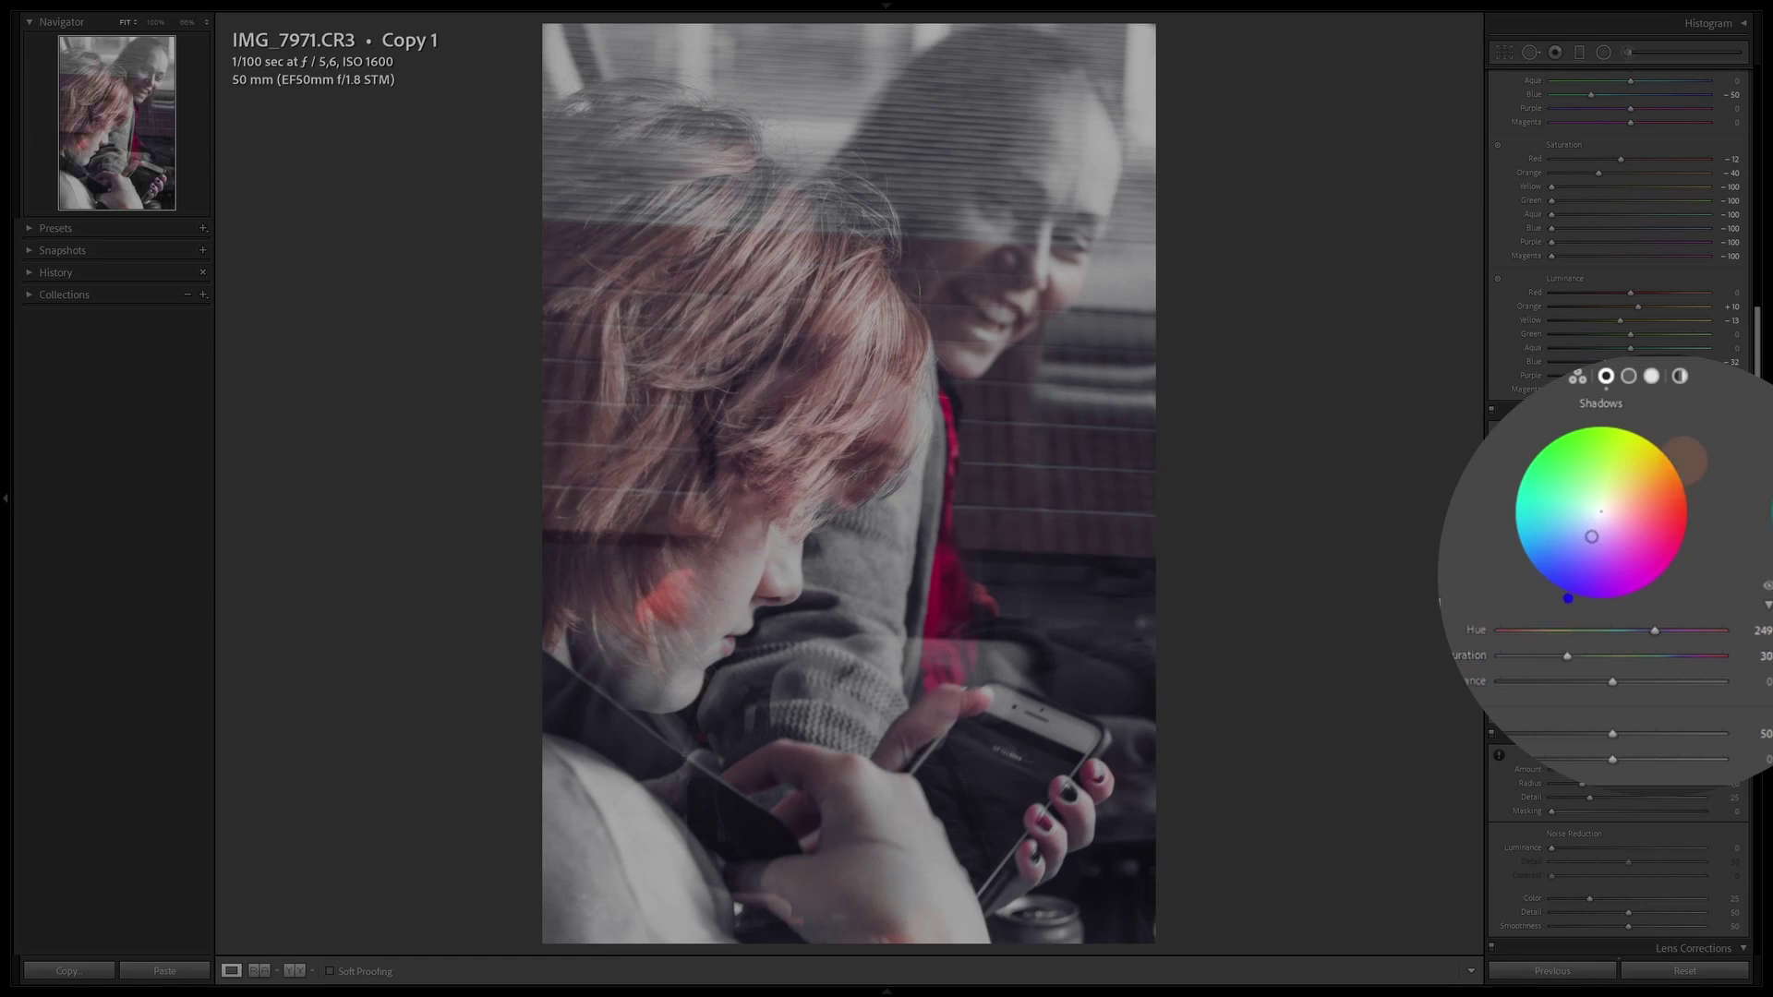
Step: Tint the highlights blue in the color grading with hue 209 and saturation 30, and compare the photo with and without the grading
left_click(1651, 376)
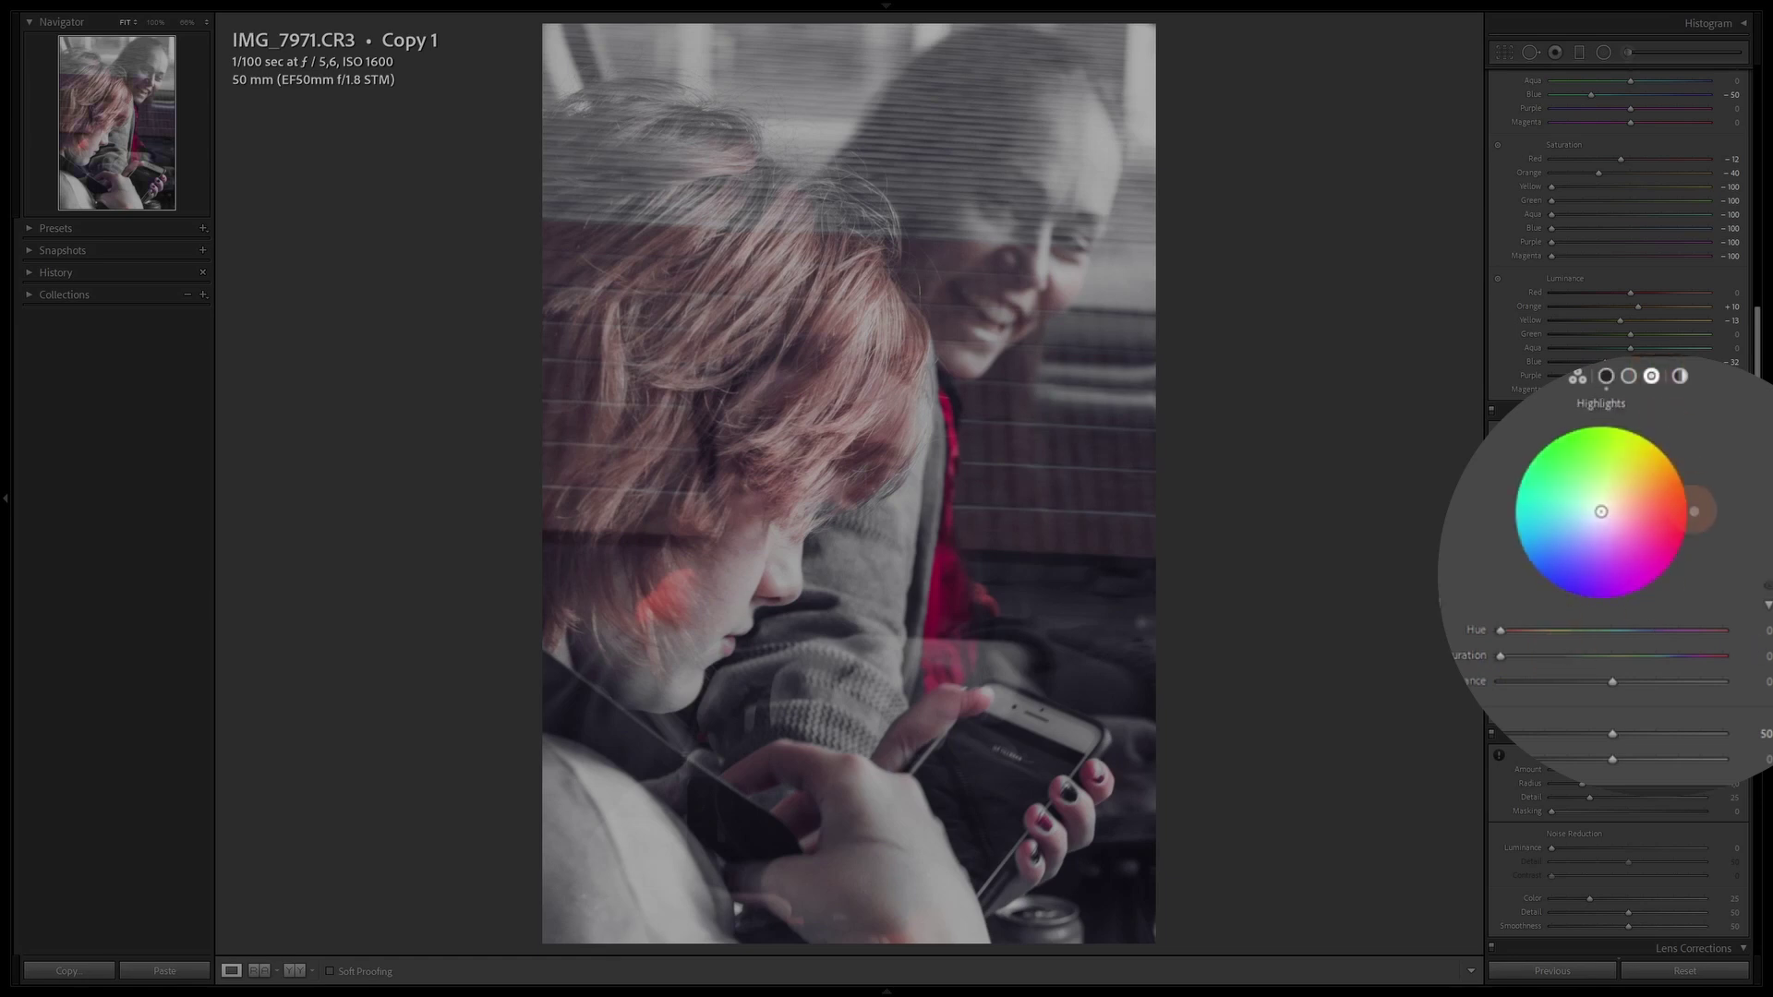
left_click_drag(1678, 530, 1582, 632)
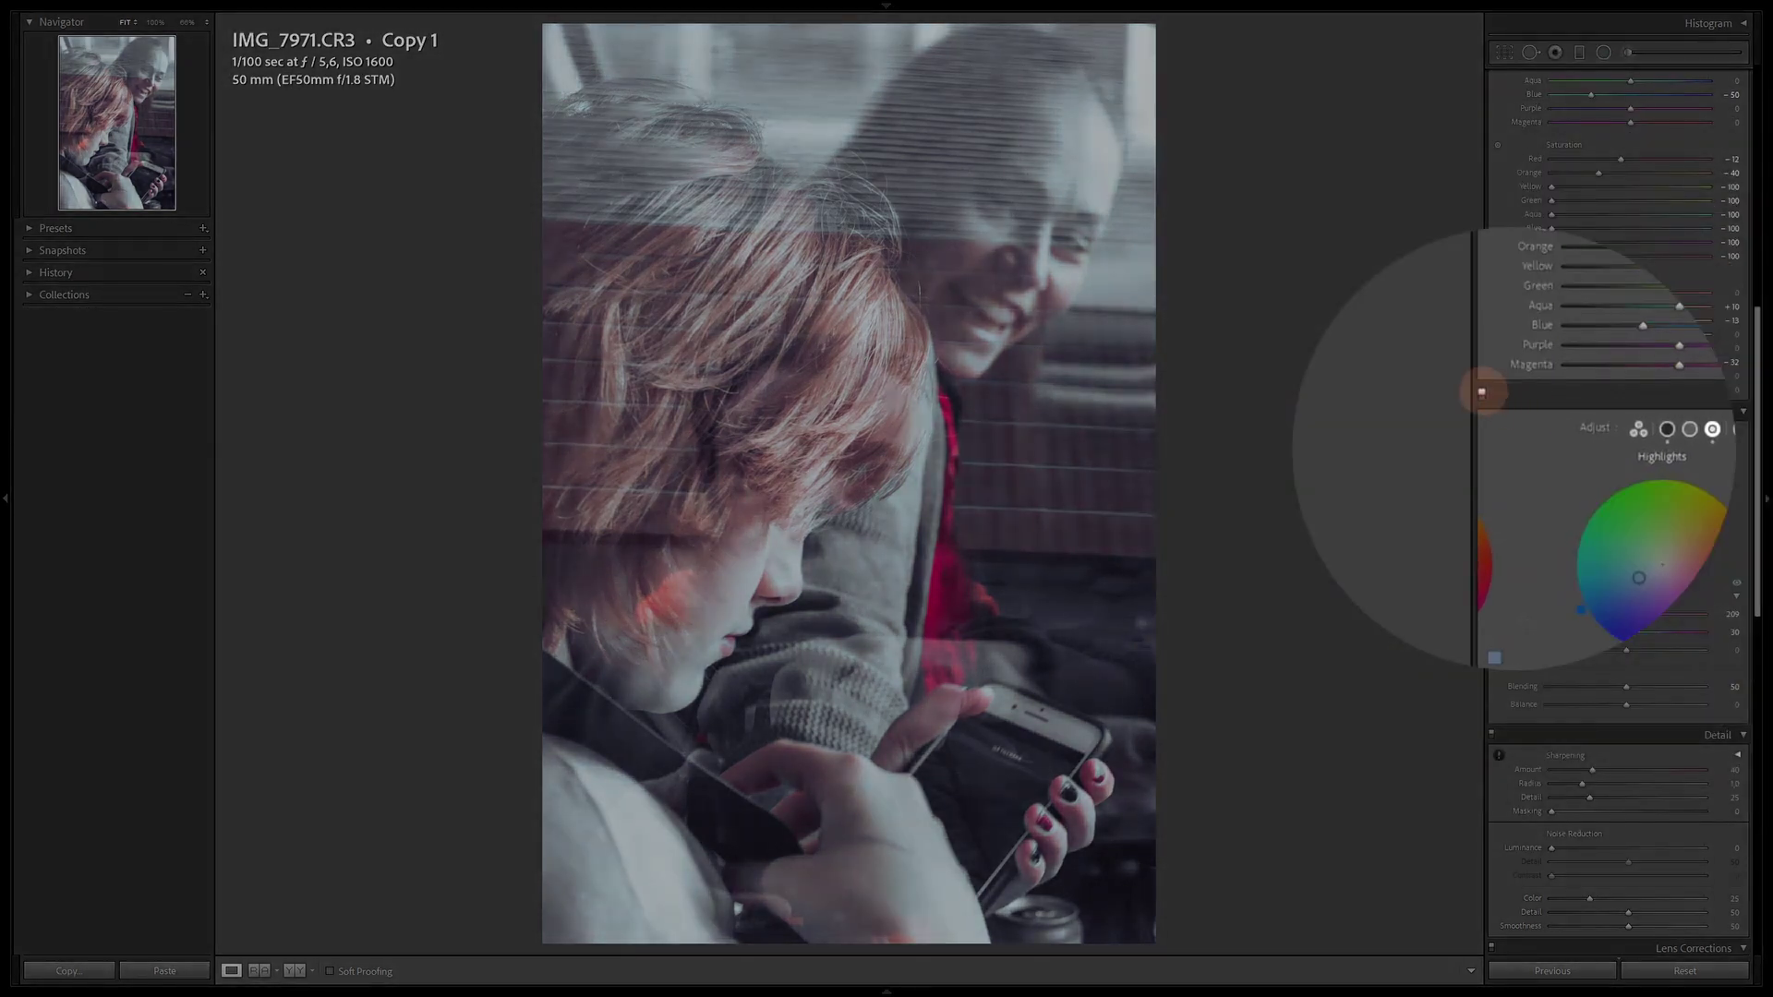
left_click(1491, 412)
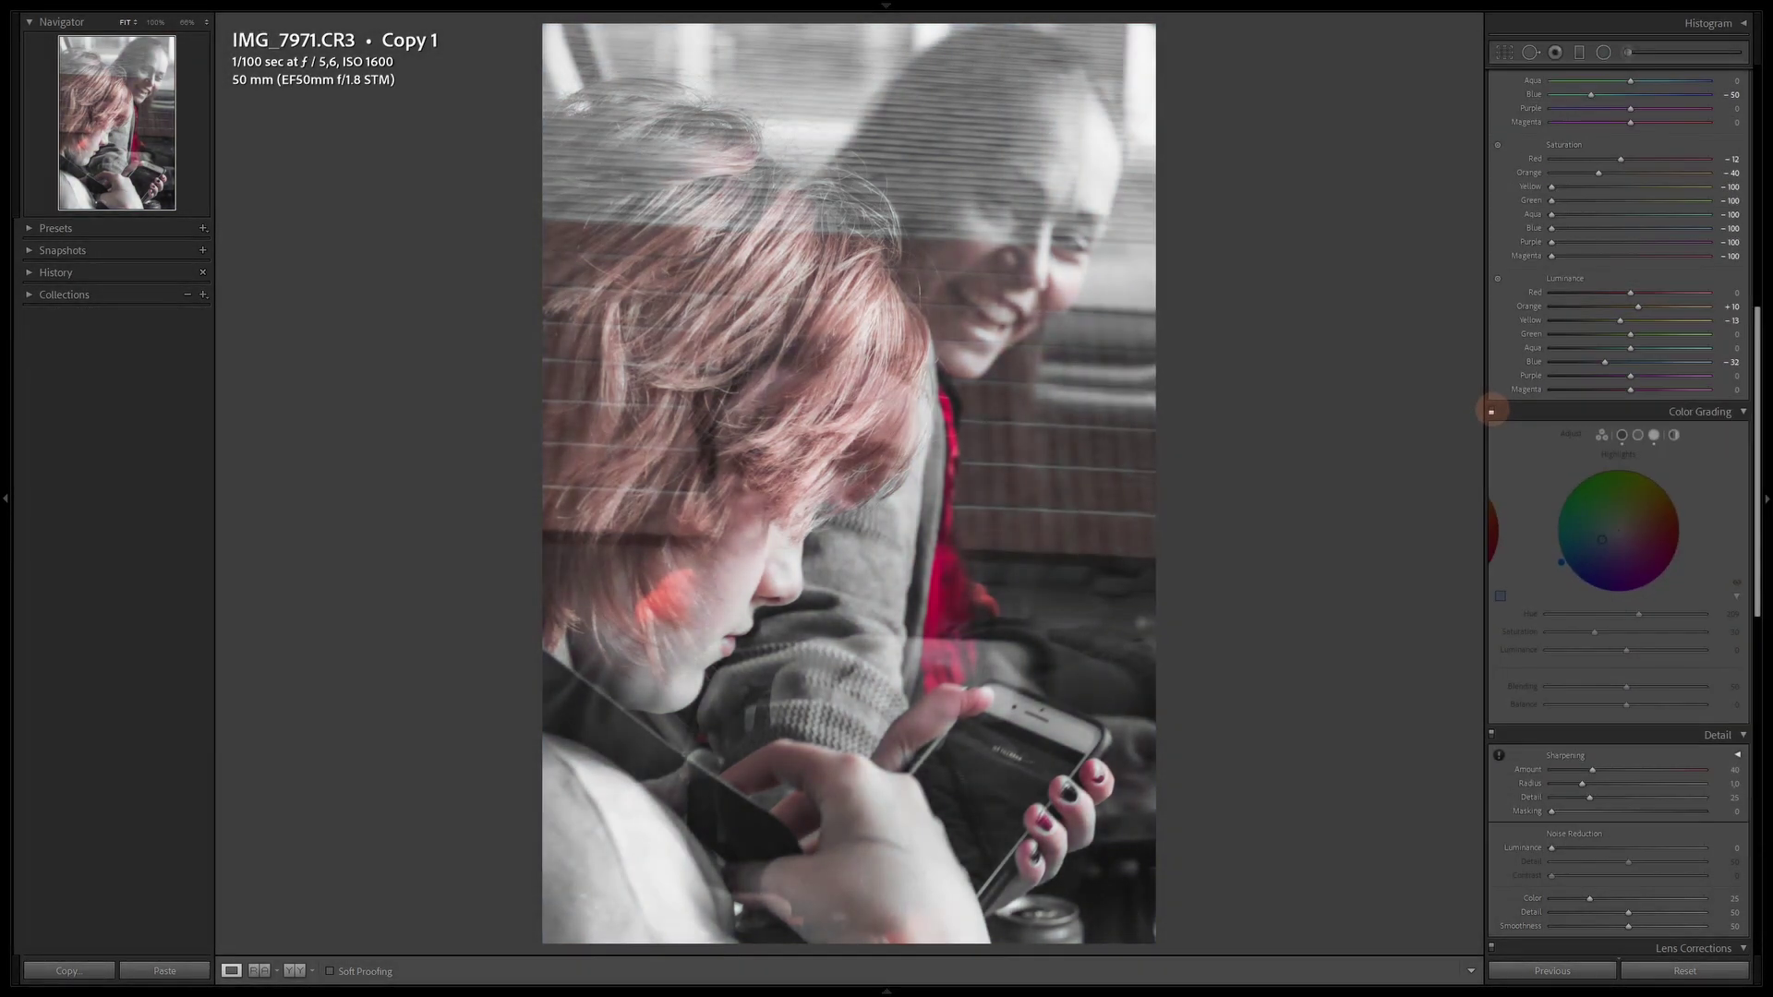
left_click(1491, 411)
left_click(1491, 411)
left_click(1491, 410)
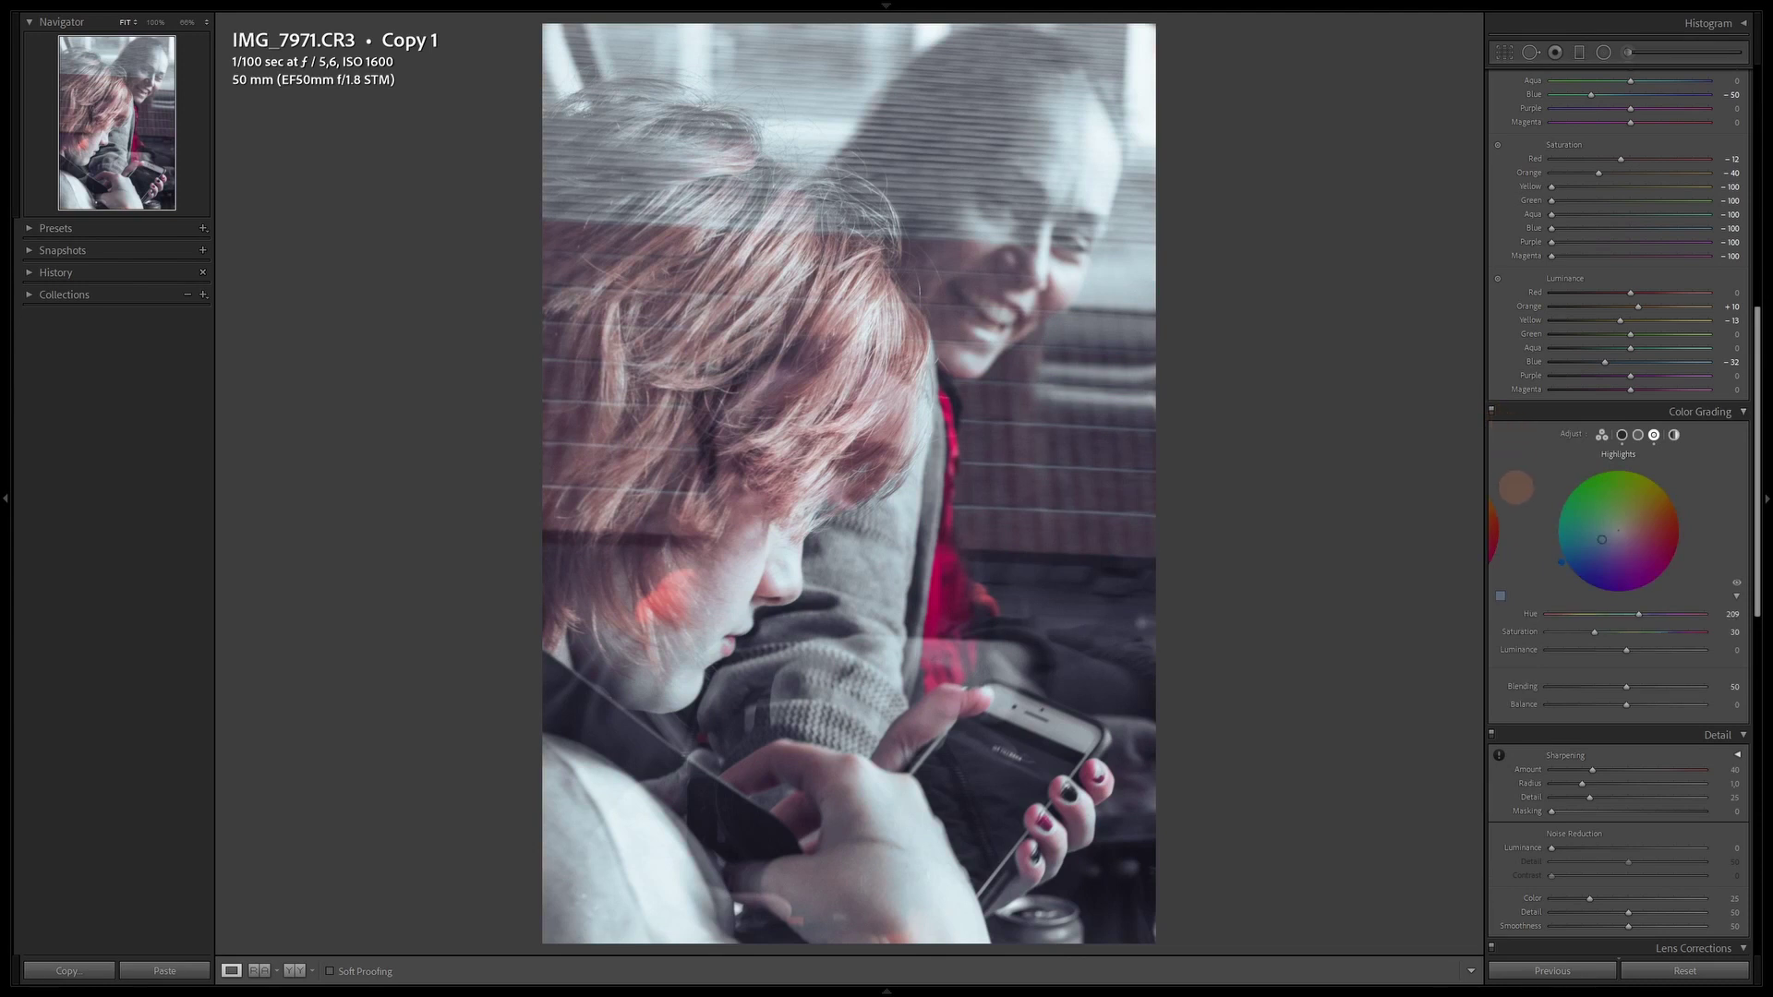
Step: Set the photo's Vibrance to +18 and its overall Saturation to -30
scroll(1515, 486, "up", 8)
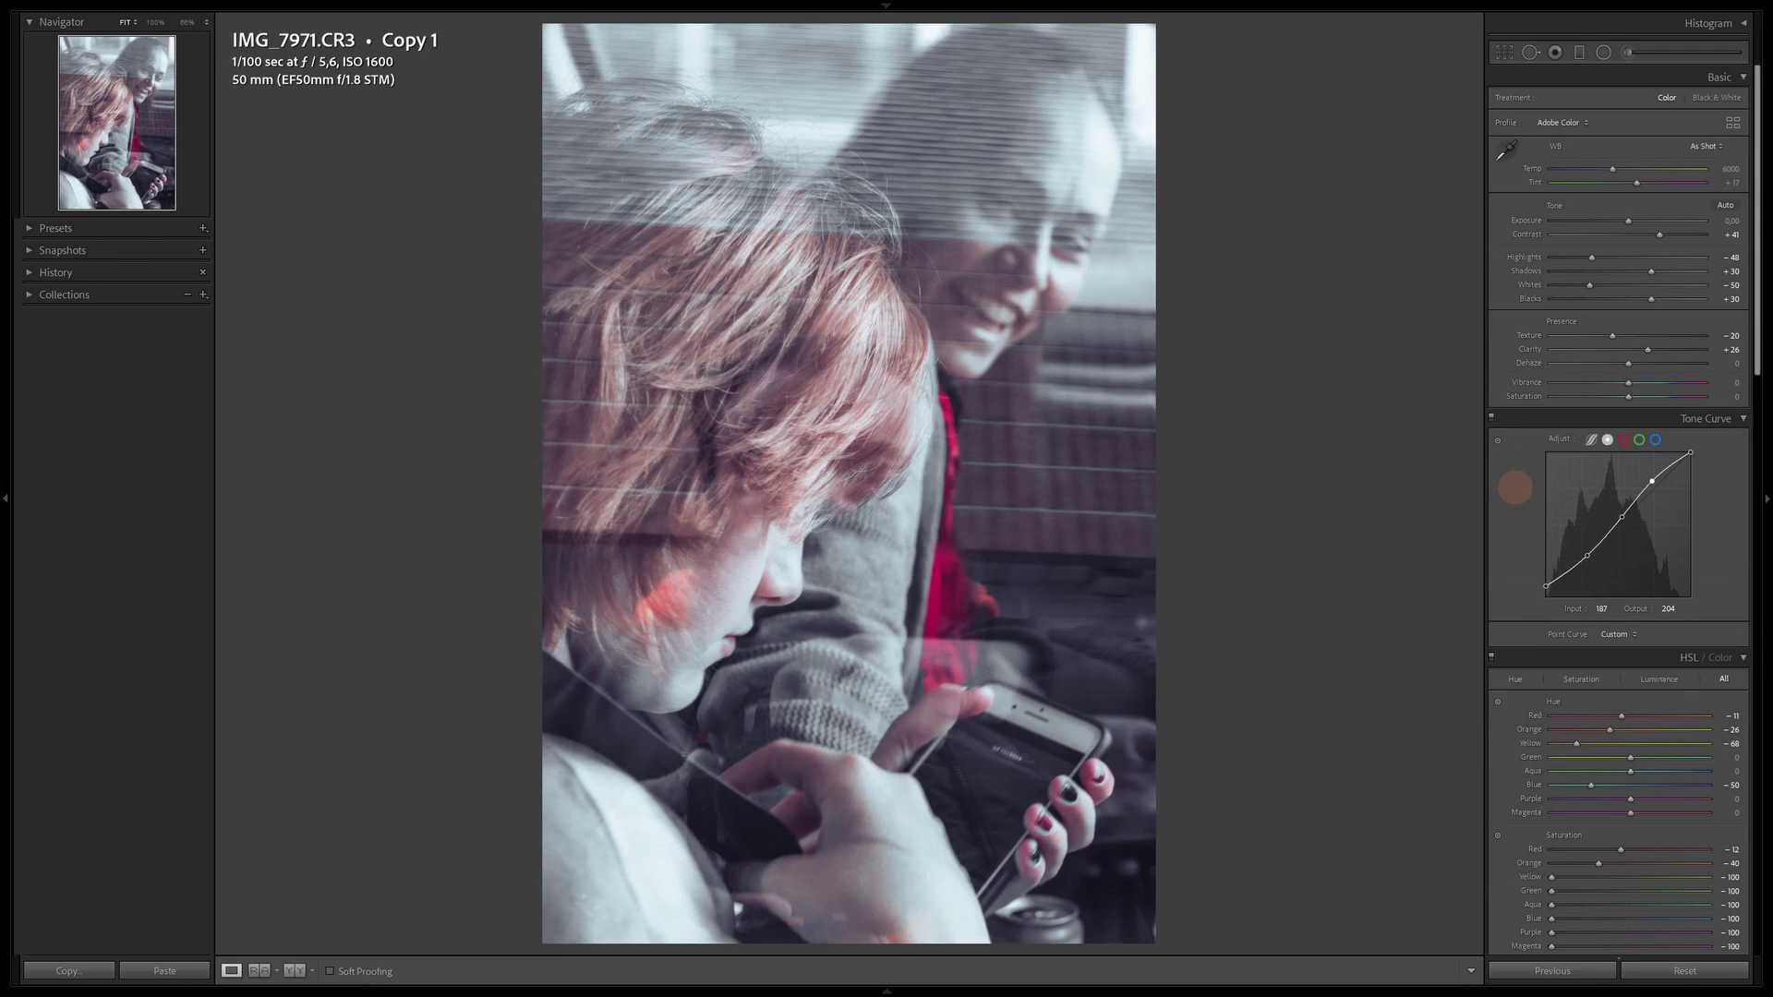
left_click_drag(1628, 382, 1638, 382)
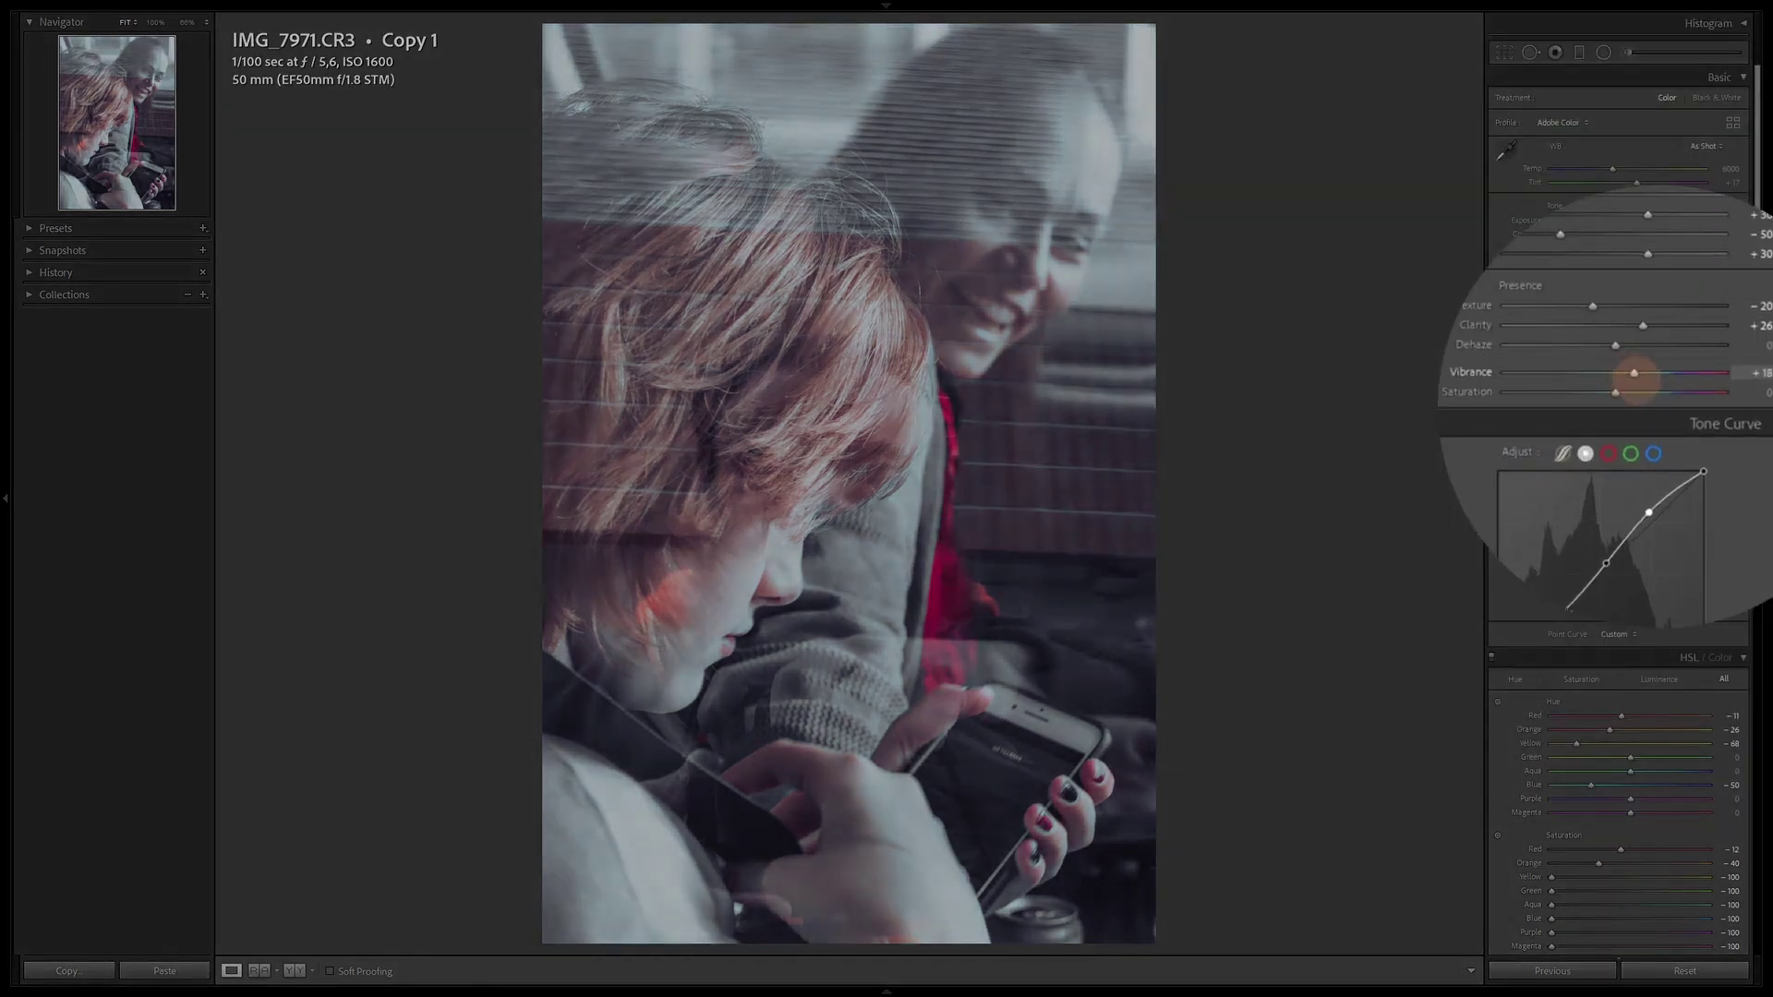
left_click_drag(1615, 392, 1589, 392)
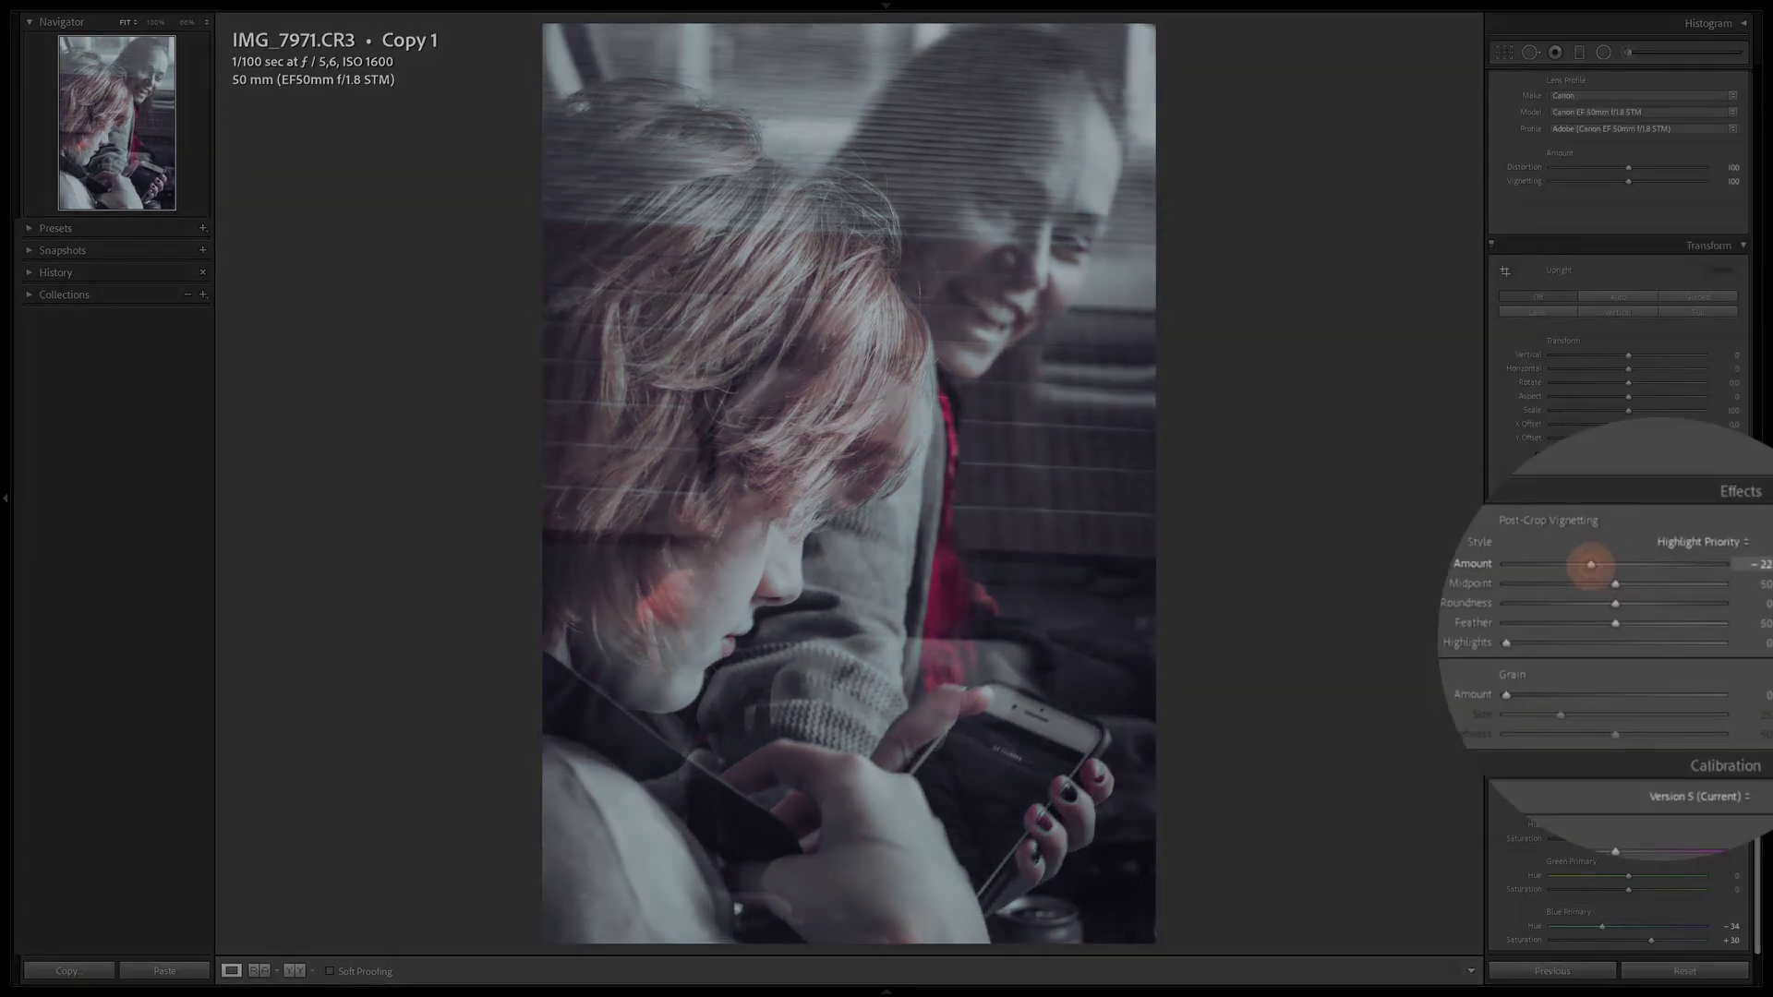
Step: Add a dark post-crop vignette with Amount -58, Midpoint 26, Roundness +94 and Feather 100
left_click_drag(1584, 566, 1513, 565)
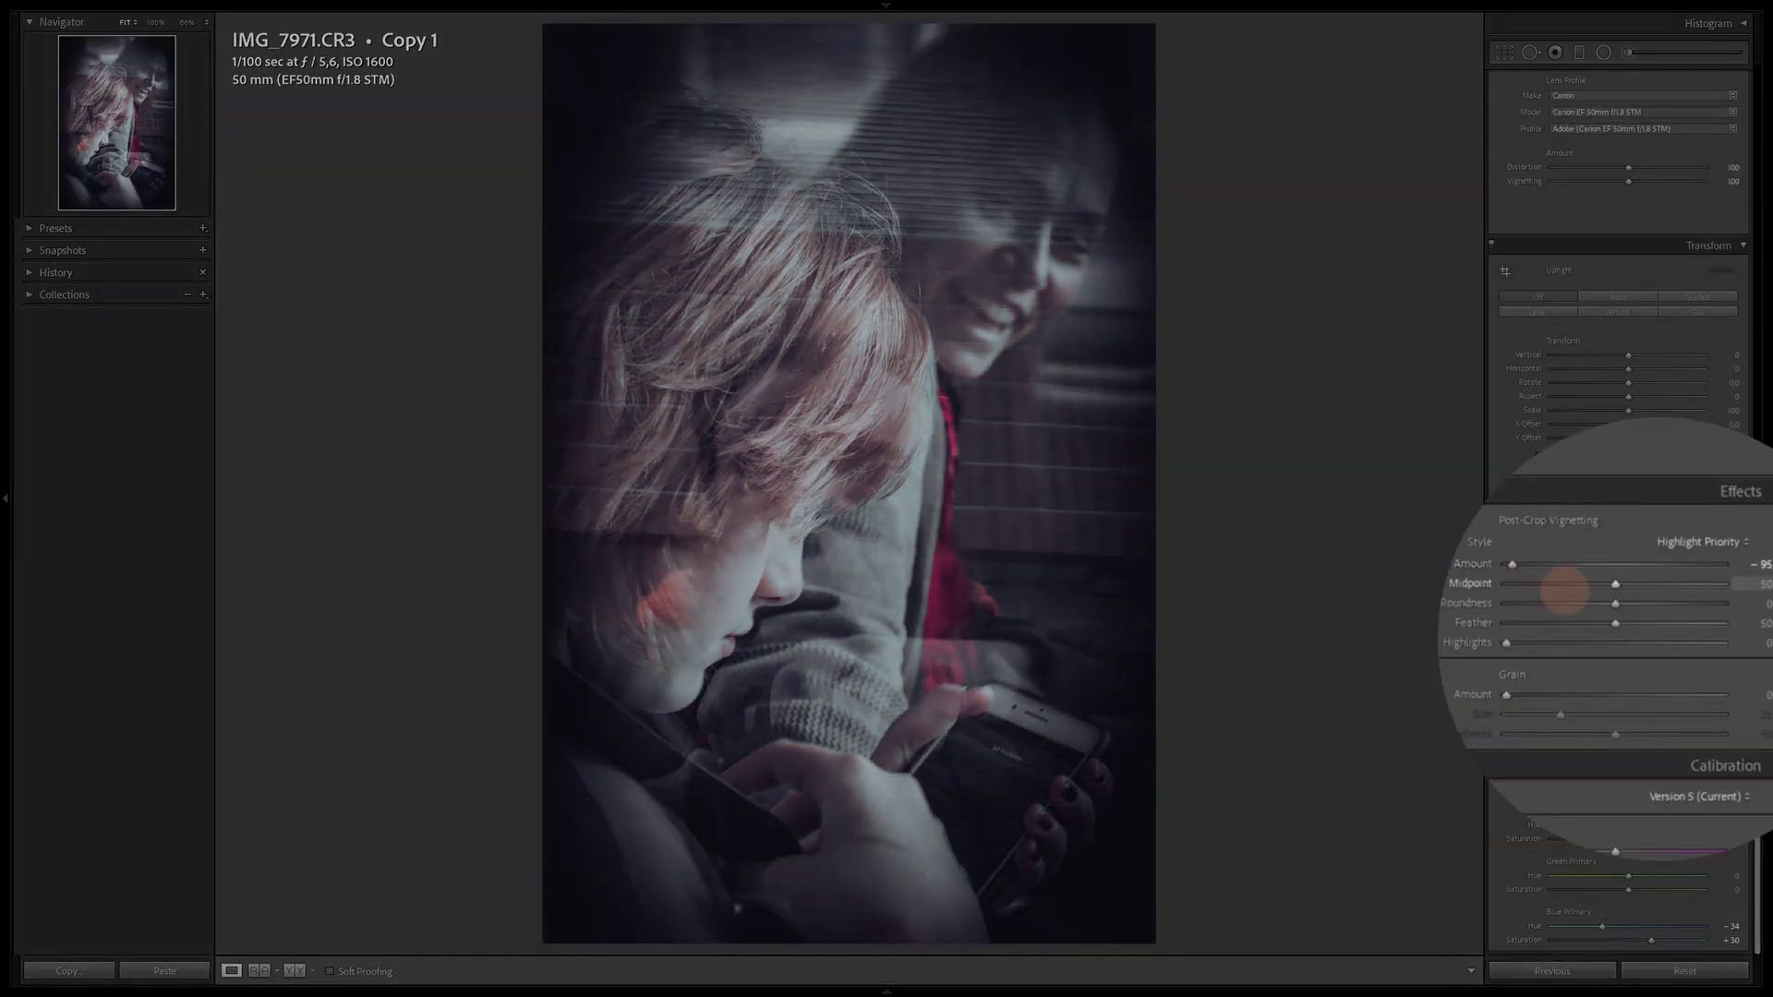
left_click_drag(1615, 584, 1568, 584)
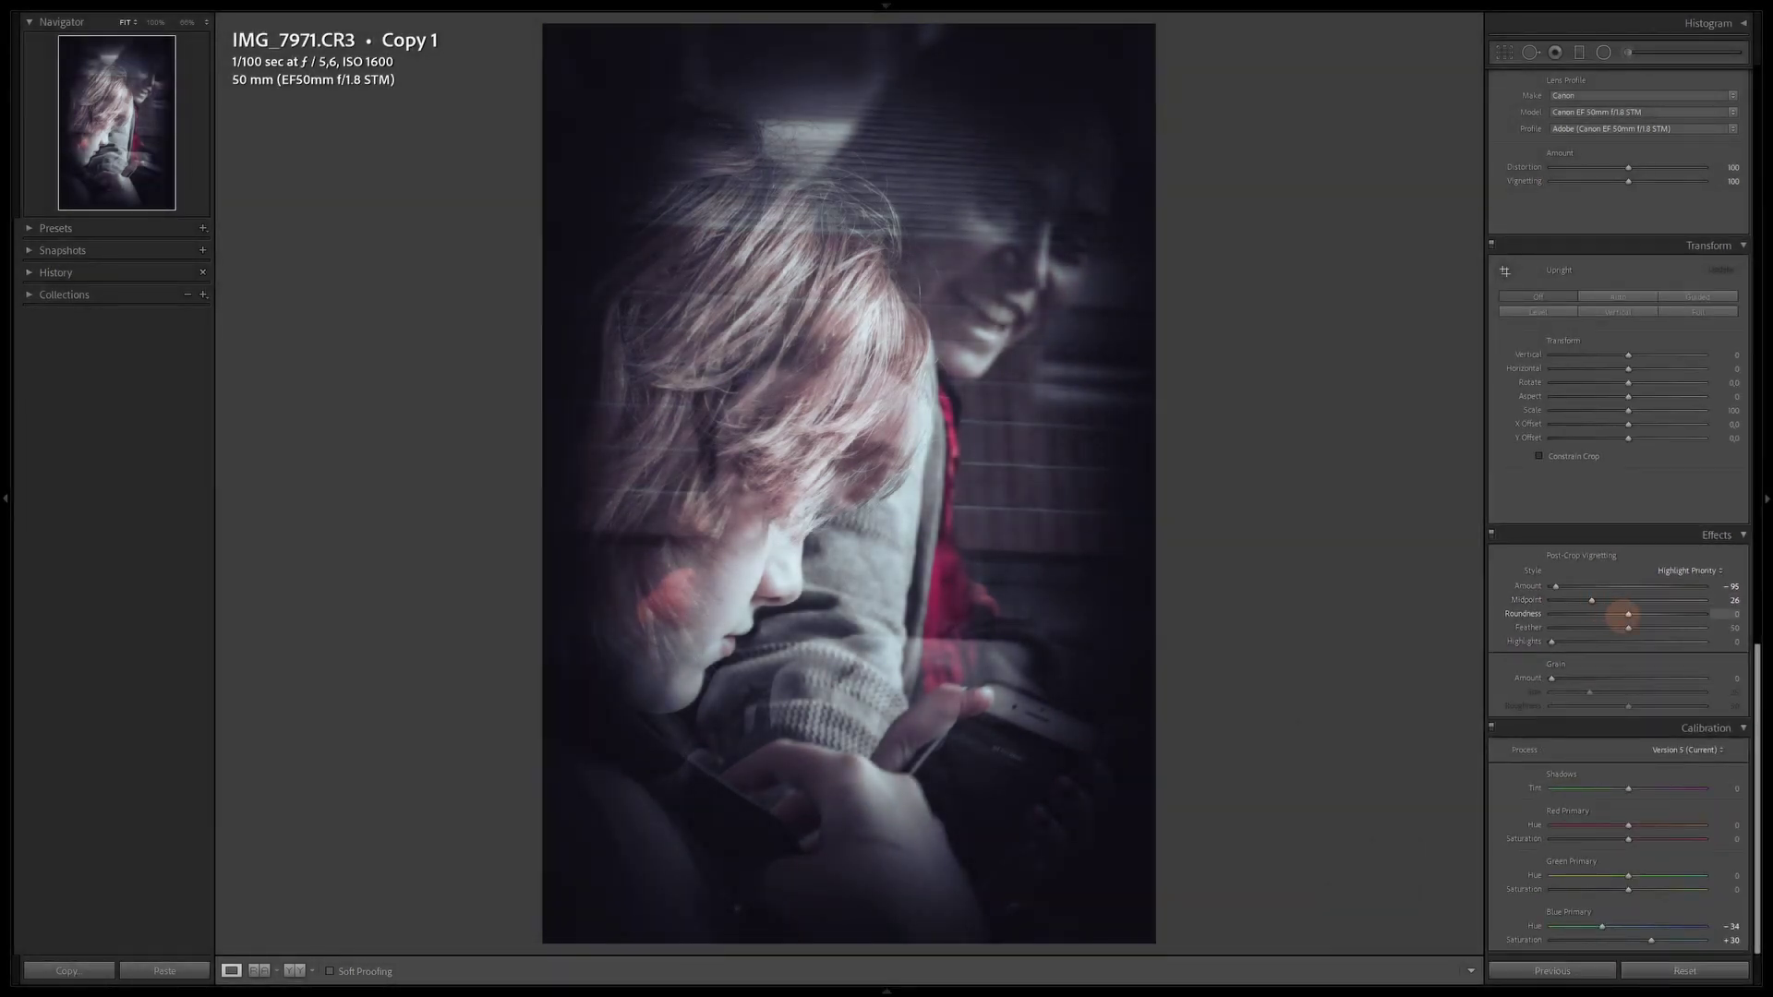
left_click_drag(1628, 614, 1705, 628)
left_click_drag(1556, 587, 1567, 586)
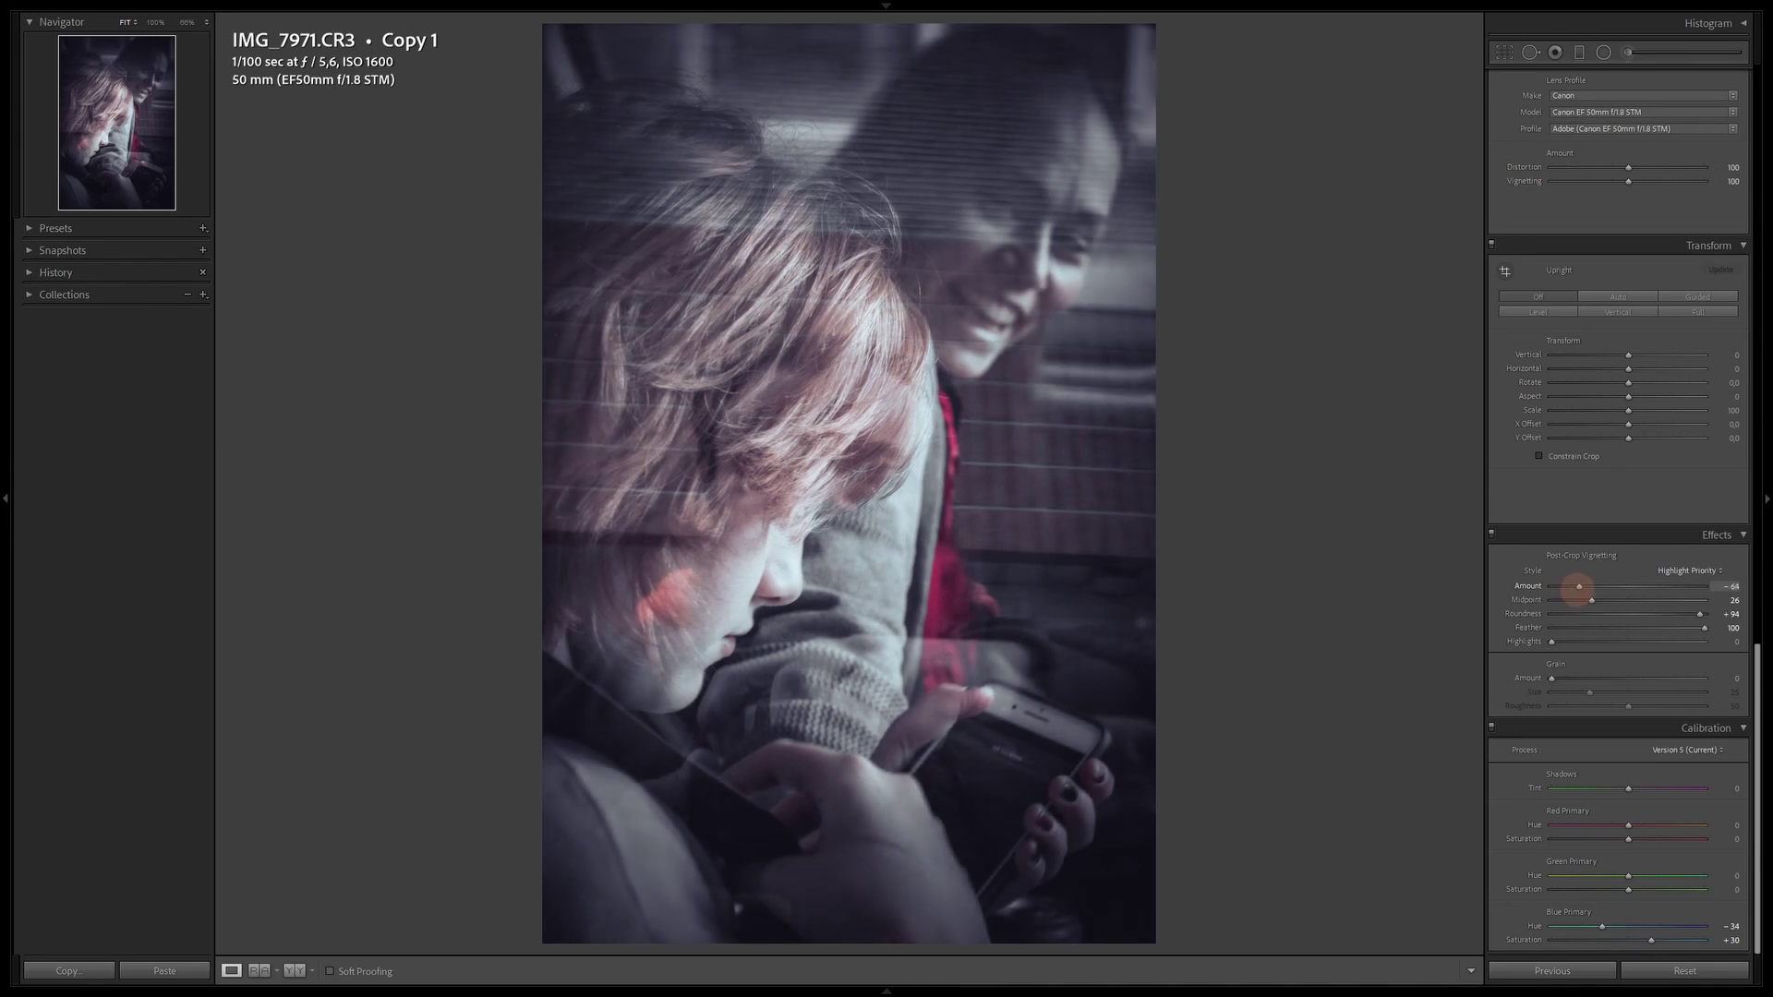
left_click_drag(1579, 587, 1582, 587)
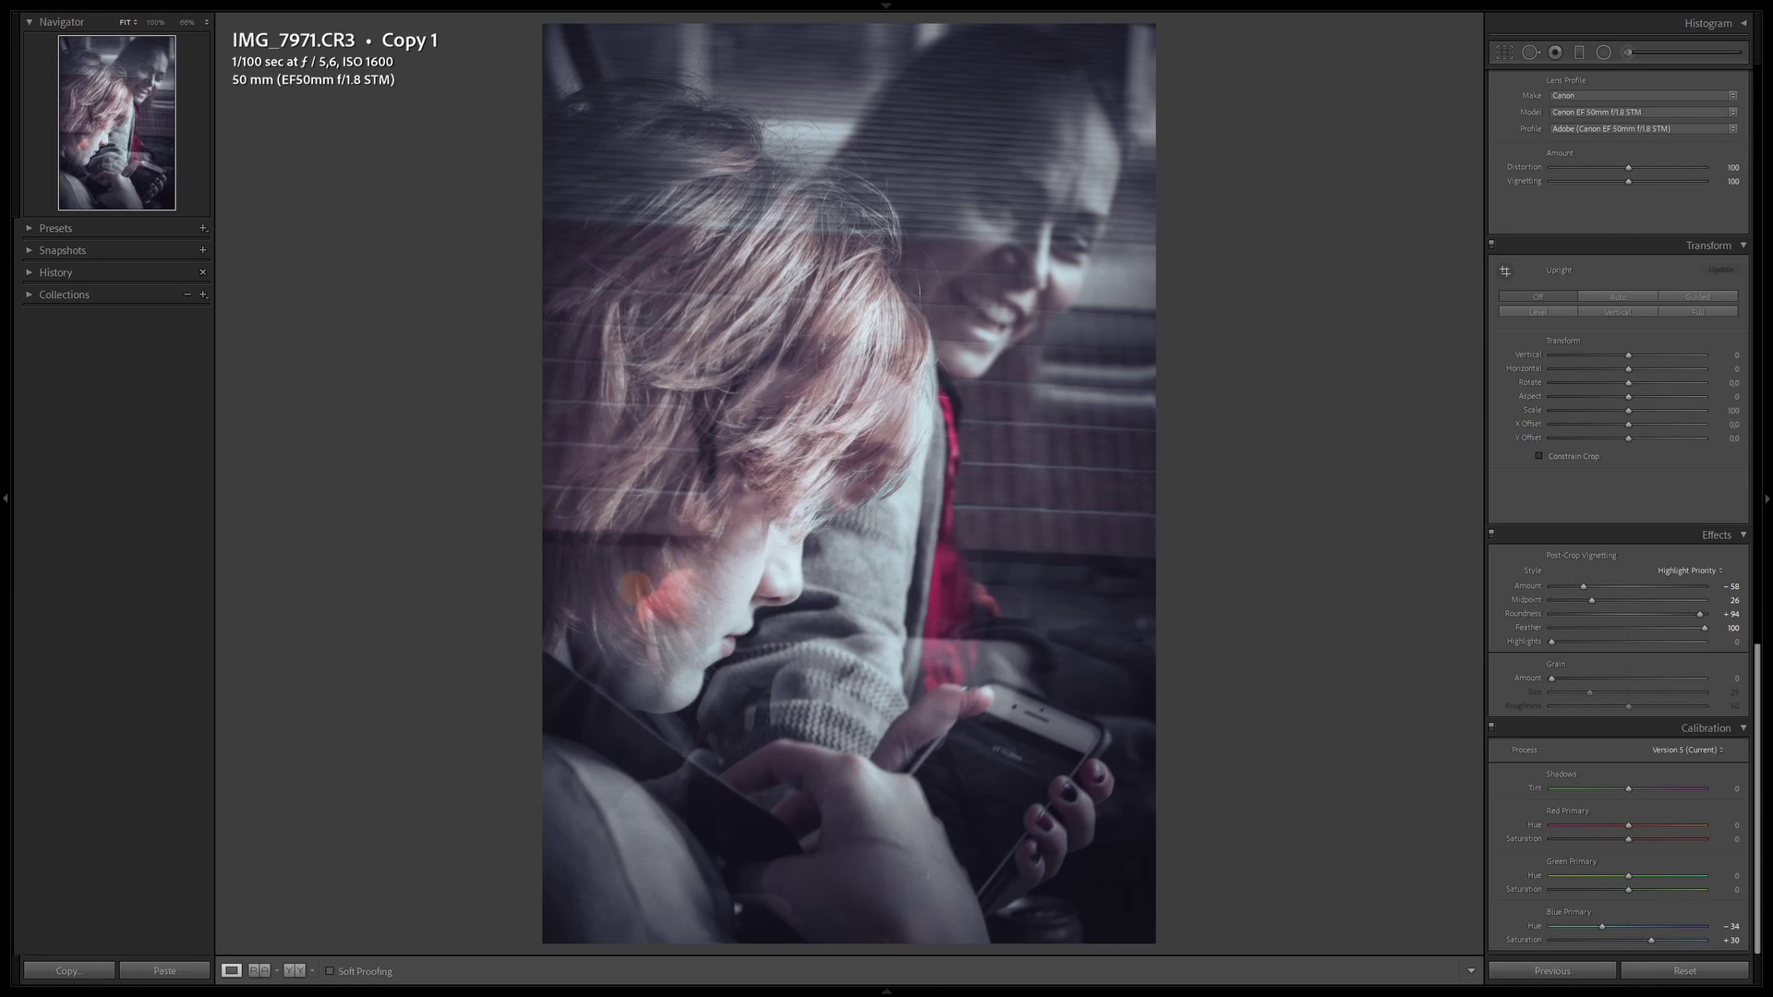
Step: Brighten the smiling woman's face with an inverted radial filter around it, setting its Exposure to 0.41
scroll(1618, 654, "up", 10)
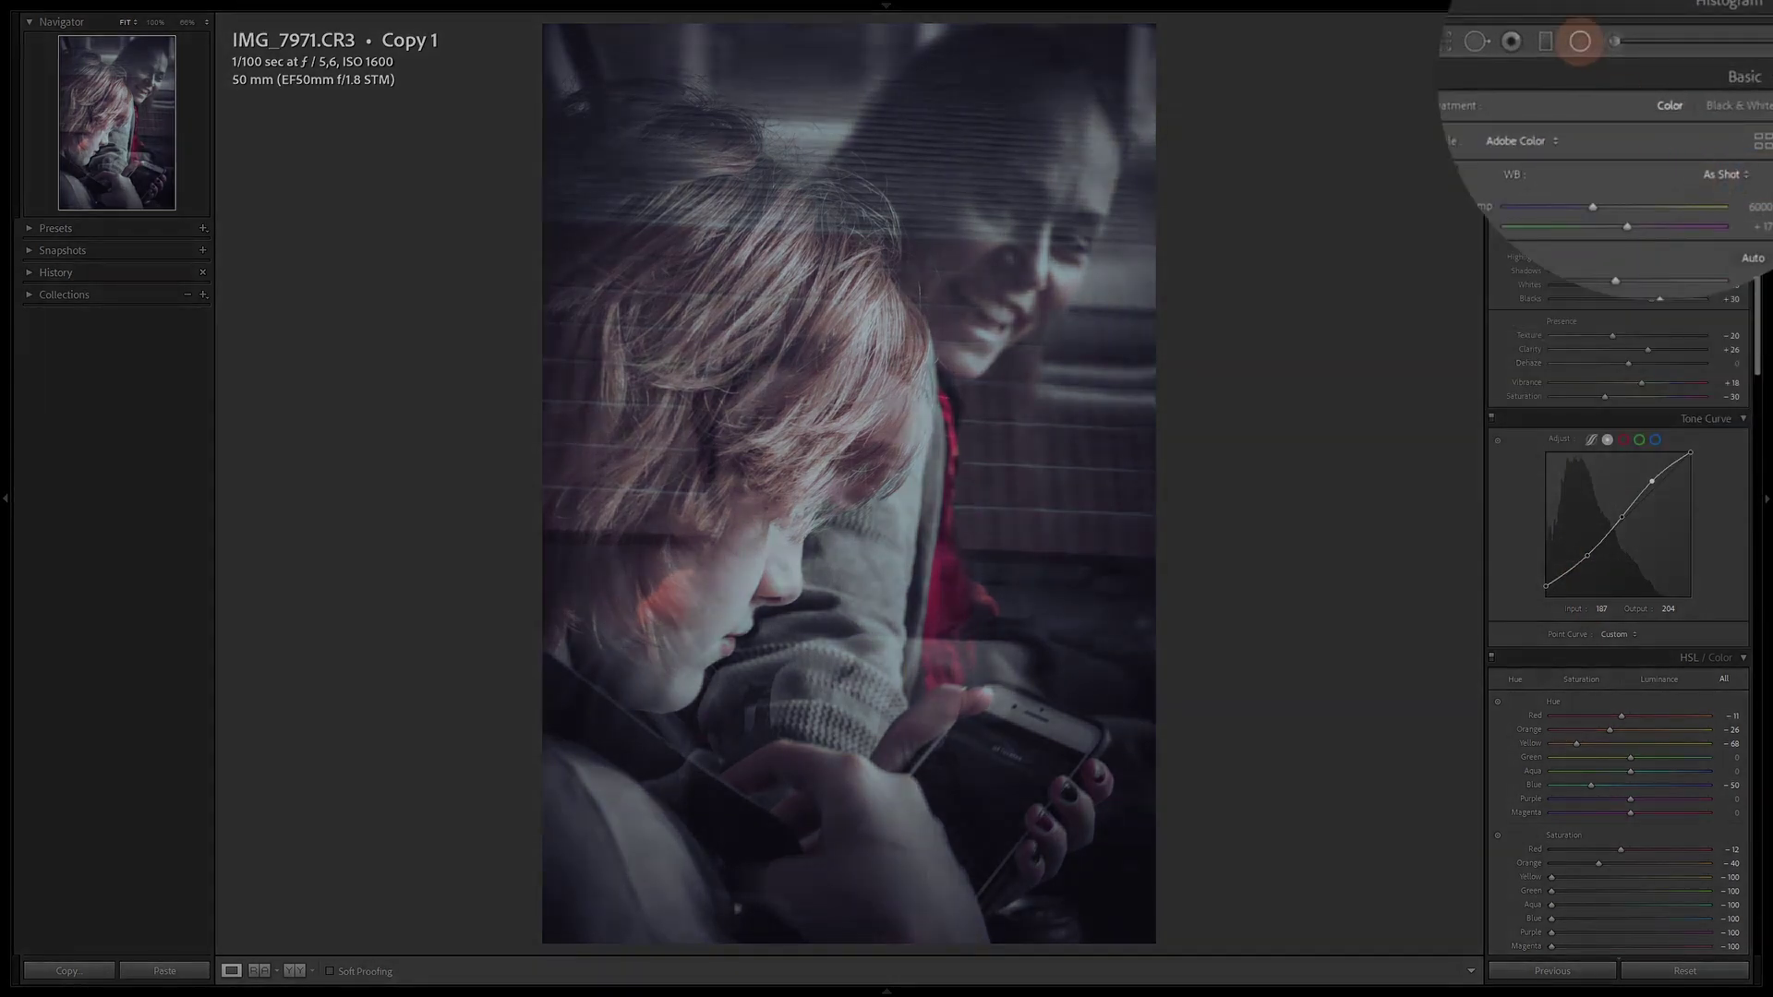
left_click(1595, 48)
left_click_drag(974, 243, 1102, 380)
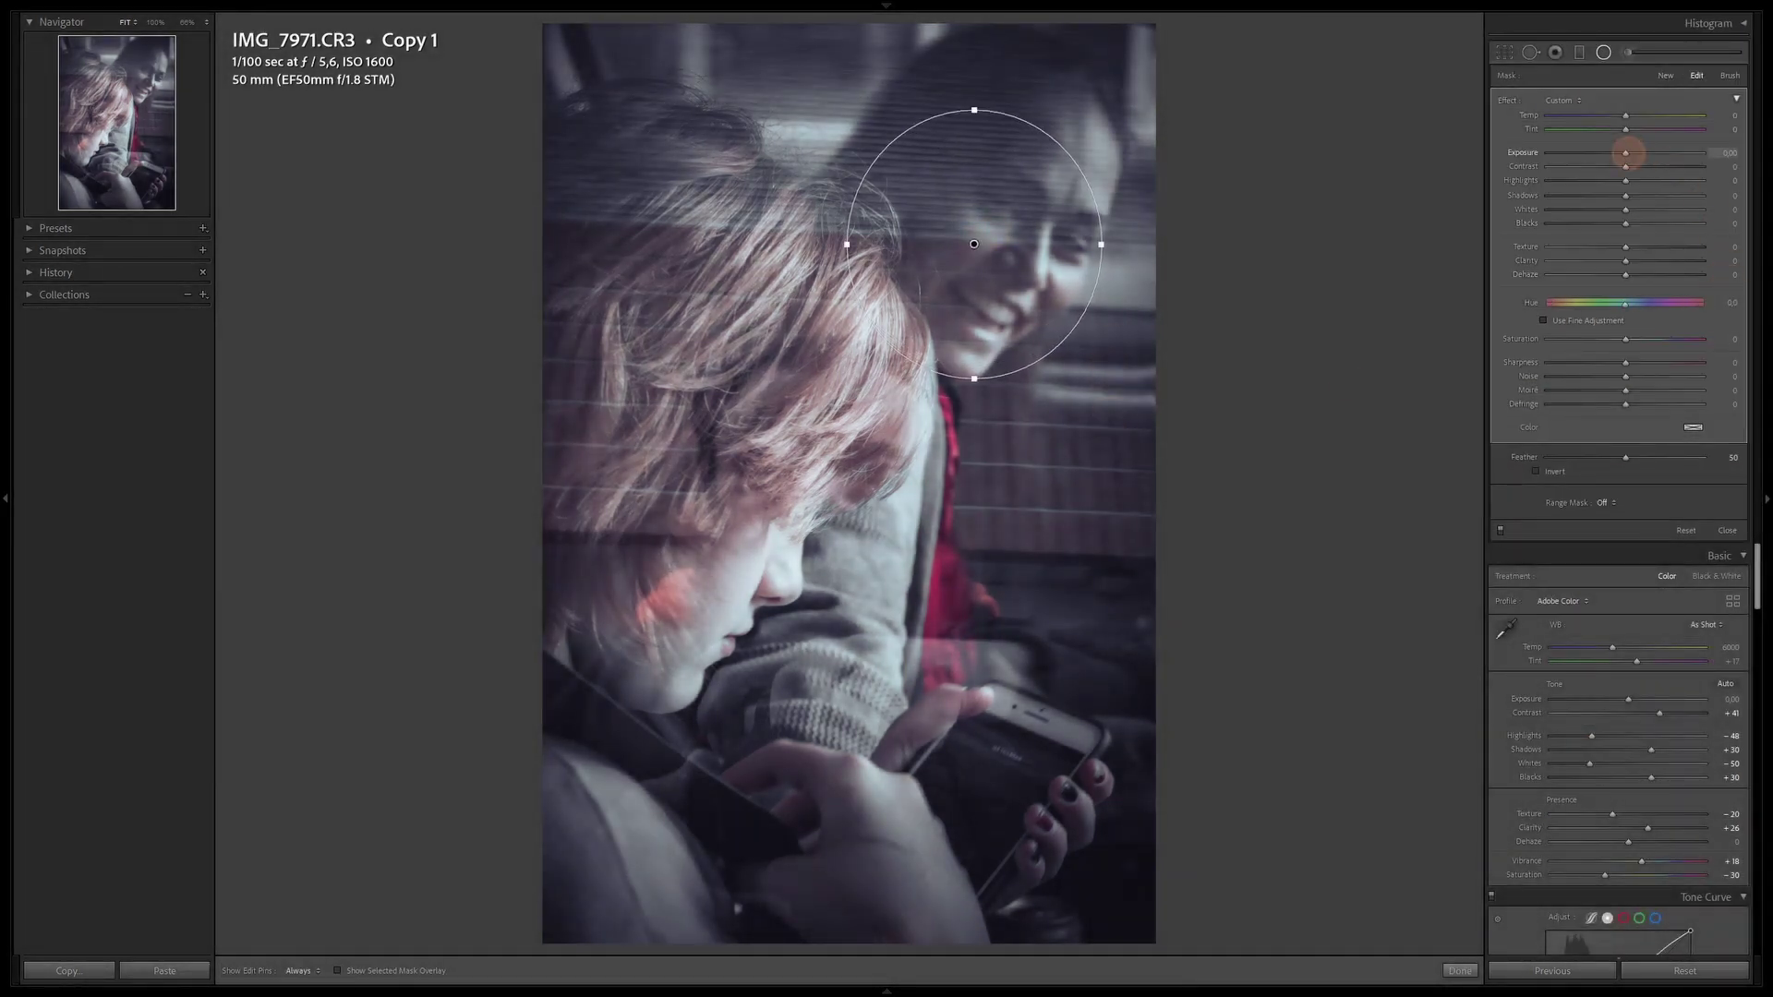
left_click_drag(1625, 153, 1632, 153)
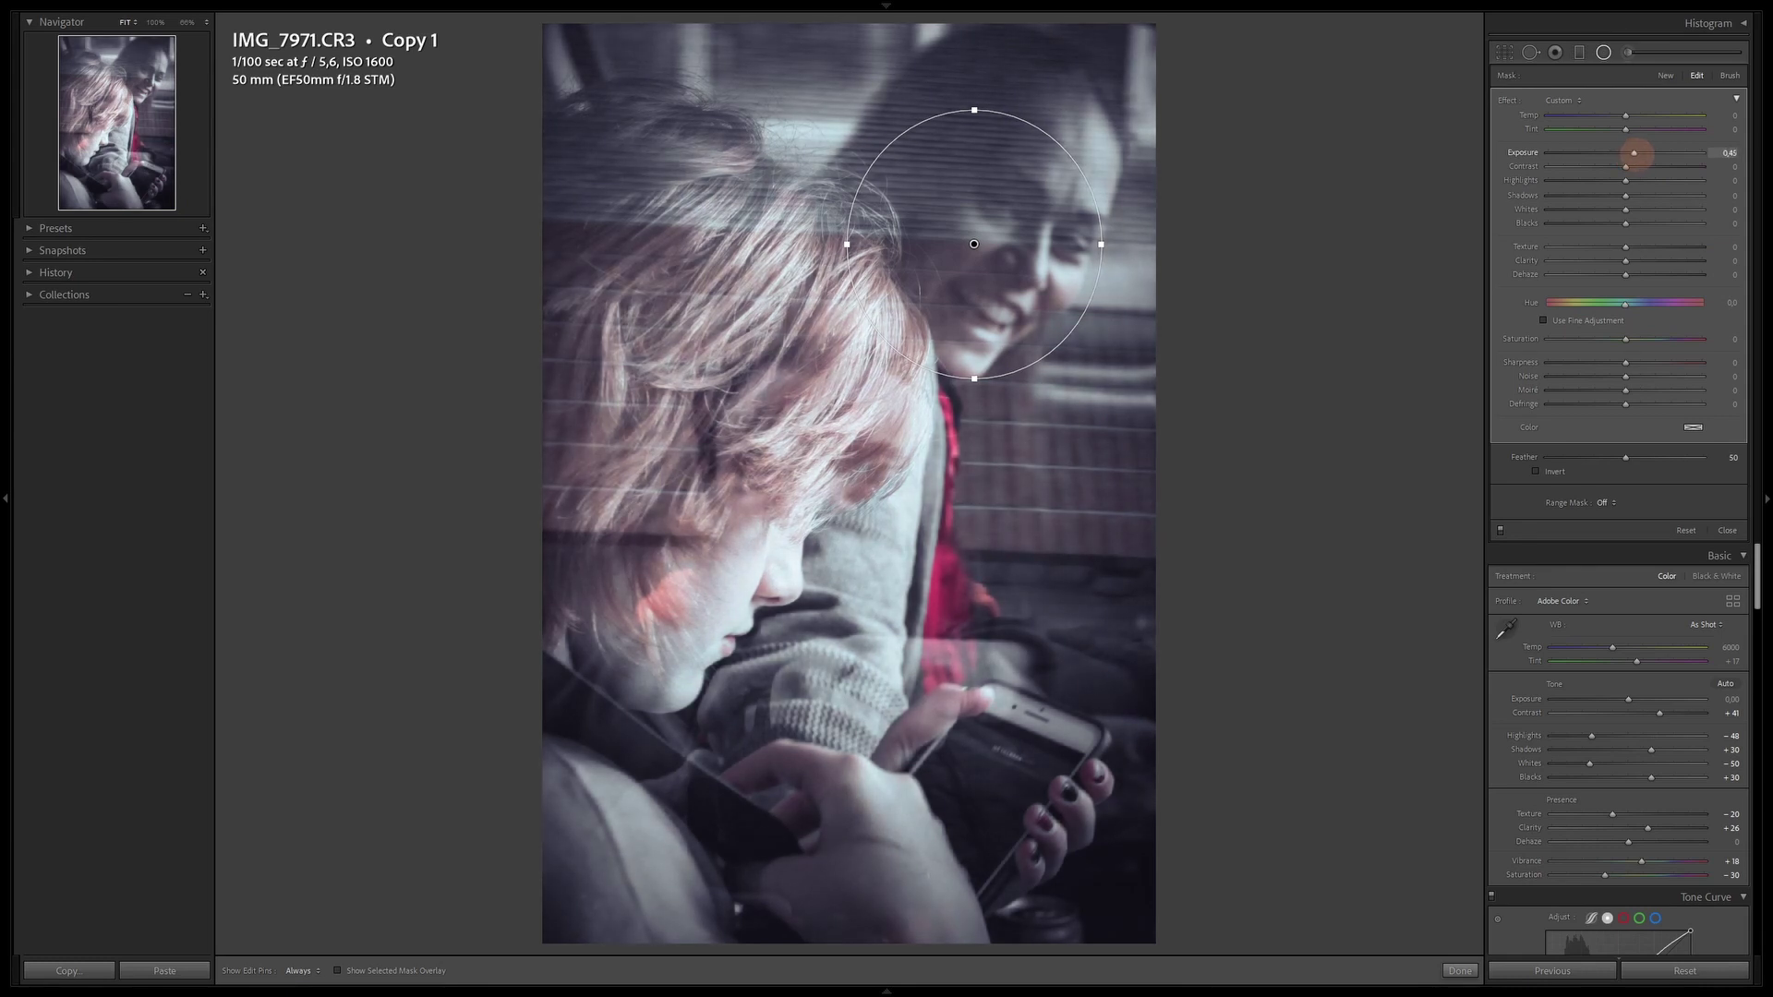
left_click(1547, 469)
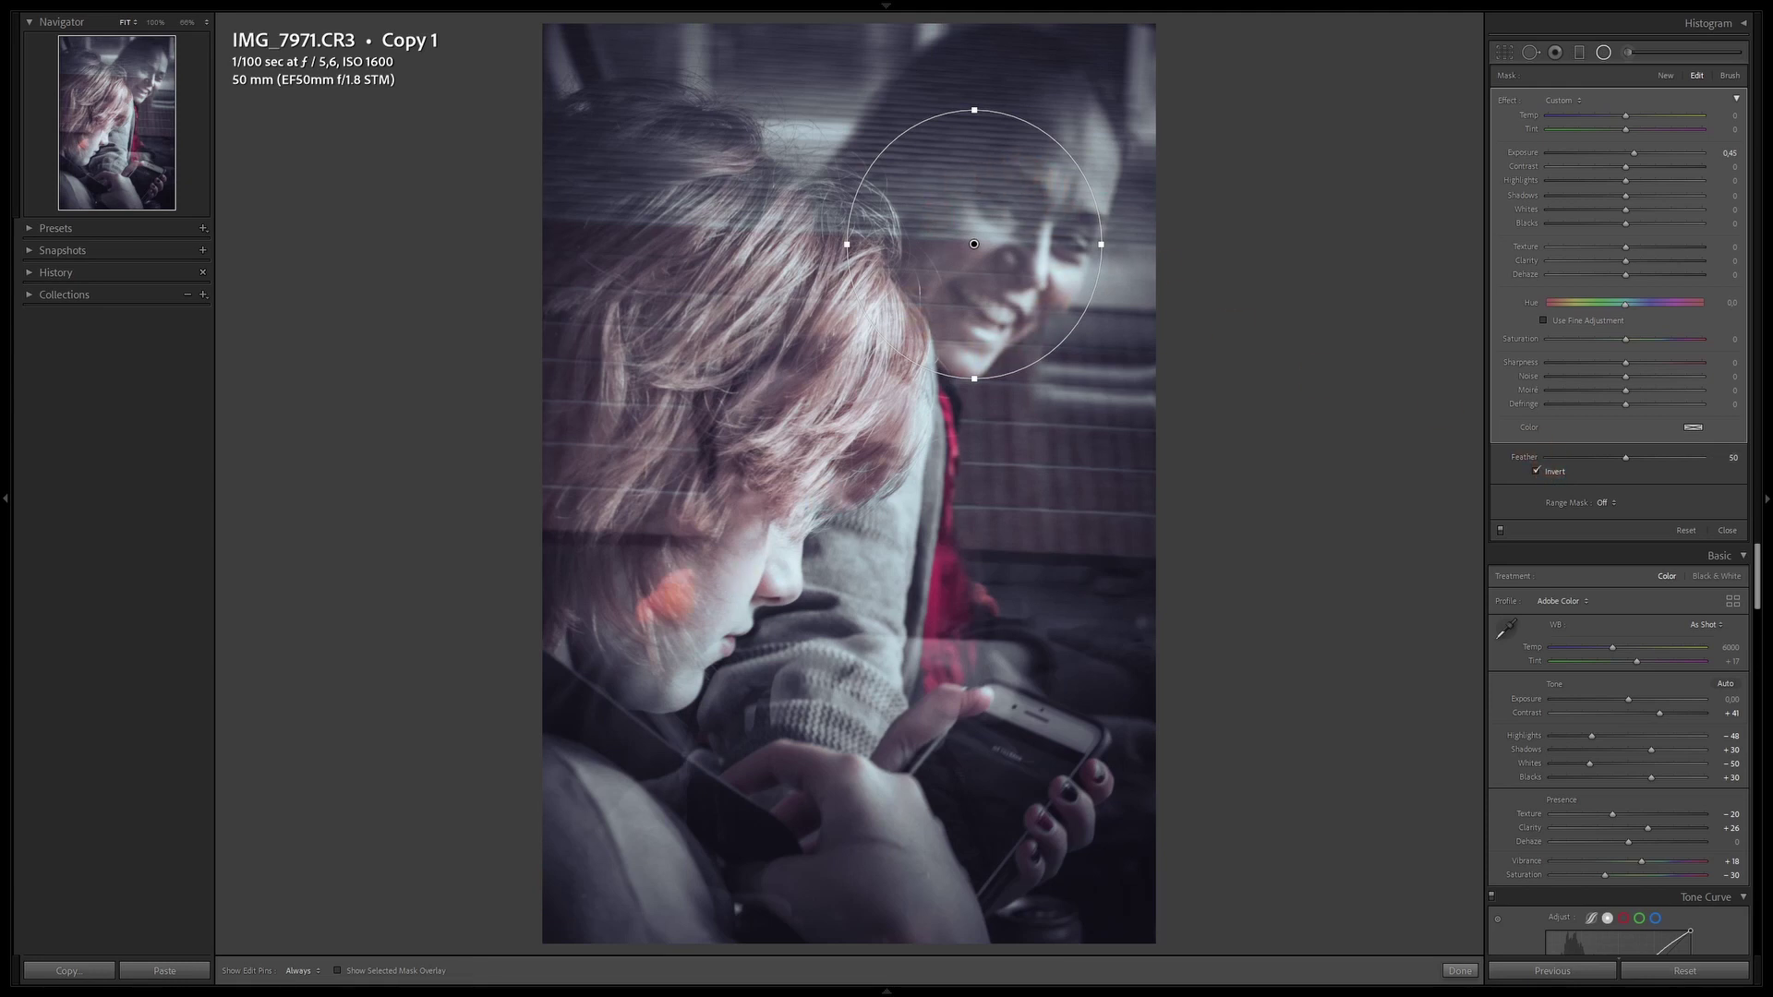
Step: Tone down the red spot on the front passenger's cheek with a small inverted radial filter at Saturation -24
left_click(661, 596)
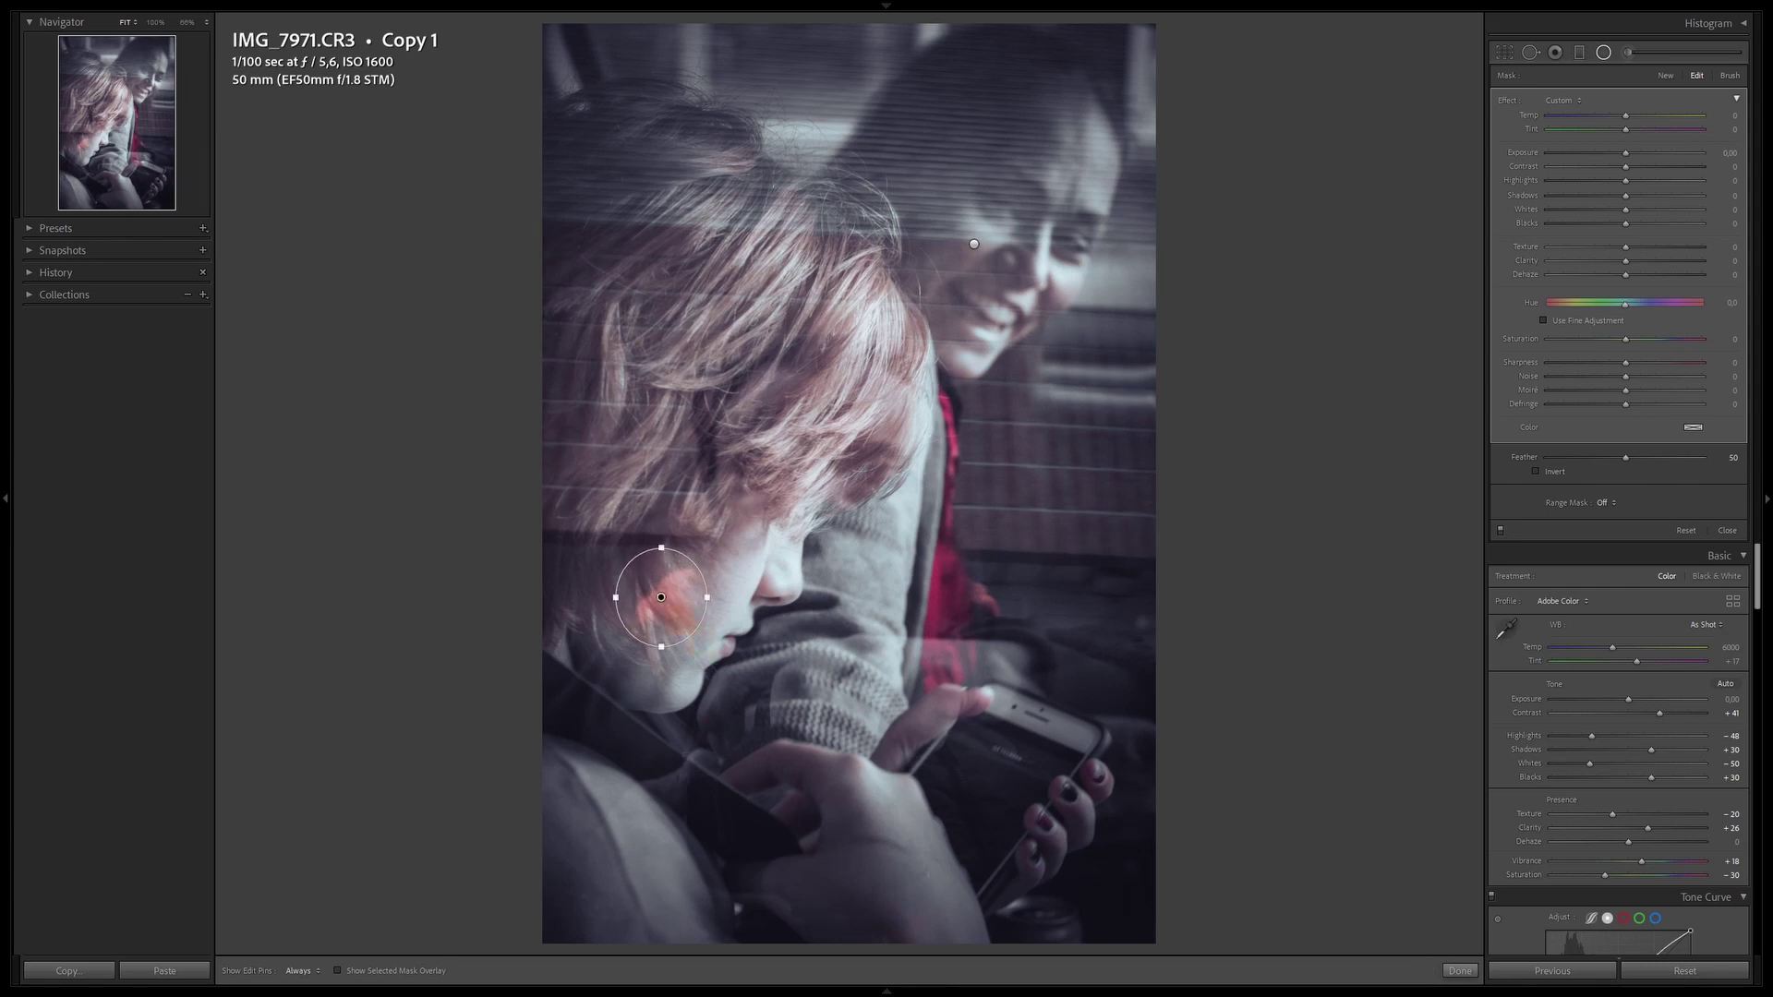
left_click_drag(661, 596, 665, 603)
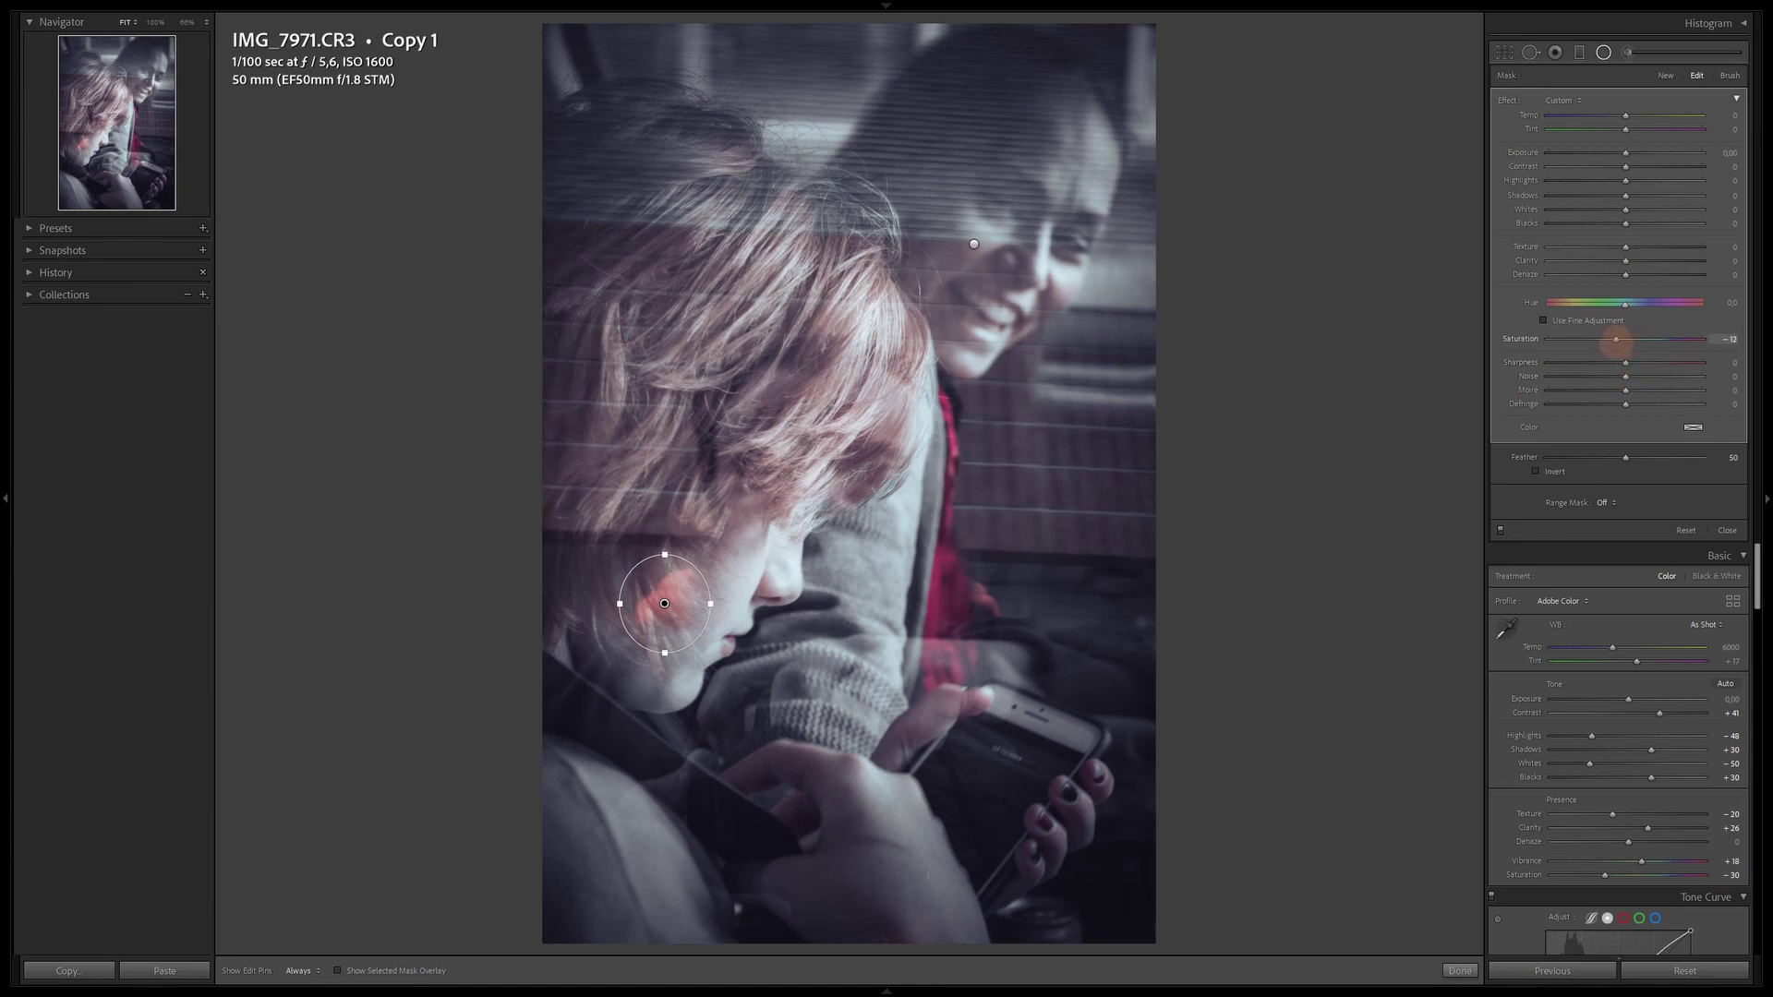
left_click_drag(1607, 340, 1605, 340)
left_click(1537, 471)
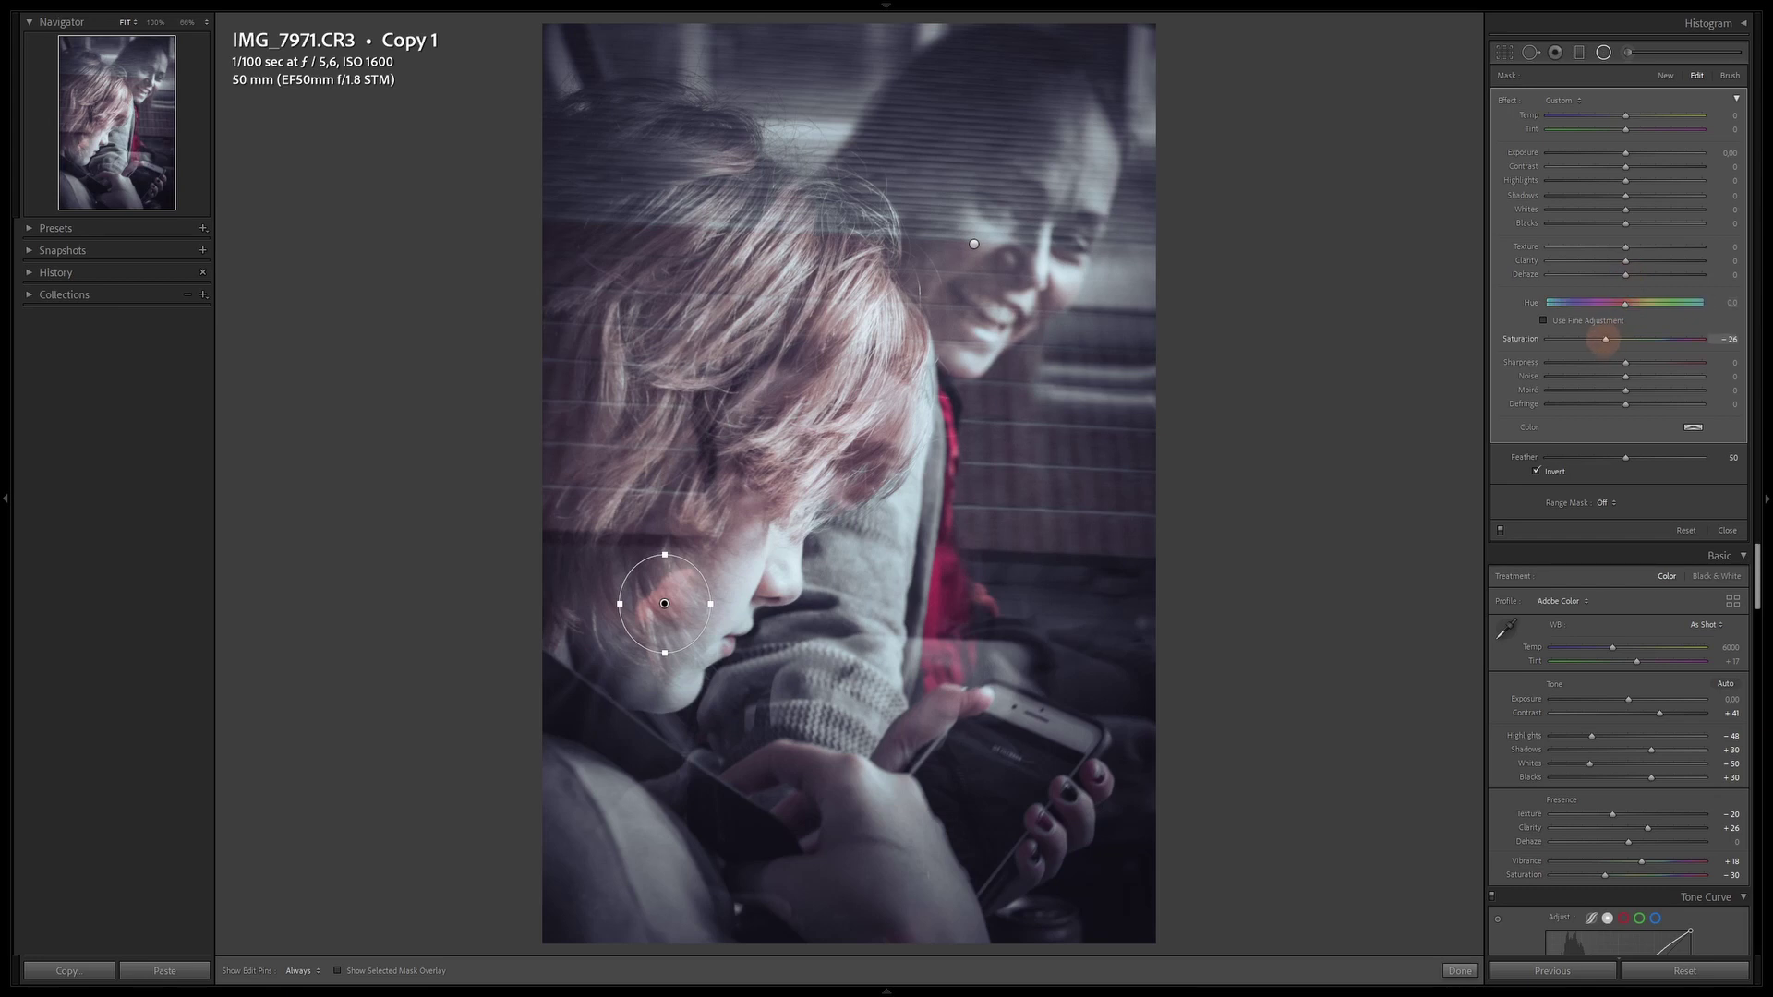
left_click_drag(1605, 340, 1608, 340)
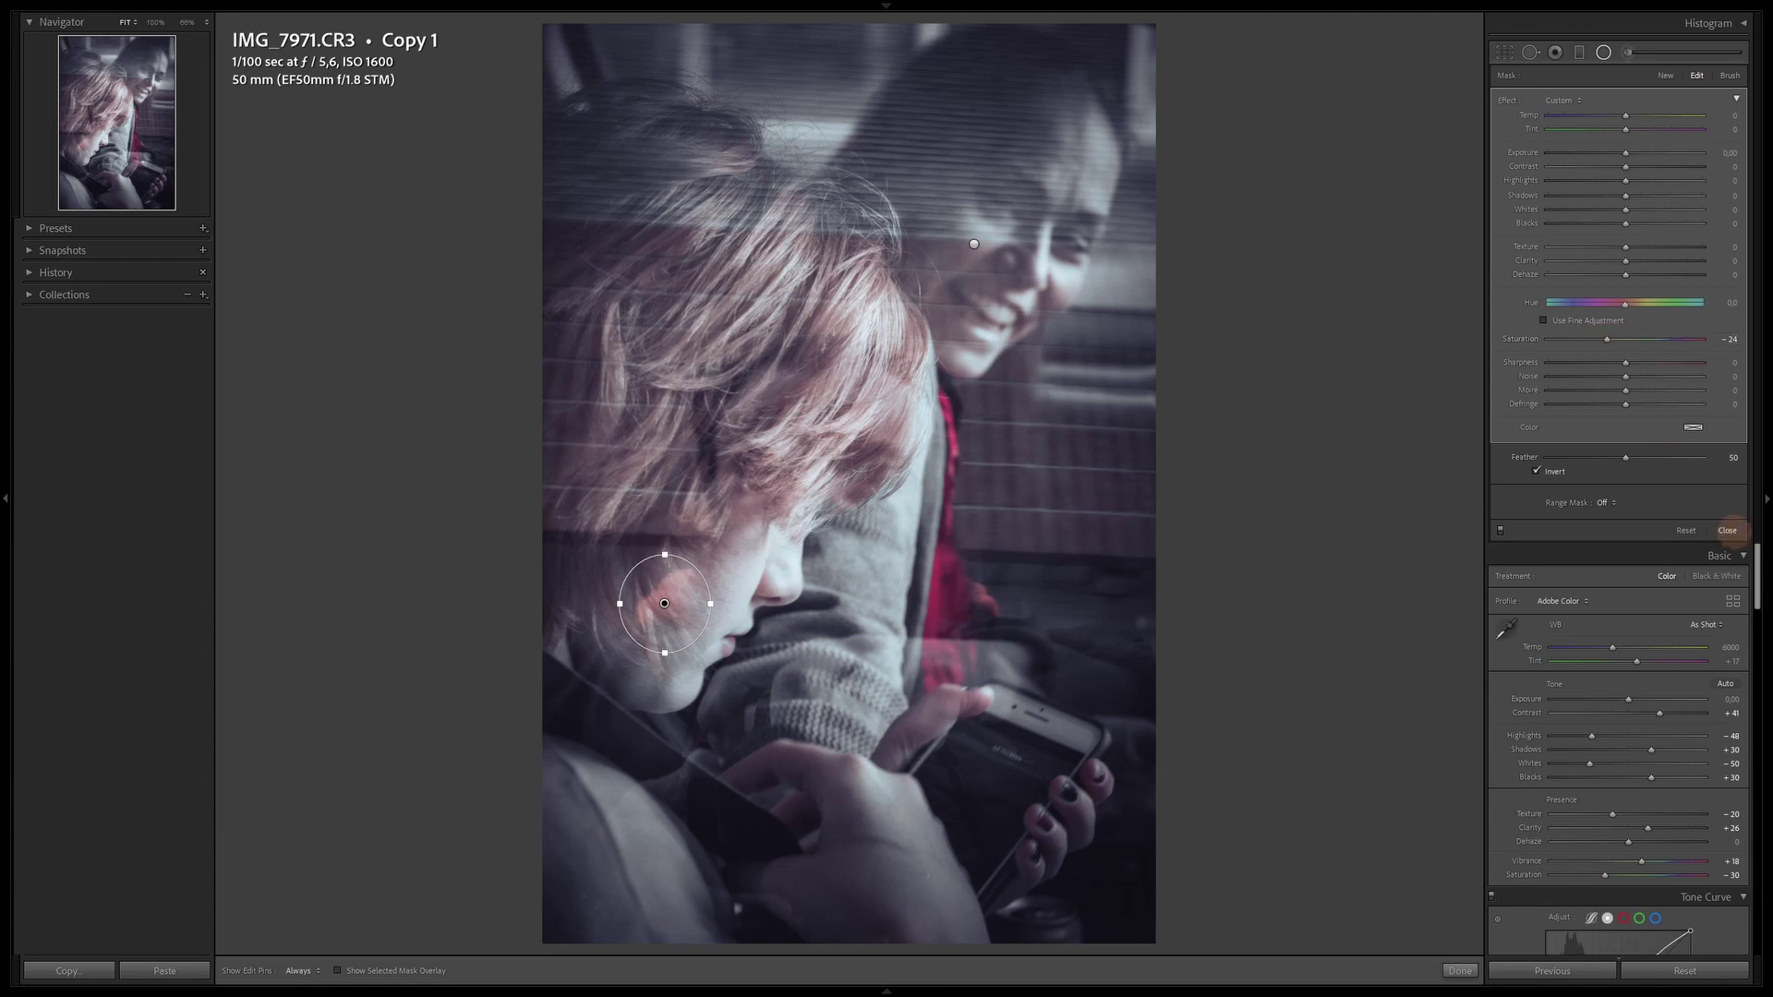
left_click(1726, 530)
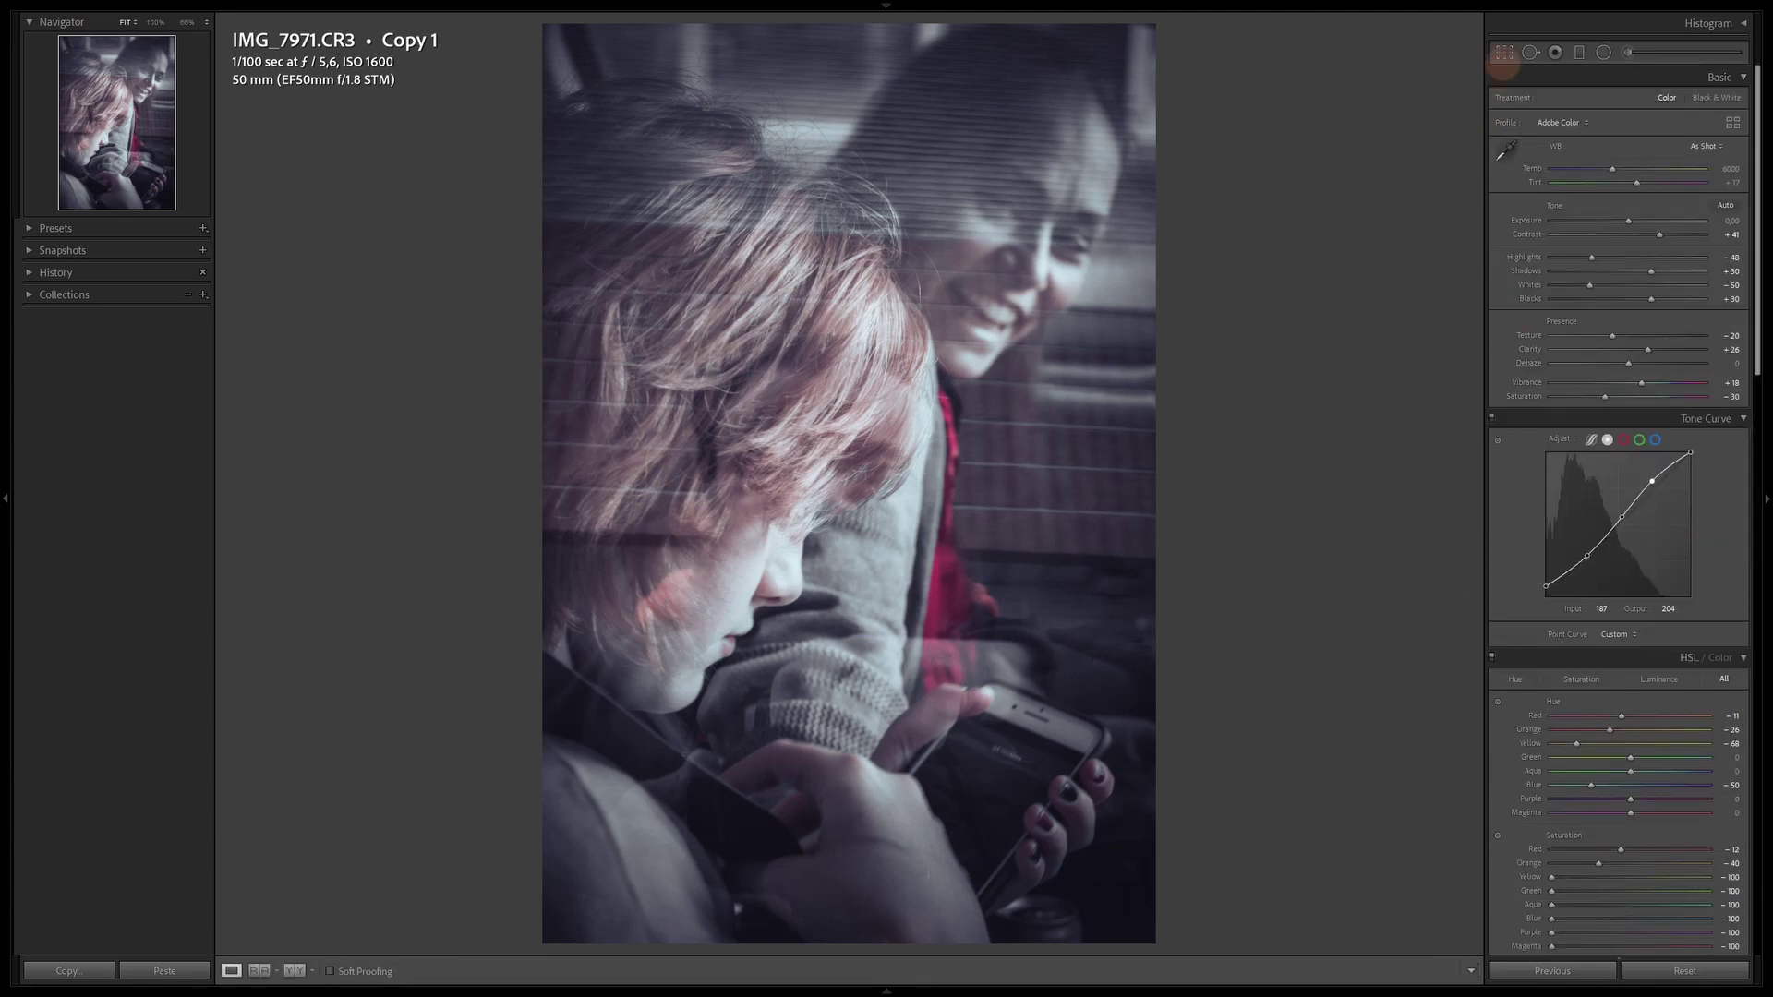
Step: Crop the photo to the 4 x 5 / 8 x 10 aspect ratio
left_click(1504, 53)
left_click(1697, 102)
left_click(1643, 179)
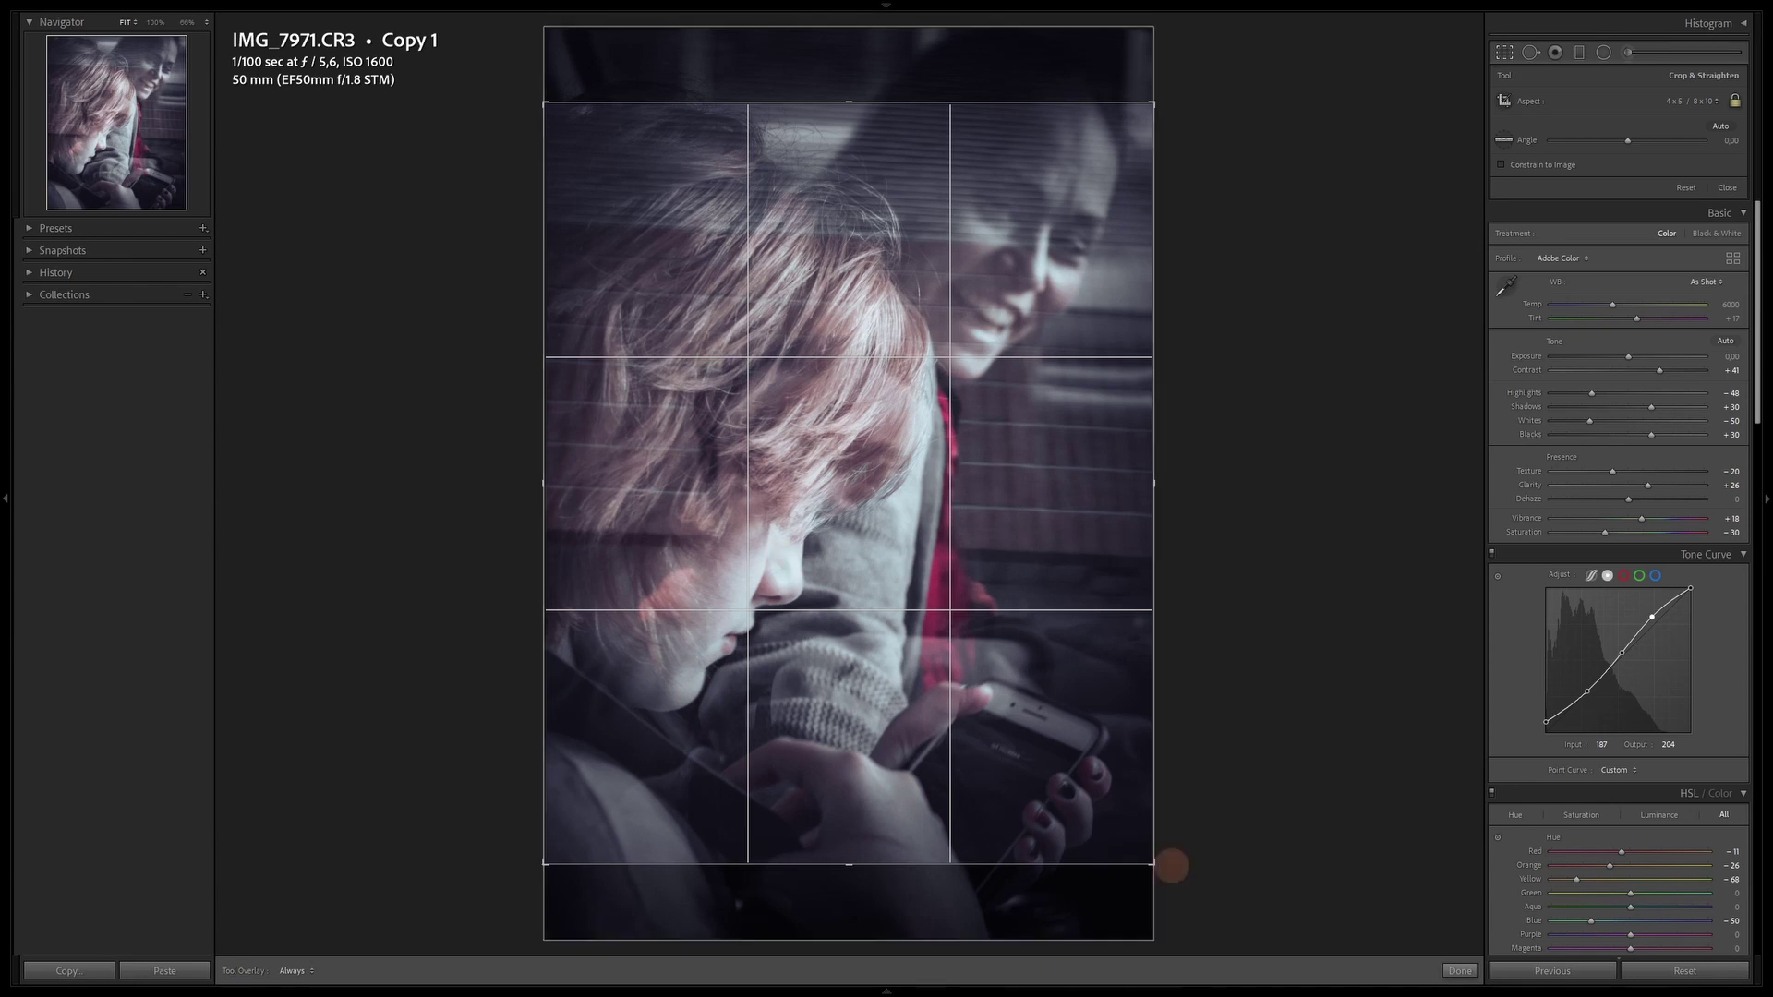
left_click(1460, 970)
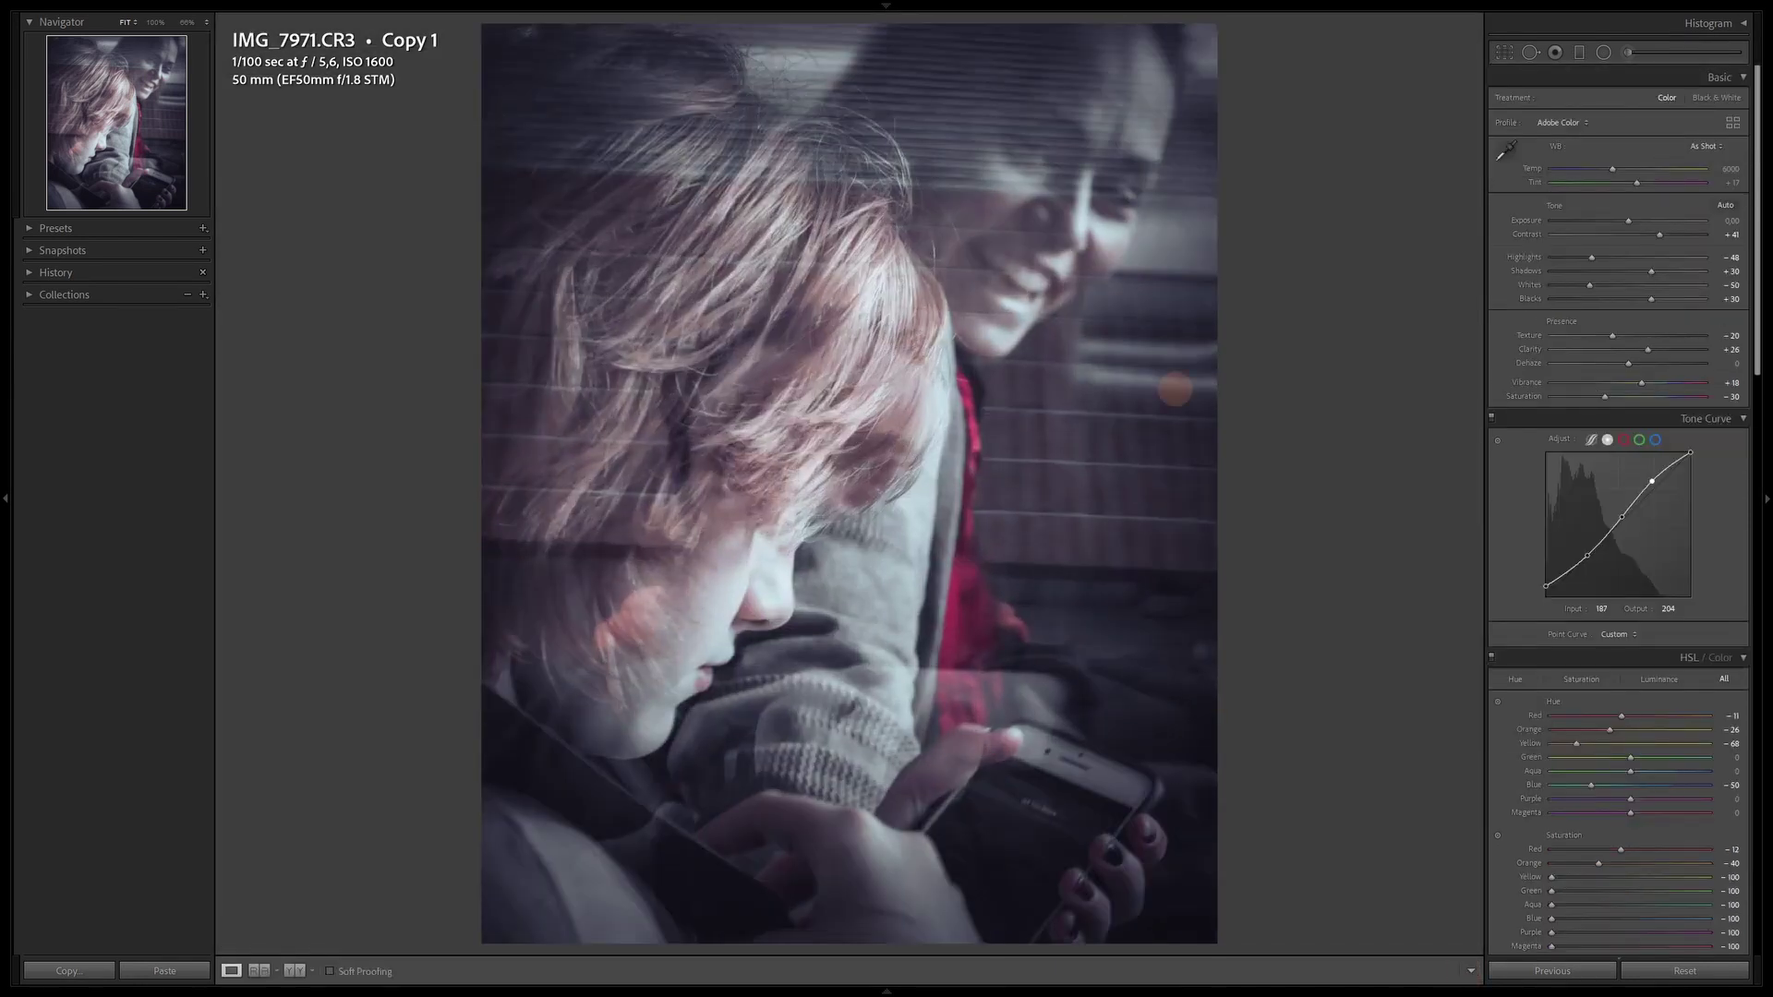